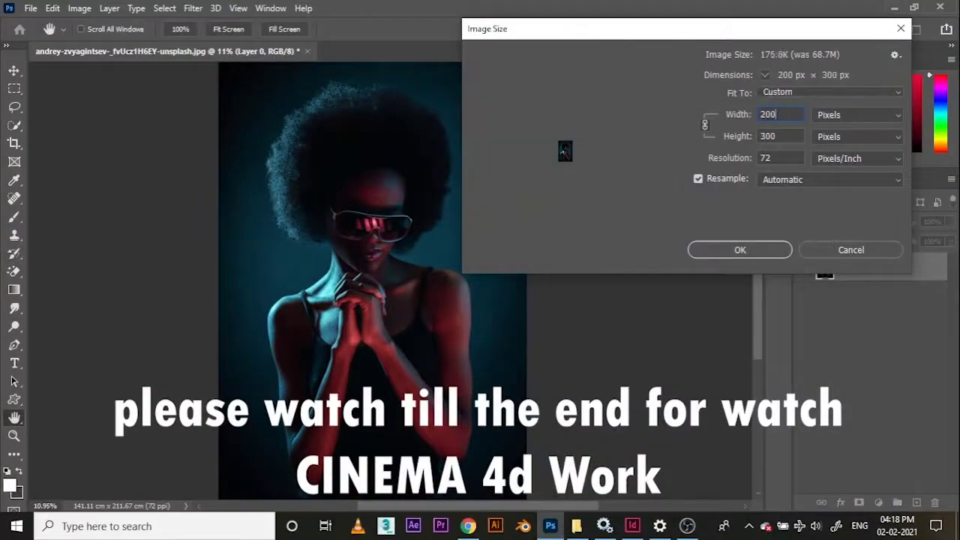
- Resize the image proportionally to 70.56 × 105.83 cm at 72 ppi and fit the whole picture in view
{"action": "key", "text": "Return"}
{"action": "key", "text": "ctrl+0"}
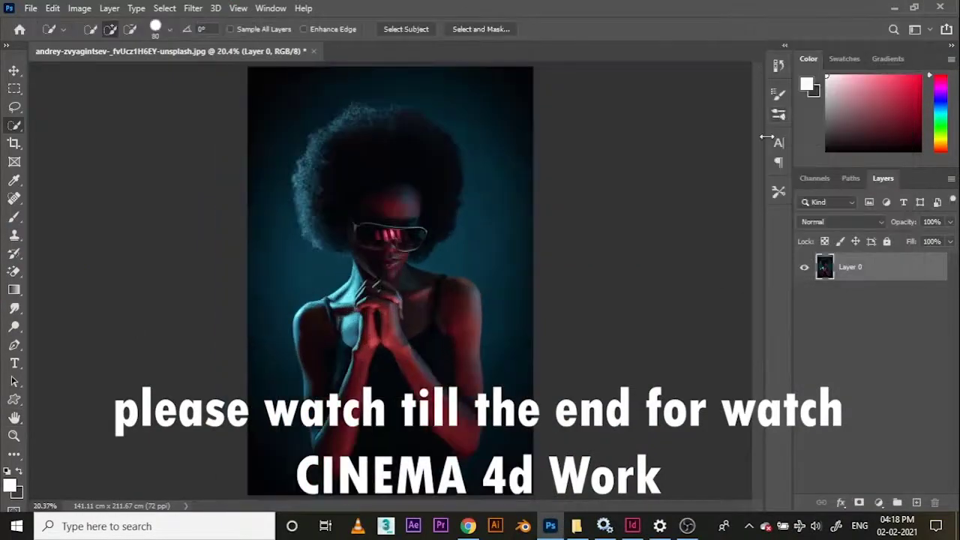
- Try to select the woman's hair and face with the Quick Selection tool
{"action": "scroll", "coordinate": [347, 318], "scroll_direction": "up", "scroll_amount": 8}
{"action": "scroll", "coordinate": [346, 318], "scroll_direction": "down", "scroll_amount": 2}
{"action": "mouse_move", "coordinate": [326, 319]}
{"action": "left_mouse_down"}
{"action": "mouse_move", "coordinate": [365, 315]}
{"action": "mouse_move", "coordinate": [394, 292]}
{"action": "left_mouse_up"}
{"action": "scroll", "coordinate": [394, 293], "scroll_direction": "down", "scroll_amount": 3}
{"action": "left_click_drag", "start_coordinate": [285, 315], "coordinate": [345, 197]}
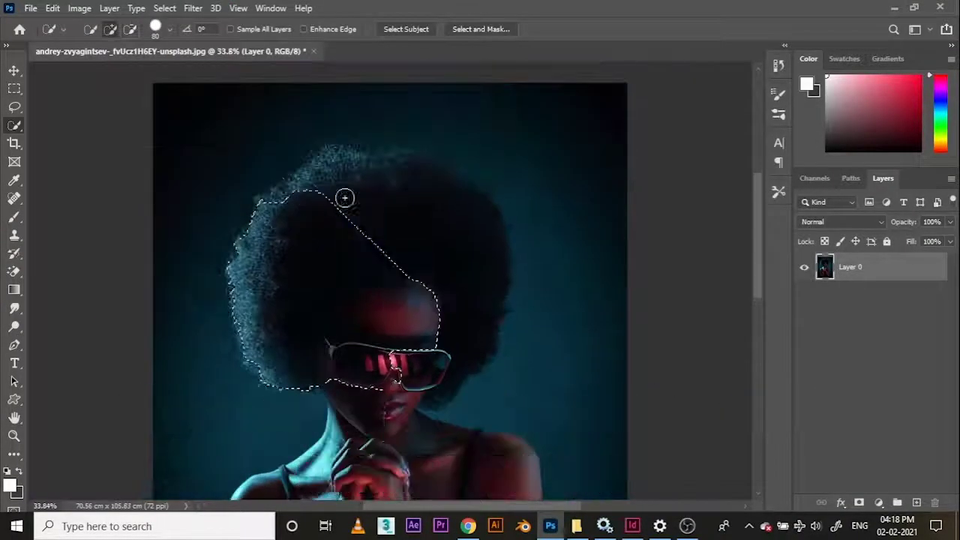
{"action": "left_click_drag", "start_coordinate": [435, 366], "coordinate": [394, 438]}
{"action": "scroll", "coordinate": [360, 343], "scroll_direction": "down", "scroll_amount": 5}
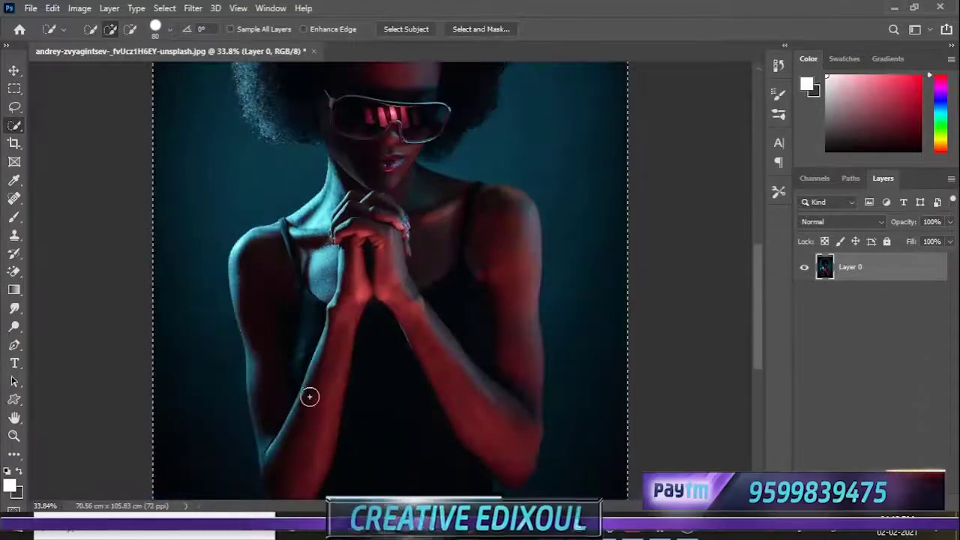
- Start a Pen tool path at the photo's lower edge and trace up around the outer elbow of the cyan-lit arm
{"action": "scroll", "coordinate": [330, 375], "scroll_direction": "down", "scroll_amount": 5}
{"action": "scroll", "coordinate": [338, 357], "scroll_direction": "up", "scroll_amount": 3}
{"action": "key", "text": "p"}
{"action": "scroll", "coordinate": [322, 375], "scroll_direction": "up", "scroll_amount": 5}
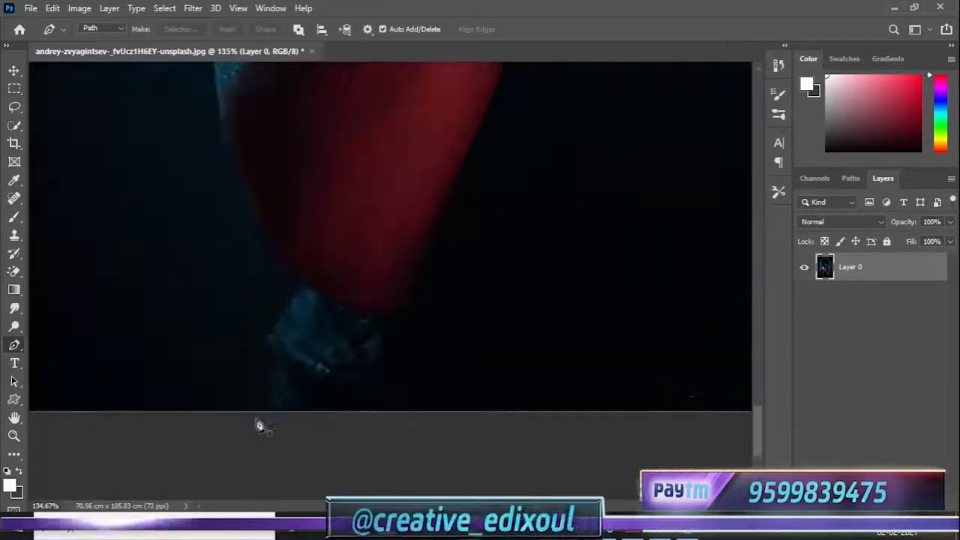
{"action": "left_click", "coordinate": [254, 419]}
{"action": "left_click", "coordinate": [268, 387]}
{"action": "left_click", "coordinate": [274, 364]}
{"action": "left_click", "coordinate": [263, 341]}
{"action": "left_click", "coordinate": [278, 311]}
{"action": "left_click", "coordinate": [275, 292]}
{"action": "left_click_drag", "start_coordinate": [256, 264], "coordinate": [289, 358]}
{"action": "left_click", "coordinate": [272, 315]}
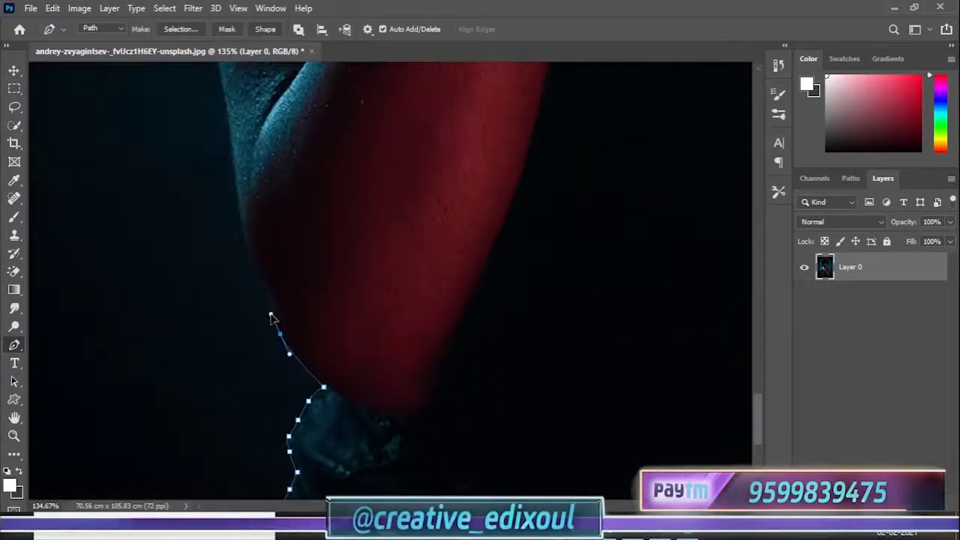
- Continue the path up the outer edge of the cyan-lit arm towards the shoulder
{"action": "left_click_drag", "start_coordinate": [241, 216], "coordinate": [264, 420]}
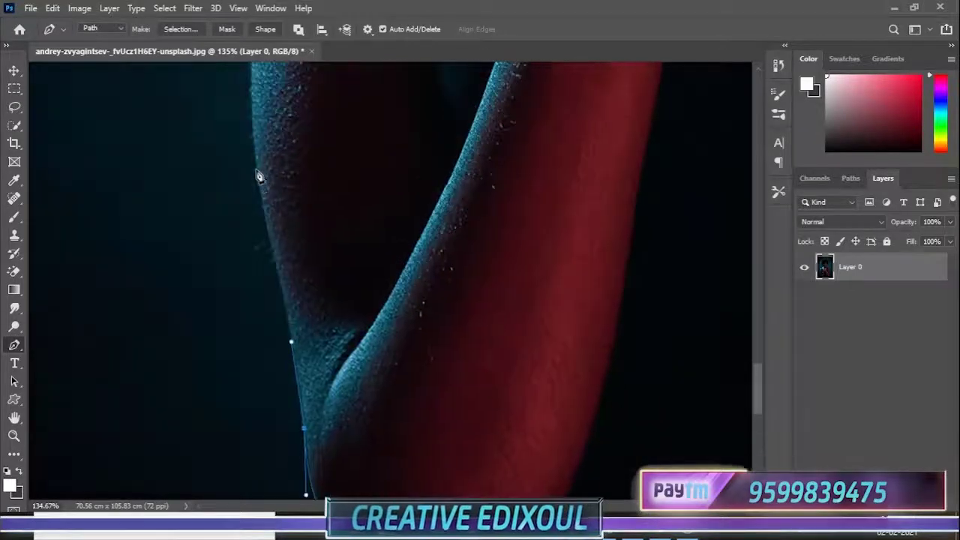
{"action": "left_click_drag", "start_coordinate": [267, 113], "coordinate": [272, 262]}
{"action": "scroll", "coordinate": [271, 262], "scroll_direction": "down", "scroll_amount": 3}
{"action": "left_click", "coordinate": [275, 245]}
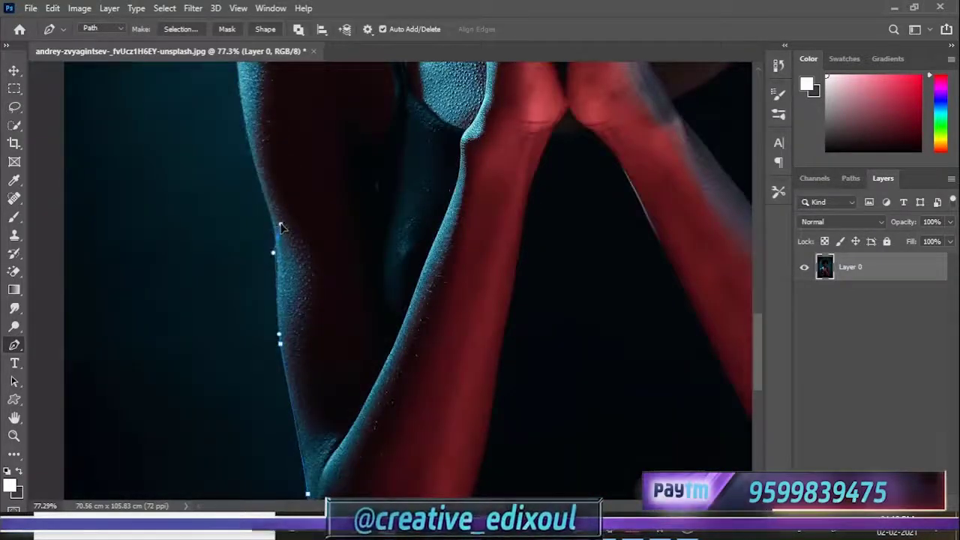
{"action": "left_click_drag", "start_coordinate": [272, 217], "coordinate": [330, 420]}
{"action": "left_click", "coordinate": [323, 245]}
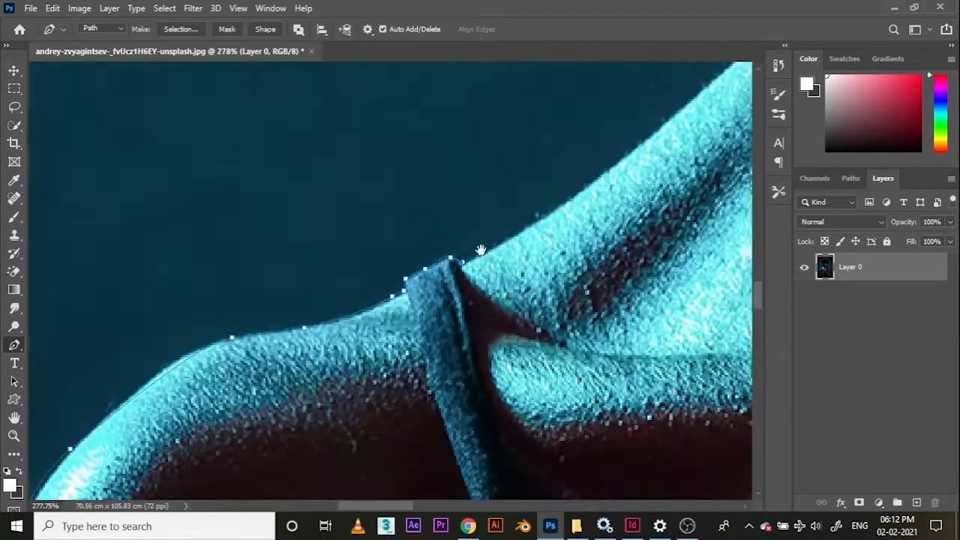
- Extend the path along the cyan-lit neck and around the hair's outer edge over the top of the head
{"action": "scroll", "coordinate": [533, 328], "scroll_direction": "down", "scroll_amount": 3}
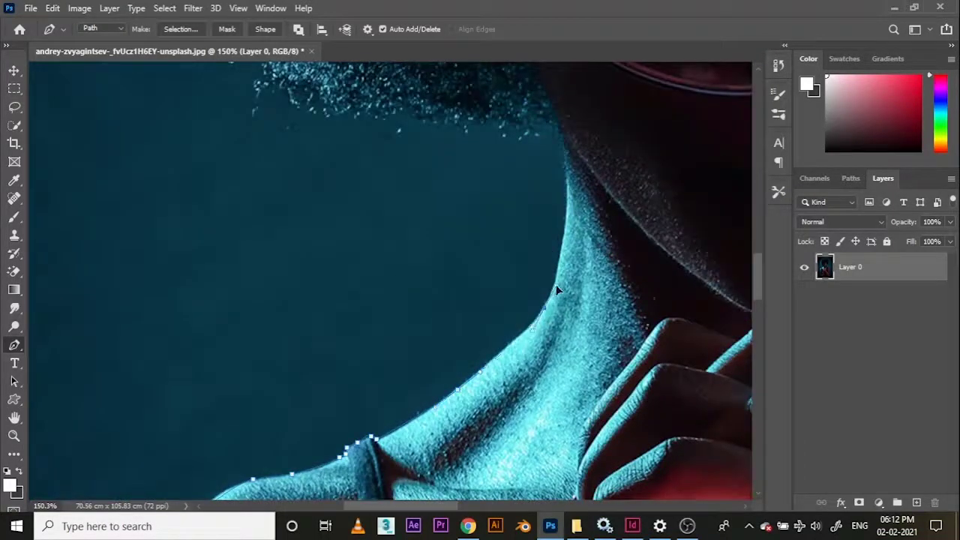
{"action": "scroll", "coordinate": [556, 133], "scroll_direction": "down", "scroll_amount": 3}
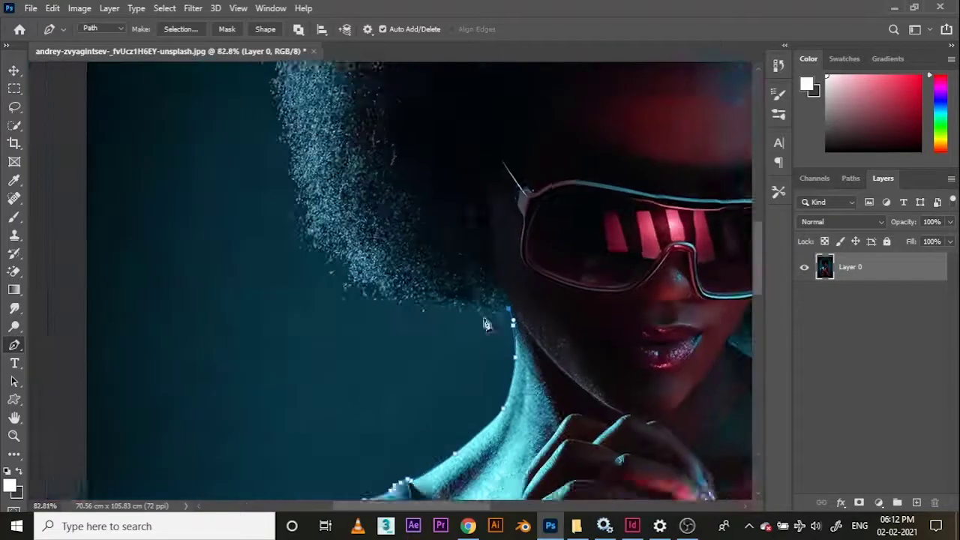
{"action": "scroll", "coordinate": [448, 368], "scroll_direction": "up", "scroll_amount": 1}
{"action": "left_click_drag", "start_coordinate": [268, 104], "coordinate": [311, 332]}
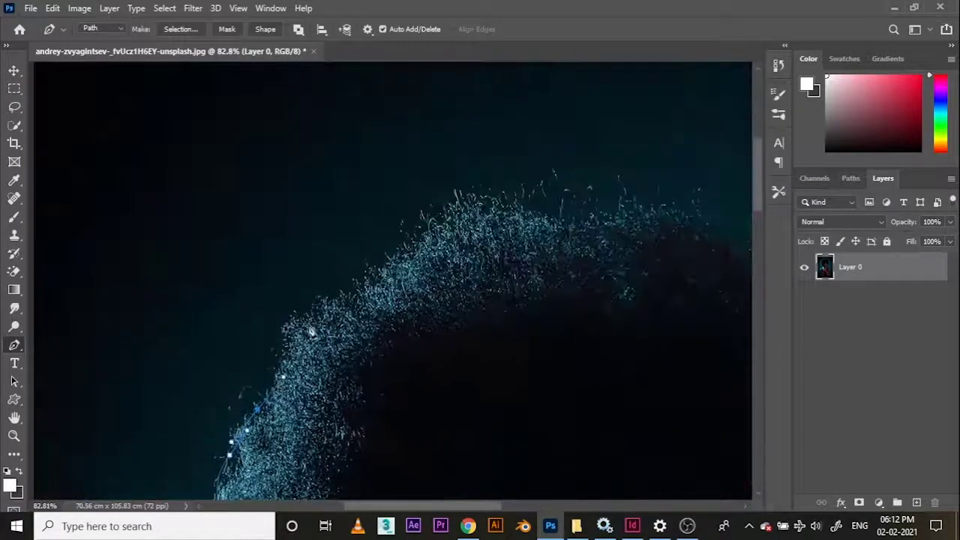
{"action": "left_click_drag", "start_coordinate": [667, 214], "coordinate": [260, 174]}
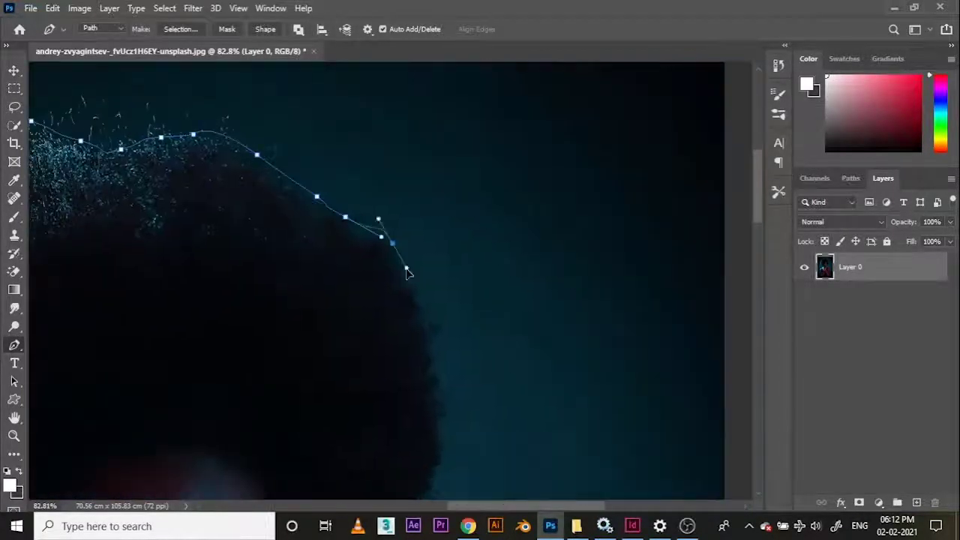
- Trace the path down the dark side of the hair to where it meets the jaw
{"action": "left_click_drag", "start_coordinate": [408, 275], "coordinate": [418, 302]}
{"action": "left_click_drag", "start_coordinate": [432, 332], "coordinate": [442, 357]}
{"action": "left_click_drag", "start_coordinate": [447, 421], "coordinate": [448, 443]}
{"action": "left_click_drag", "start_coordinate": [471, 373], "coordinate": [537, 27]}
{"action": "left_click_drag", "start_coordinate": [492, 171], "coordinate": [485, 231]}
{"action": "left_click_drag", "start_coordinate": [480, 252], "coordinate": [475, 280]}
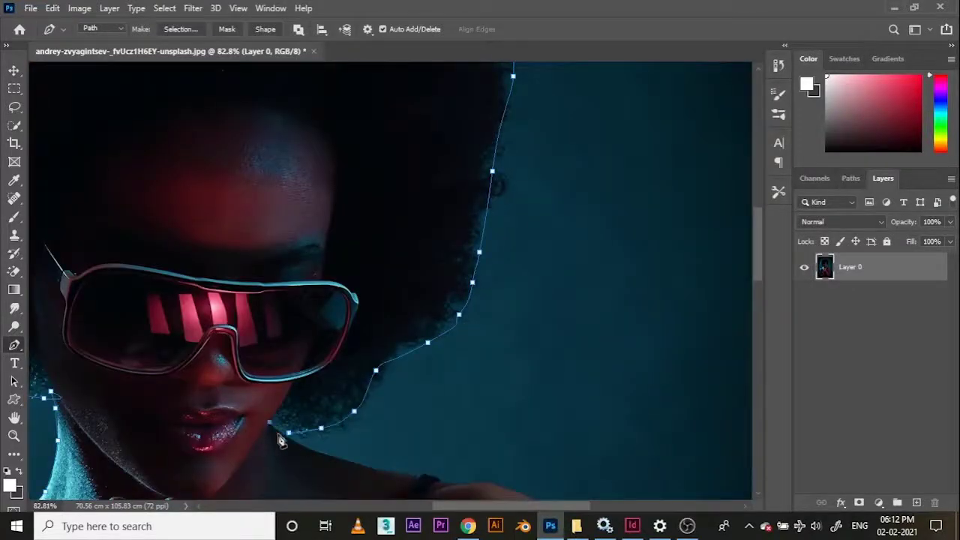
- Continue the path from the jaw along the neckline and over the dark top's shoulder strap
{"action": "scroll", "coordinate": [281, 441], "scroll_direction": "up", "scroll_amount": 5}
{"action": "left_click_drag", "start_coordinate": [338, 336], "coordinate": [386, 358]}
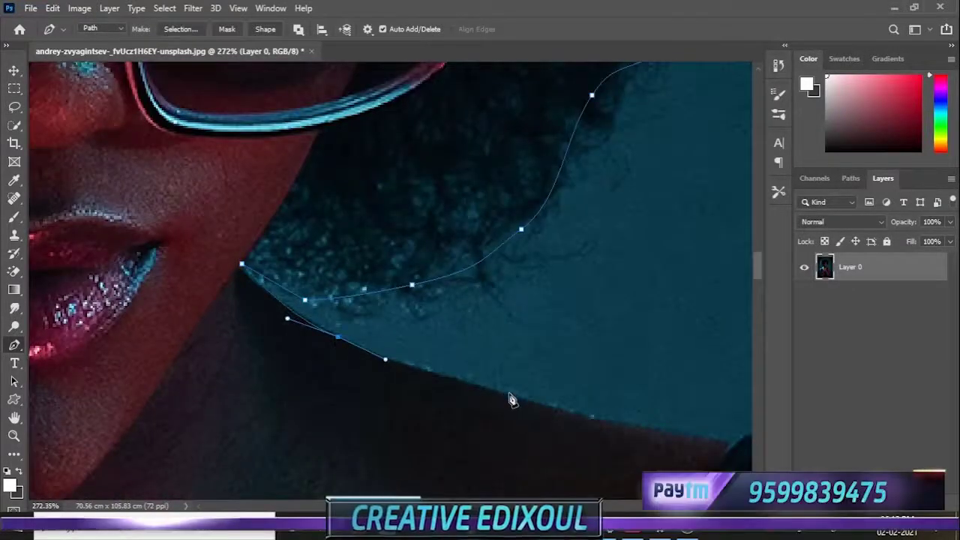
{"action": "left_click", "coordinate": [521, 399]}
{"action": "left_click_drag", "start_coordinate": [638, 431], "coordinate": [488, 401]}
{"action": "left_click", "coordinate": [550, 416]}
{"action": "left_click_drag", "start_coordinate": [577, 448], "coordinate": [519, 392]}
{"action": "left_click_drag", "start_coordinate": [510, 354], "coordinate": [515, 350]}
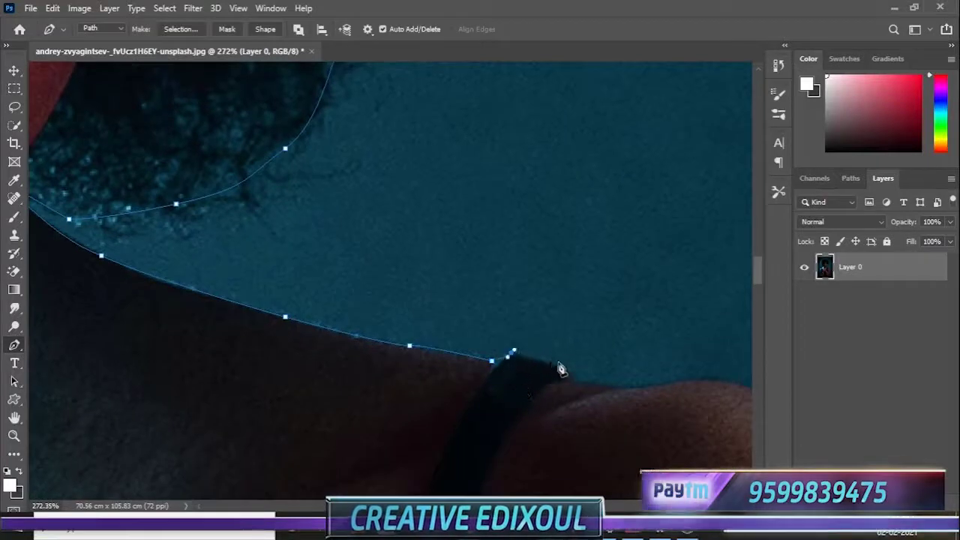
{"action": "left_click_drag", "start_coordinate": [563, 369], "coordinate": [519, 270]}
{"action": "left_click", "coordinate": [570, 382]}
{"action": "scroll", "coordinate": [574, 267], "scroll_direction": "down", "scroll_amount": 2}
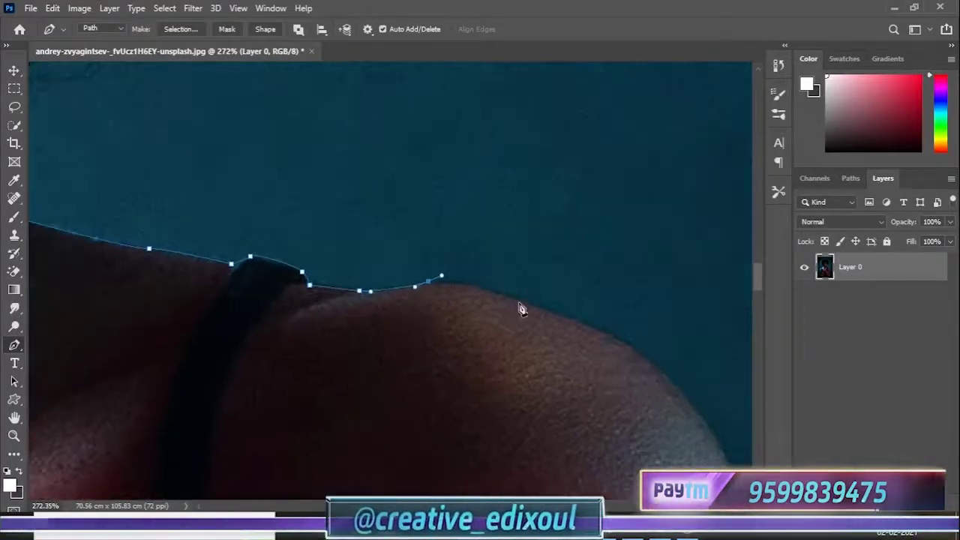
- Curve the path around the red-lit shoulder onto the upper arm
{"action": "left_click_drag", "start_coordinate": [519, 308], "coordinate": [530, 315]}
{"action": "left_click_drag", "start_coordinate": [685, 435], "coordinate": [536, 292]}
{"action": "left_click", "coordinate": [488, 349]}
{"action": "left_click", "coordinate": [497, 447]}
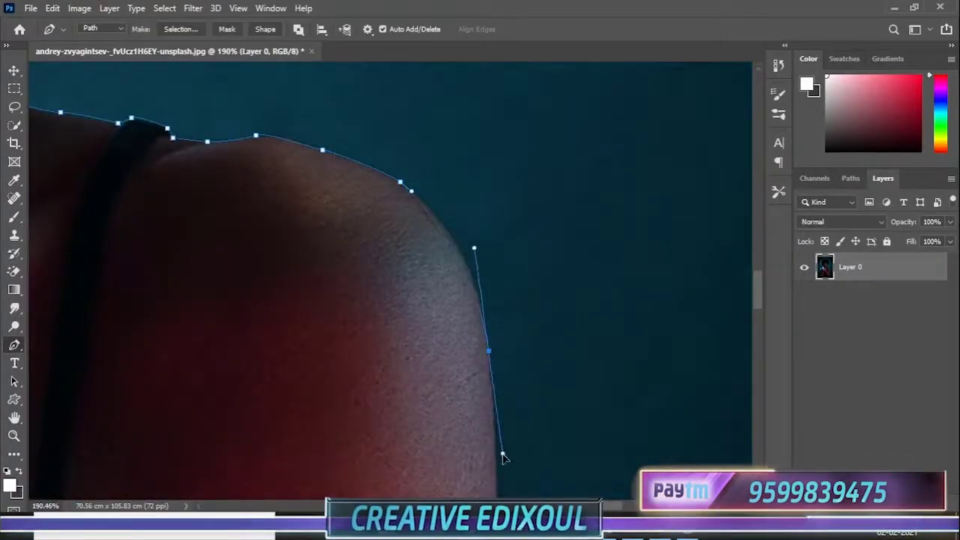
- Trace the path down the outer edge of the red-lit upper arm to just above the elbow
{"action": "scroll", "coordinate": [496, 446], "scroll_direction": "down", "scroll_amount": 4}
{"action": "left_click", "coordinate": [500, 315]}
{"action": "left_click", "coordinate": [492, 377]}
{"action": "left_click", "coordinate": [484, 441]}
{"action": "left_click_drag", "start_coordinate": [483, 441], "coordinate": [459, 212]}
{"action": "scroll", "coordinate": [456, 214], "scroll_direction": "down", "scroll_amount": 4}
{"action": "left_click_drag", "start_coordinate": [447, 313], "coordinate": [458, 385]}
{"action": "left_click_drag", "start_coordinate": [503, 458], "coordinate": [466, 266]}
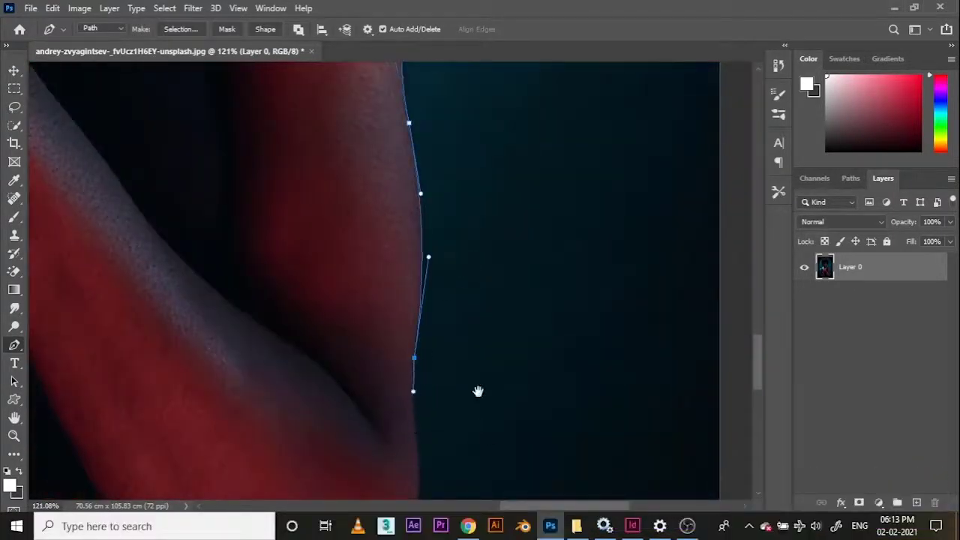
- Curve the path around the red-lit elbow and back in to the side of the dark top
{"action": "left_click_drag", "start_coordinate": [478, 390], "coordinate": [480, 173]}
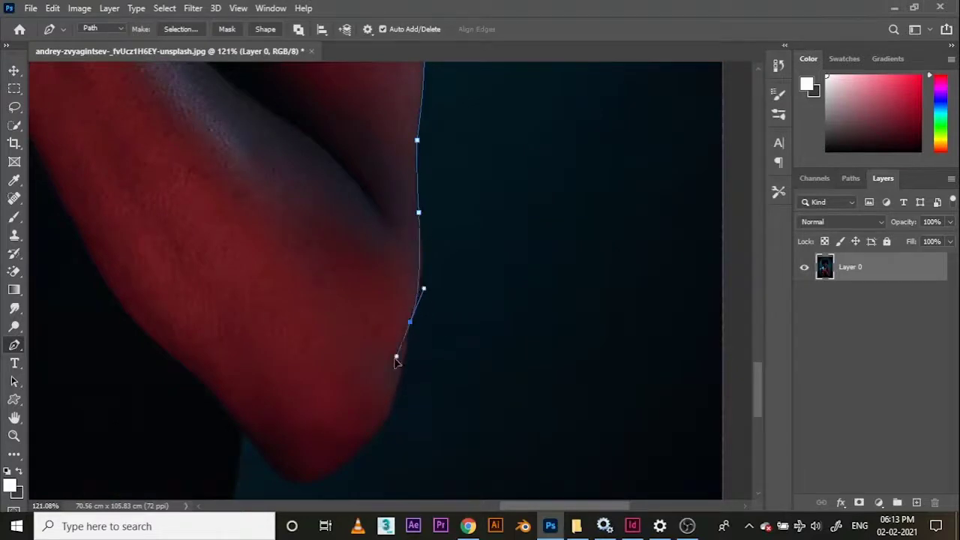
{"action": "left_click_drag", "start_coordinate": [321, 487], "coordinate": [394, 314]}
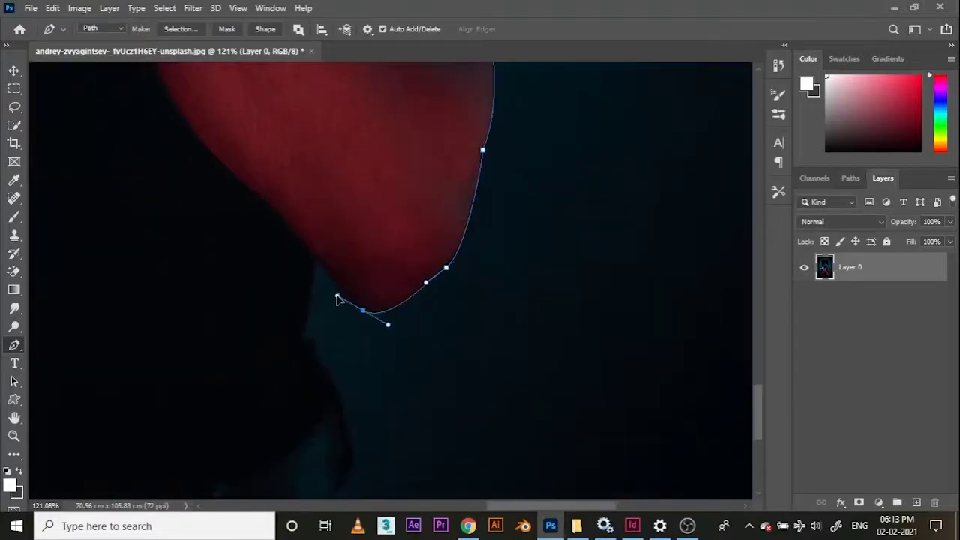
{"action": "left_click_drag", "start_coordinate": [318, 267], "coordinate": [337, 143]}
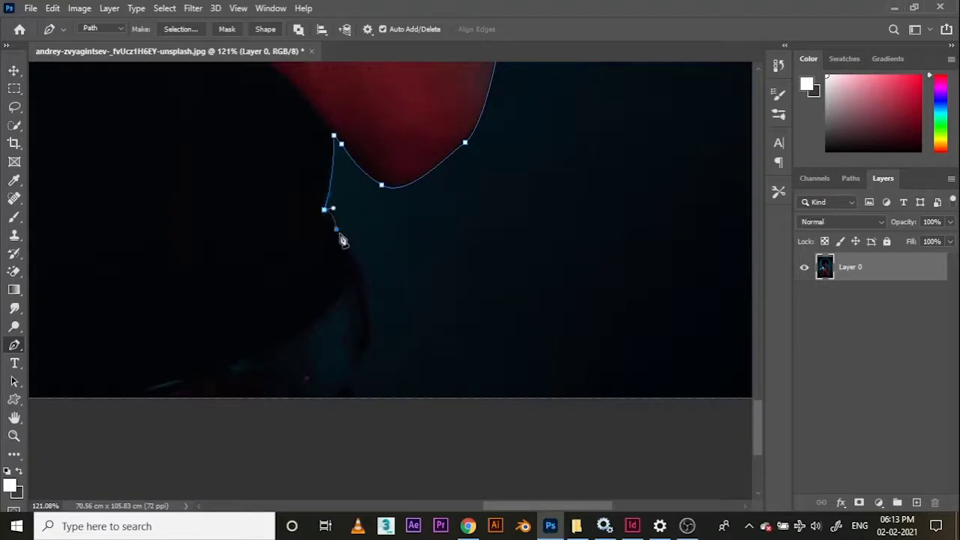
- Run the path down to the photo's lower edge and close it below the canvas at its starting point
{"action": "left_click", "coordinate": [350, 402]}
{"action": "scroll", "coordinate": [349, 393], "scroll_direction": "down", "scroll_amount": 7}
{"action": "left_click_drag", "start_coordinate": [320, 380], "coordinate": [370, 379]}
{"action": "left_click", "coordinate": [255, 409]}
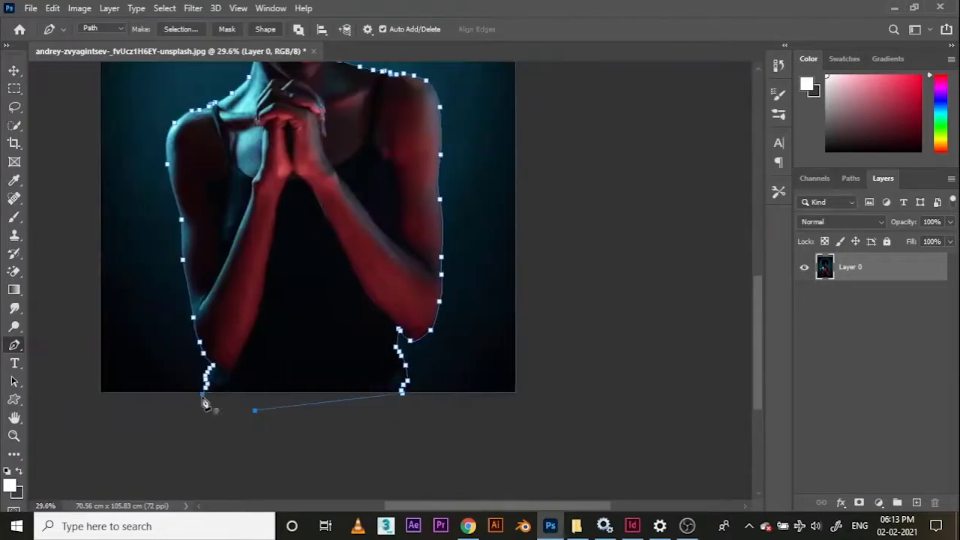
{"action": "left_click", "coordinate": [206, 394]}
- Convert the closed path into a new anti-aliased selection with a 0.3 pixel feather radius
{"action": "scroll", "coordinate": [306, 285], "scroll_direction": "down", "scroll_amount": 1}
{"action": "left_click_drag", "start_coordinate": [330, 217], "coordinate": [326, 283]}
{"action": "right_click", "coordinate": [320, 284]}
{"action": "left_click", "coordinate": [361, 258]}
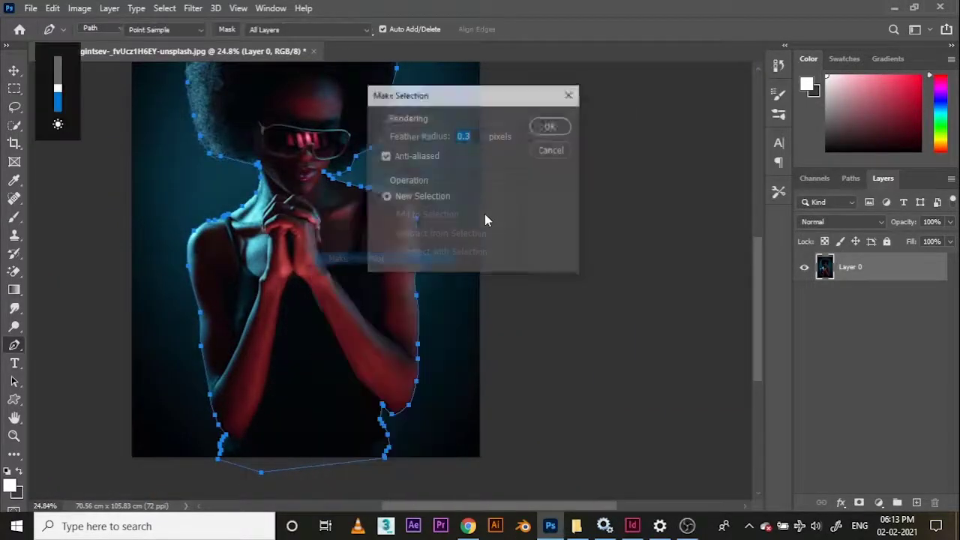
{"action": "key", "text": "Return"}
{"action": "scroll", "coordinate": [264, 183], "scroll_direction": "up", "scroll_amount": 2}
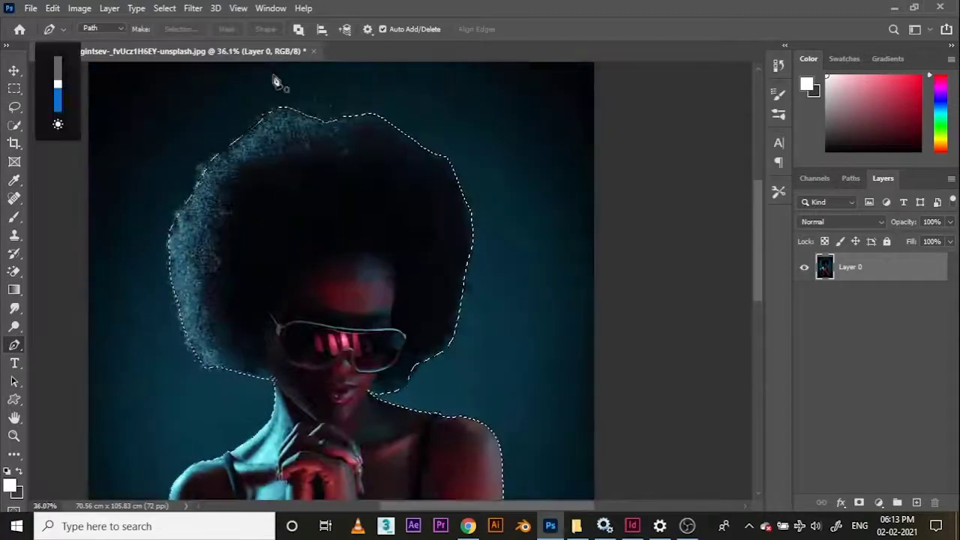
- Refine the selection in Select and Mask with 27% transparency, radius 1 px, smooth 6 and feather 1.8 px
{"action": "key", "text": "w"}
{"action": "left_click", "coordinate": [481, 29]}
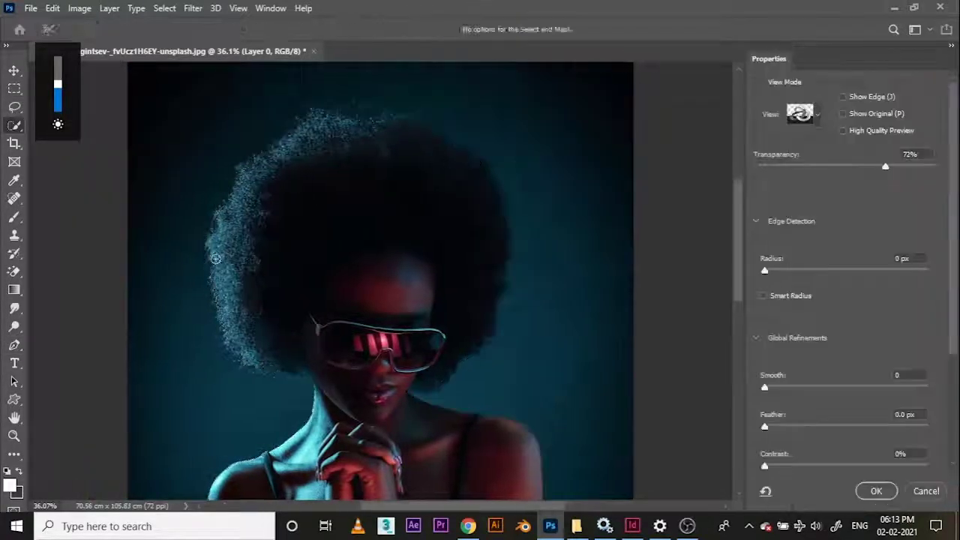
{"action": "left_click_drag", "start_coordinate": [855, 167], "coordinate": [804, 170]}
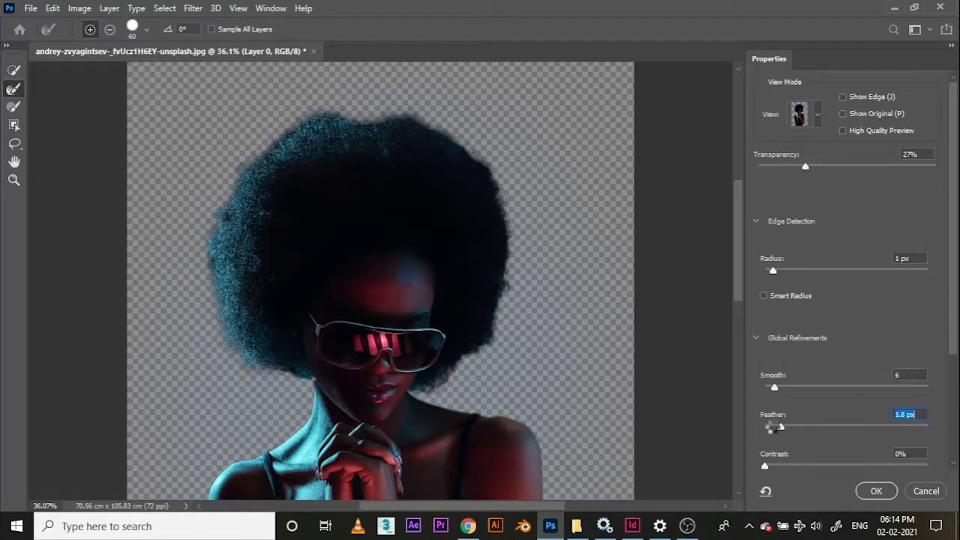
{"action": "left_click", "coordinate": [876, 491]}
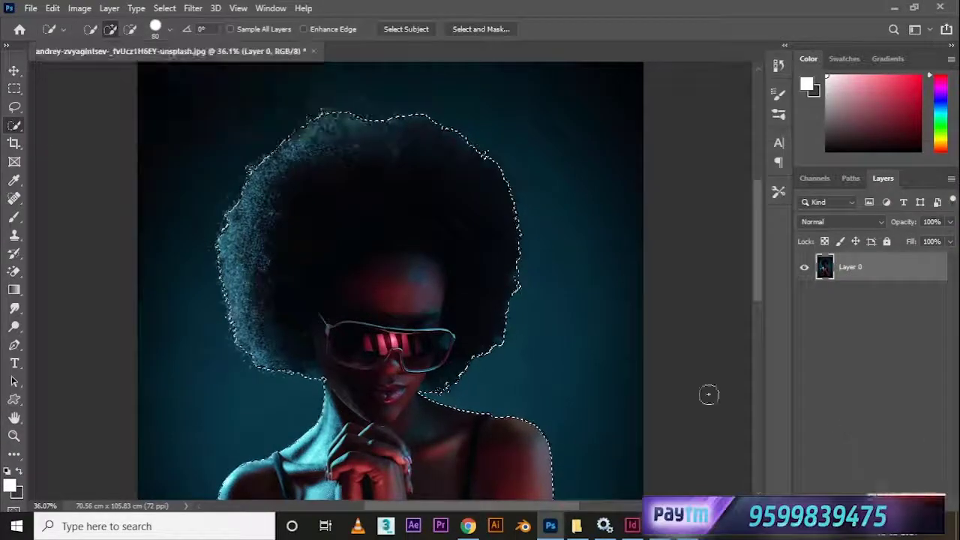
- Copy the selected woman to a new layer and hide Layer 0 to check the cutout
{"action": "key", "text": "ctrl+0"}
{"action": "key", "text": "ctrl+j"}
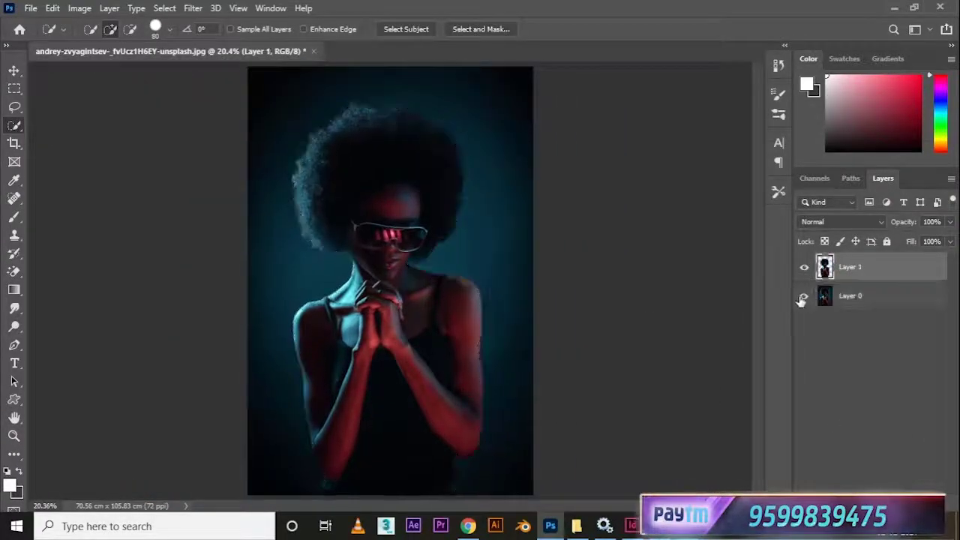
{"action": "left_click", "coordinate": [804, 296]}
{"action": "scroll", "coordinate": [398, 309], "scroll_direction": "up", "scroll_amount": 5}
{"action": "key", "text": "ctrl+0"}
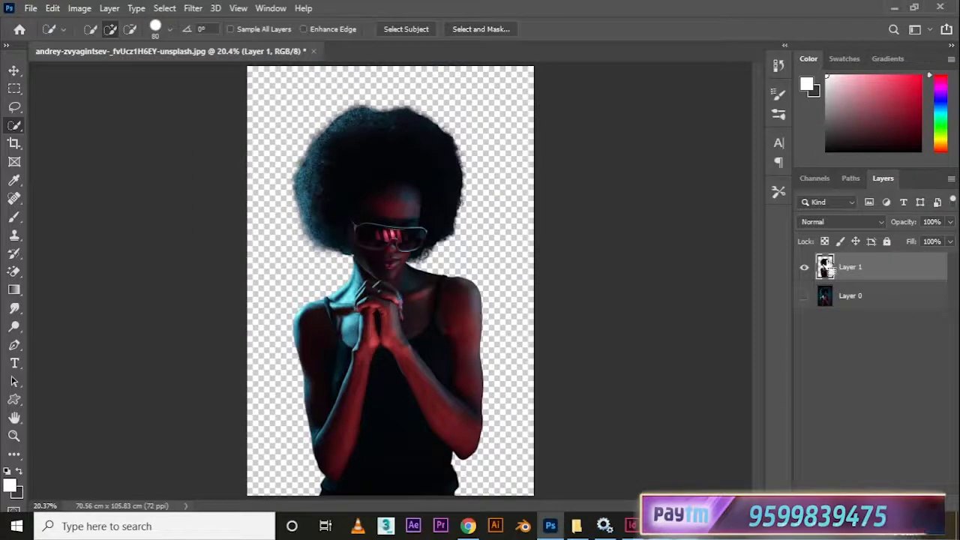
- Load the Layer 1 cutout as a selection on Layer 0 and expand it by 10 pixels
{"action": "left_click", "coordinate": [825, 267], "text": "ctrl"}
{"action": "left_click", "coordinate": [850, 295]}
{"action": "left_click", "coordinate": [165, 7]}
{"action": "mouse_move", "coordinate": [275, 209]}
{"action": "left_click", "coordinate": [341, 230]}
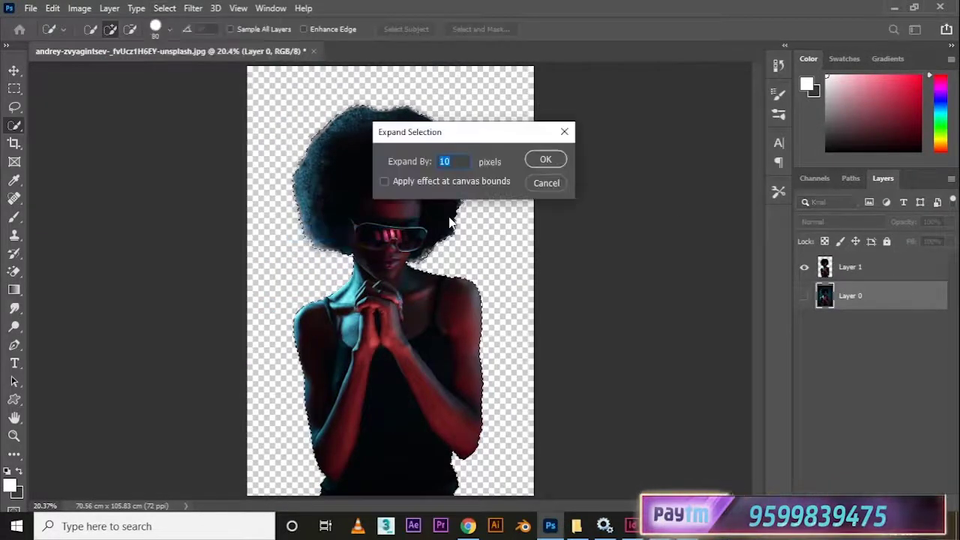
{"action": "key", "text": "Return"}
- Show Layer 0 and hide the Layer 1 cutout
{"action": "left_click", "coordinate": [804, 296]}
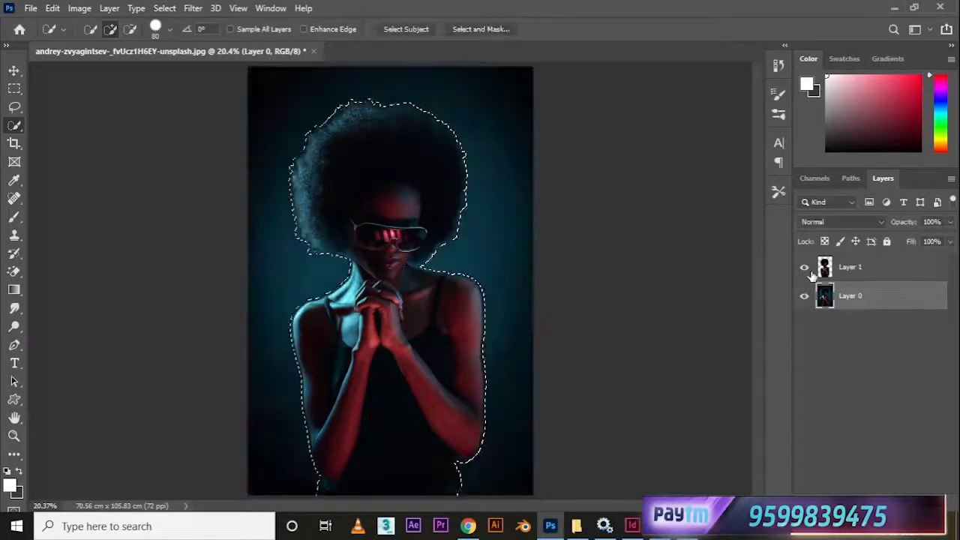
{"action": "left_click", "coordinate": [805, 267]}
{"action": "key", "text": "shift+F5"}
{"action": "left_click", "coordinate": [565, 150]}
- Content-Aware Fill the expanded selection on Layer 0, outputting the result to a new layer
{"action": "left_click", "coordinate": [85, 9]}
{"action": "mouse_move", "coordinate": [109, 9]}
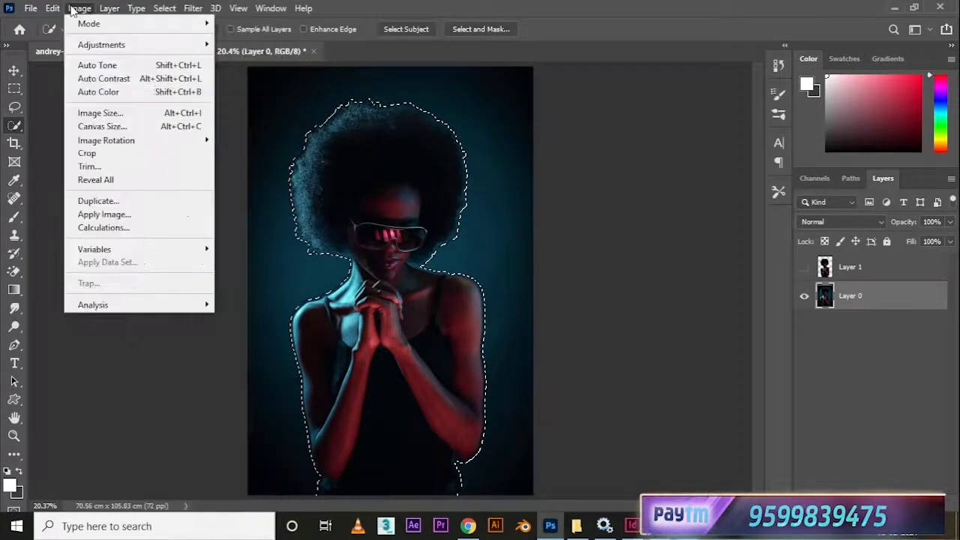
{"action": "mouse_move", "coordinate": [52, 9]}
{"action": "left_click", "coordinate": [132, 252]}
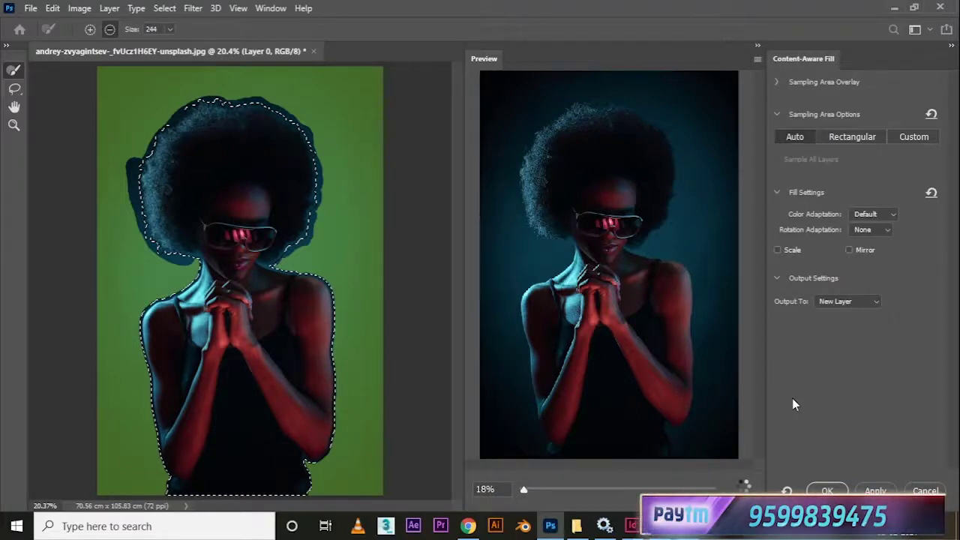
{"action": "left_click", "coordinate": [824, 81]}
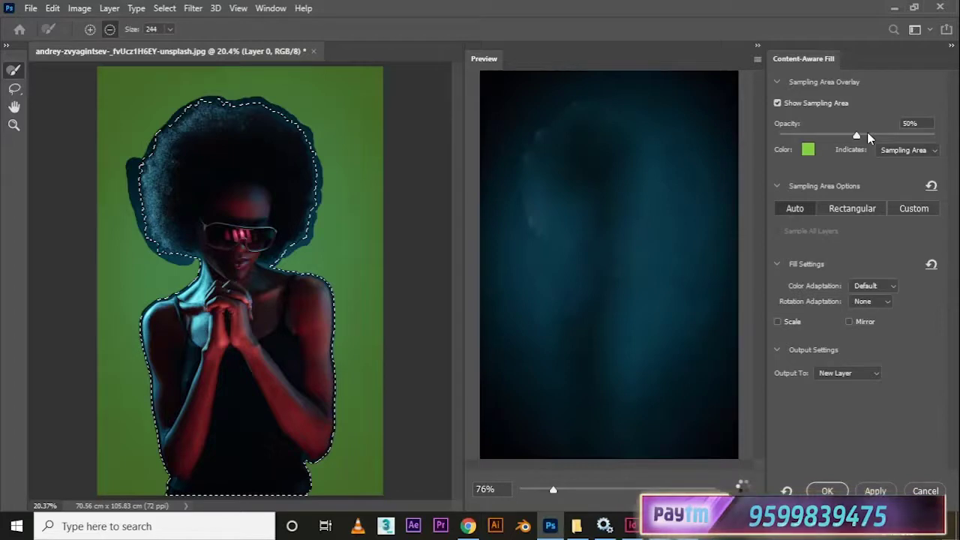
{"action": "left_click", "coordinate": [824, 81]}
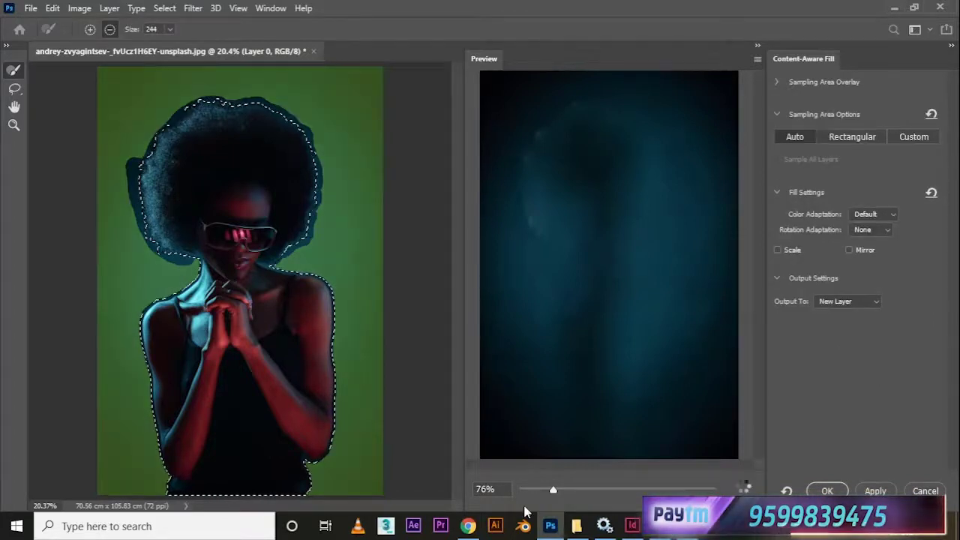
{"action": "left_click", "coordinate": [825, 491]}
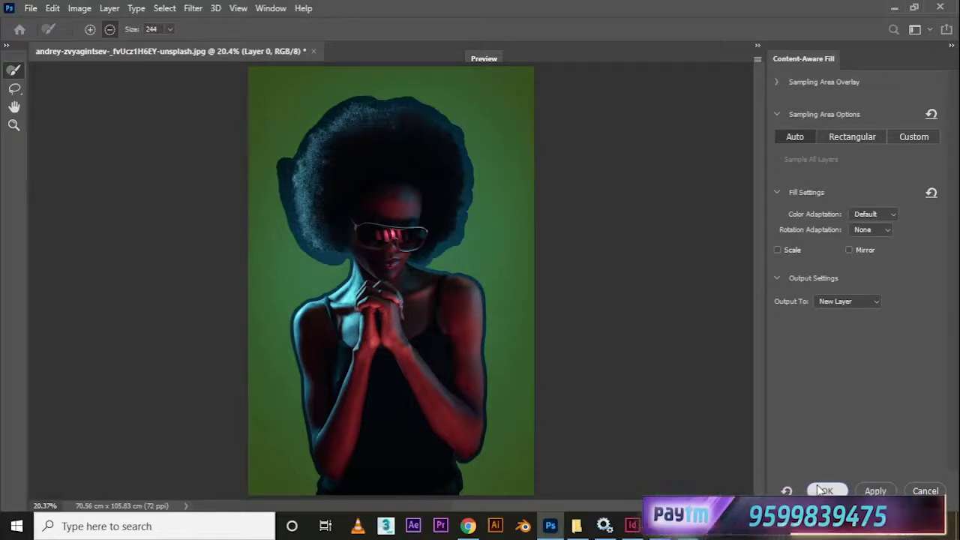
{"action": "left_click", "coordinate": [824, 491]}
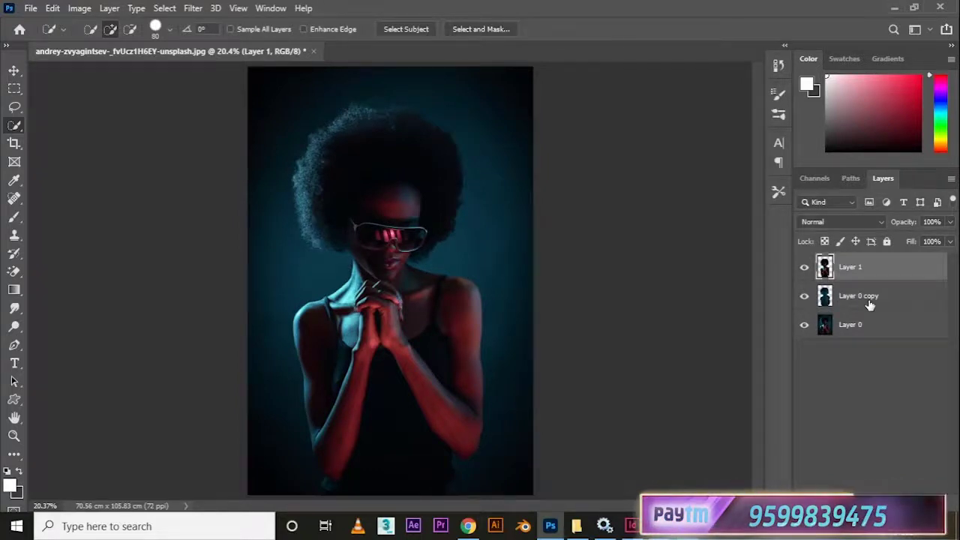
- Merge the filled copy with Layer 0 and apply a Field Blur of 31 px with 19% light bokeh and 9% bokeh color
{"action": "left_click", "coordinate": [870, 298]}
{"action": "left_click", "coordinate": [193, 8]}
{"action": "key", "text": "Escape"}
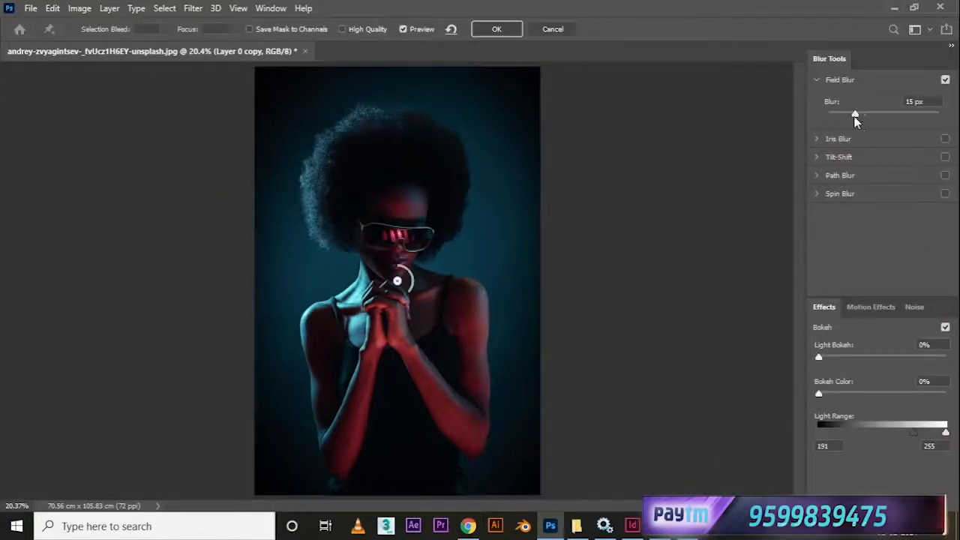
{"action": "left_click_drag", "start_coordinate": [863, 112], "coordinate": [866, 113]}
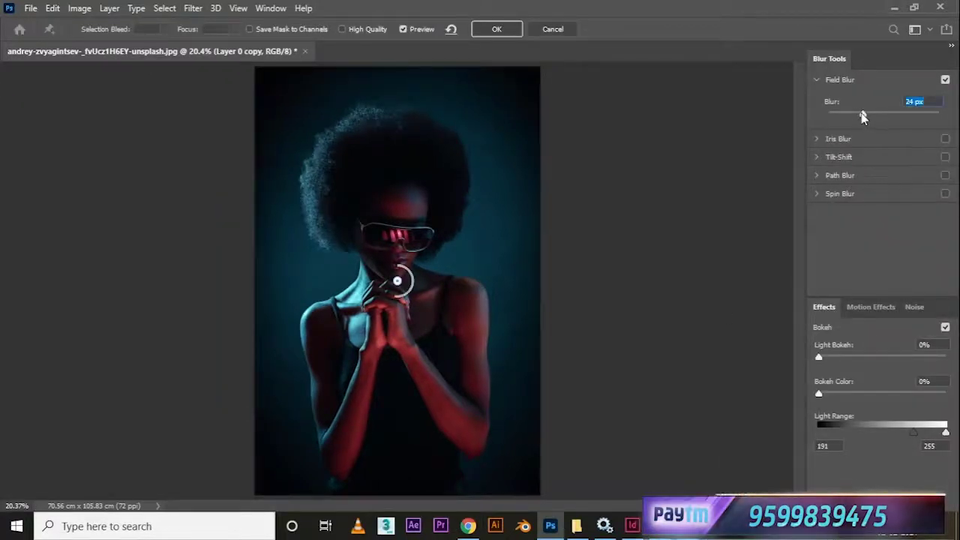
{"action": "left_click_drag", "start_coordinate": [819, 357], "coordinate": [867, 362]}
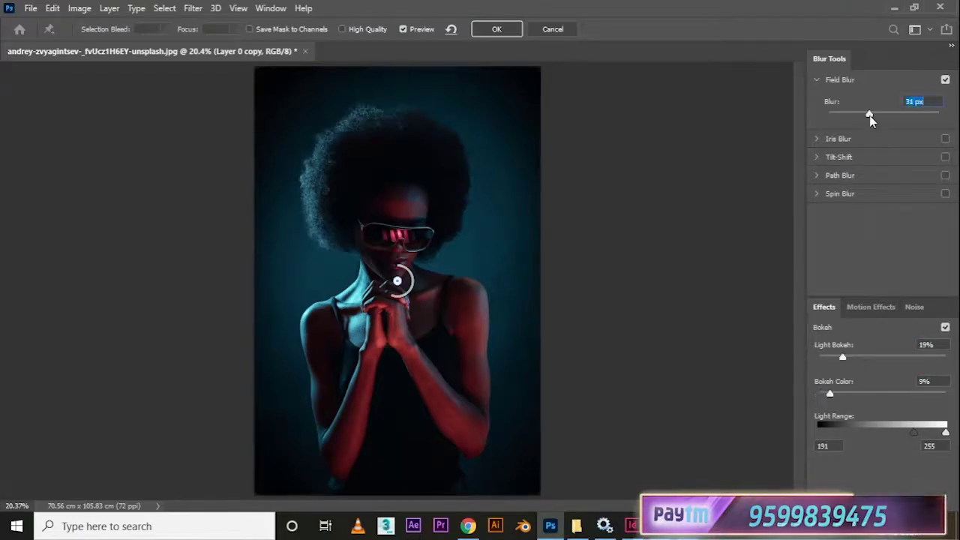
{"action": "left_click", "coordinate": [496, 29]}
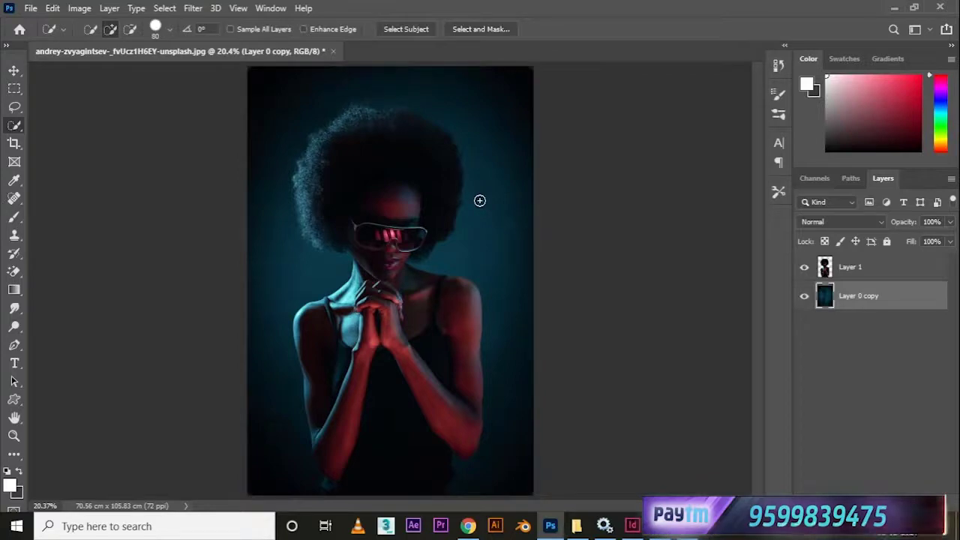
- Open light.png from the glowing girl folder inside photoshop work
{"action": "key", "text": "v"}
{"action": "left_click", "coordinate": [31, 7]}
{"action": "left_click", "coordinate": [66, 40]}
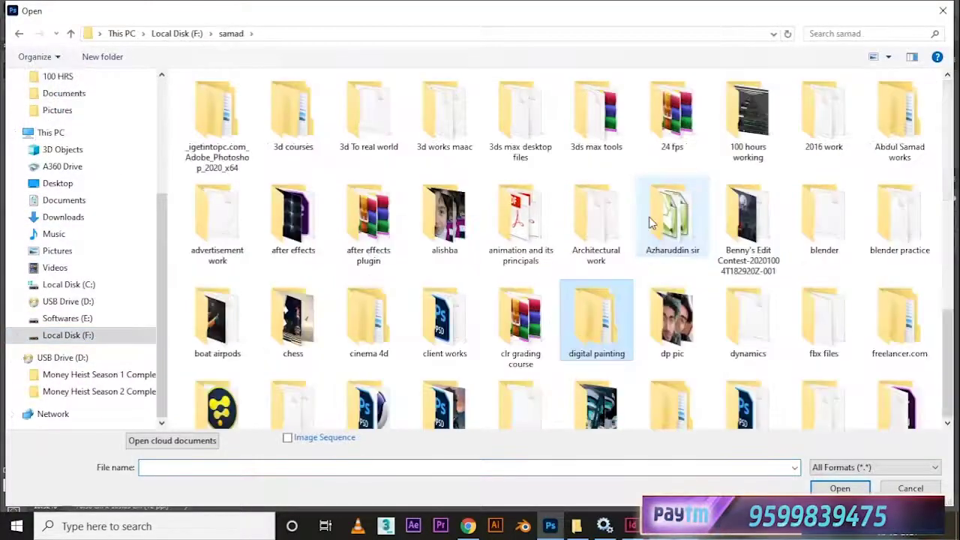
{"action": "key", "text": "p"}
{"action": "key", "text": "p"}
{"action": "key", "text": "p"}
{"action": "key", "text": "p"}
{"action": "key", "text": "p"}
{"action": "key", "text": "p"}
{"action": "key", "text": "p"}
{"action": "key", "text": "p"}
{"action": "key", "text": "p"}
{"action": "key", "text": "p"}
{"action": "key", "text": "Return"}
{"action": "key", "text": "Right"}
{"action": "key", "text": "Right"}
{"action": "key", "text": "Right"}
{"action": "key", "text": "Left"}
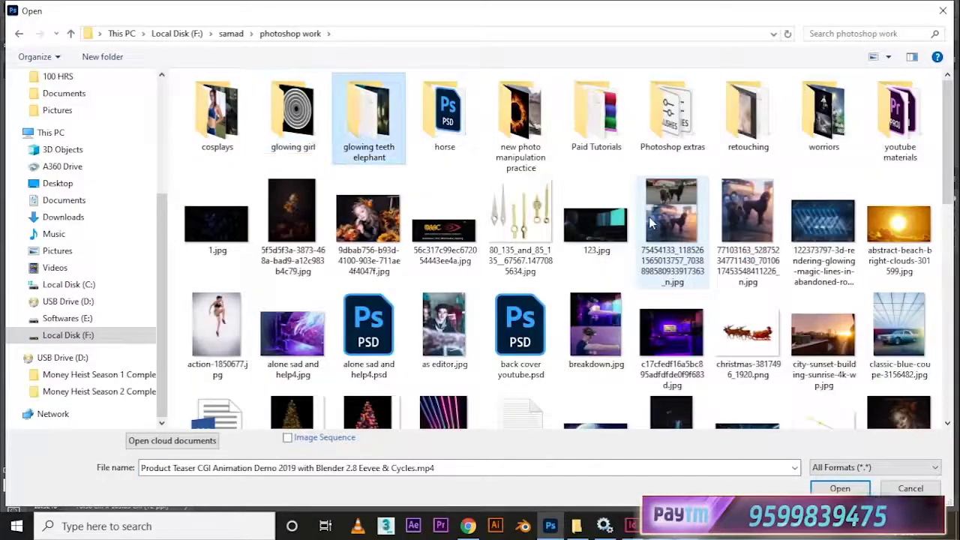
{"action": "key", "text": "Left"}
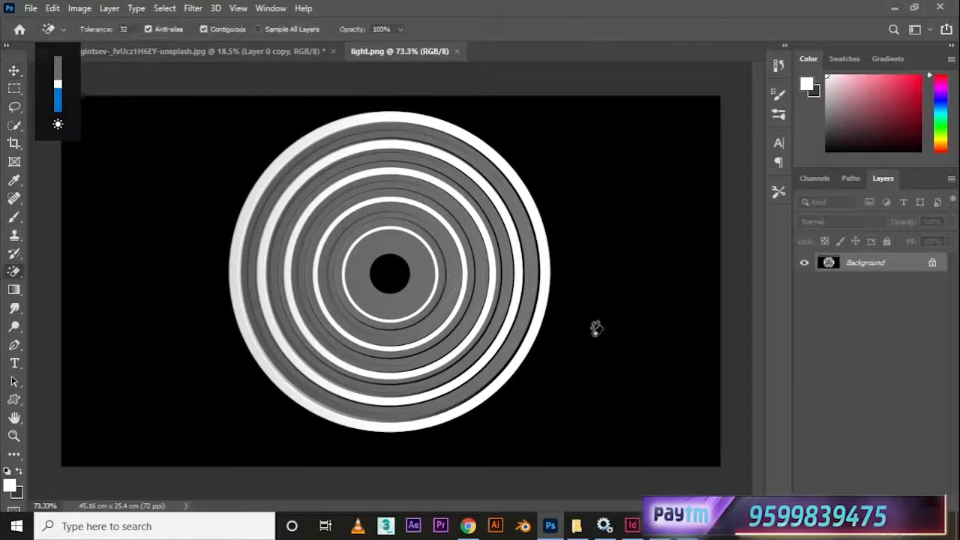
- Erase the black background around the rings in light.png and copy the rings into the portrait file above Layer 0 copy
{"action": "left_click", "coordinate": [589, 337]}
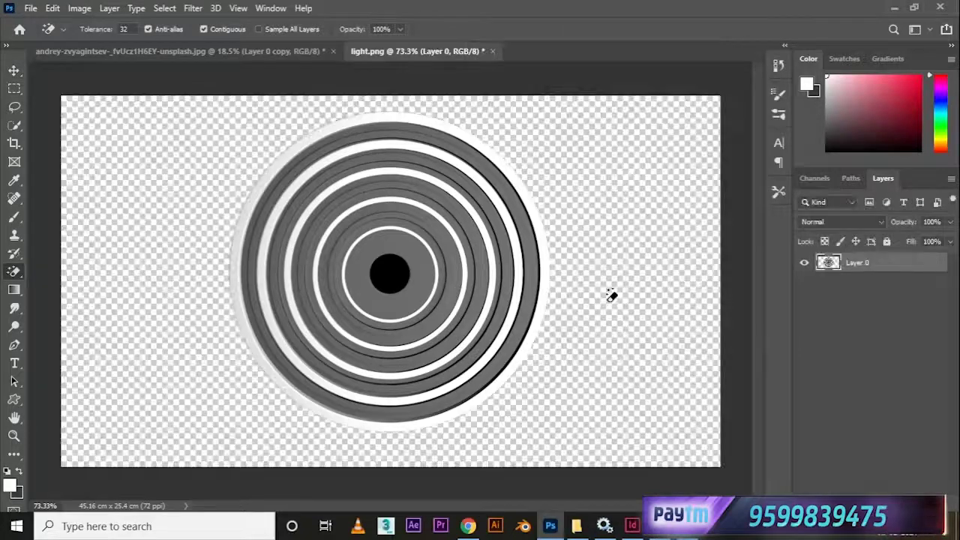
{"action": "key", "text": "m"}
{"action": "left_click", "coordinate": [180, 51]}
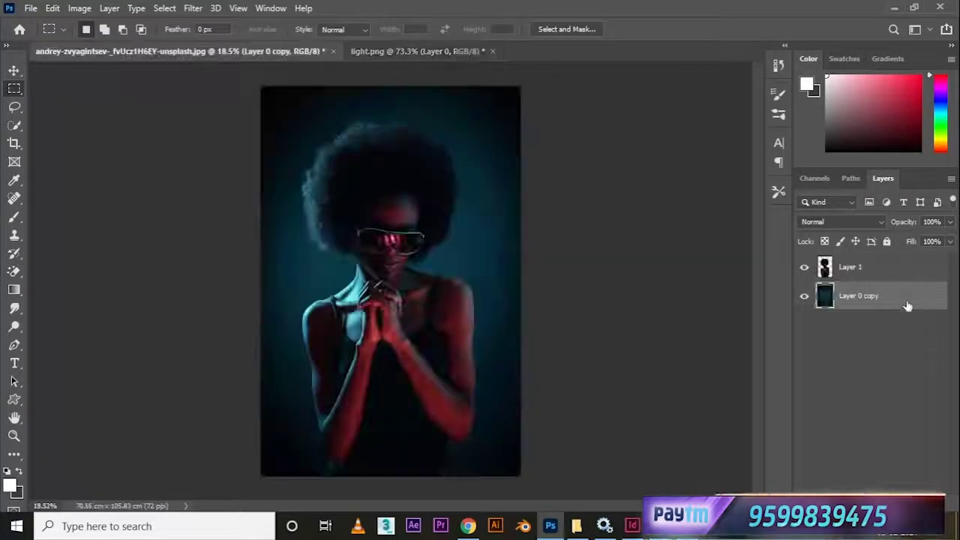
{"action": "key", "text": "ctrl+v"}
{"action": "left_click", "coordinate": [473, 51]}
{"action": "left_click", "coordinate": [474, 204]}
- Enlarge the rings on Layer 2 to about the image width and center them behind the woman's head
{"action": "key", "text": "ctrl+t"}
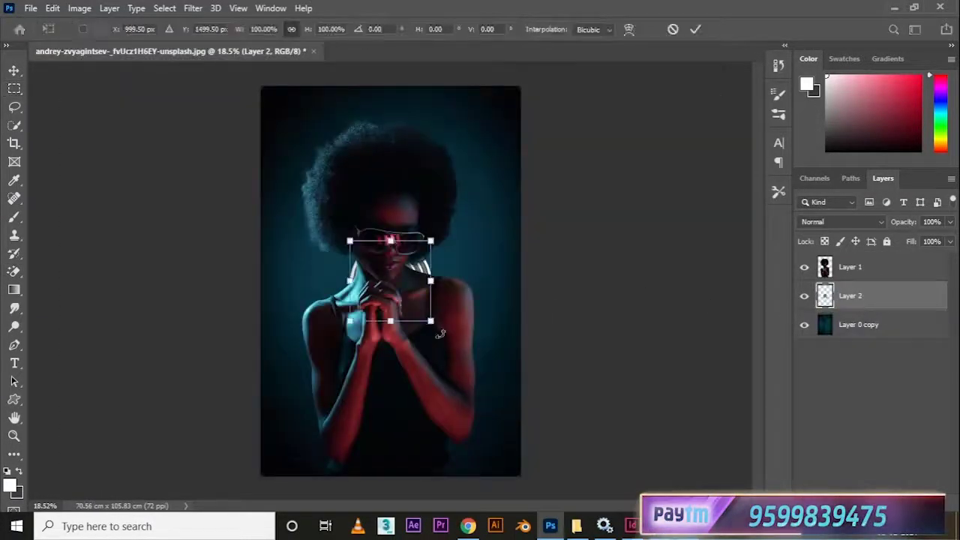
{"action": "left_click_drag", "start_coordinate": [431, 321], "coordinate": [552, 407]}
{"action": "left_click_drag", "start_coordinate": [523, 374], "coordinate": [515, 325]}
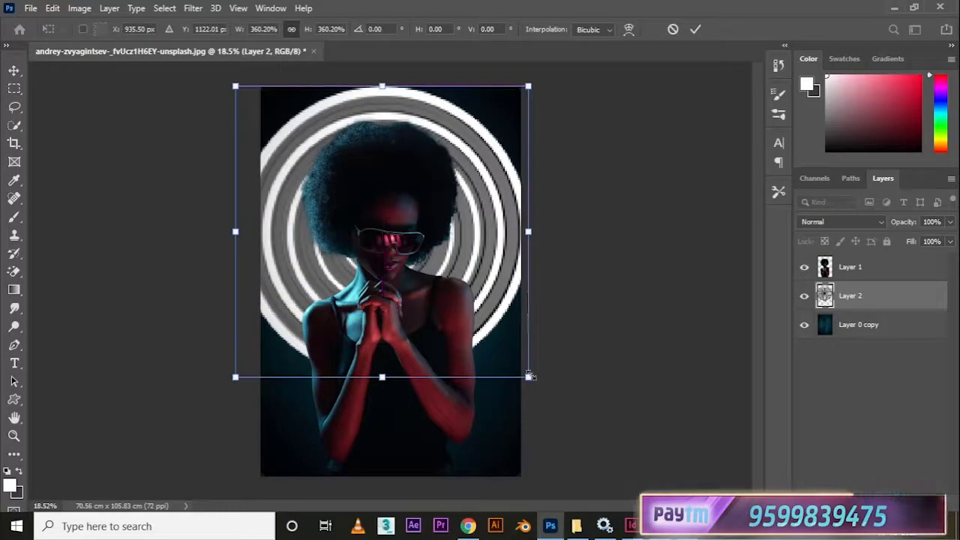
{"action": "left_click_drag", "start_coordinate": [529, 377], "coordinate": [497, 326]}
{"action": "left_click", "coordinate": [695, 30]}
{"action": "scroll", "coordinate": [503, 231], "scroll_direction": "up", "scroll_amount": 5}
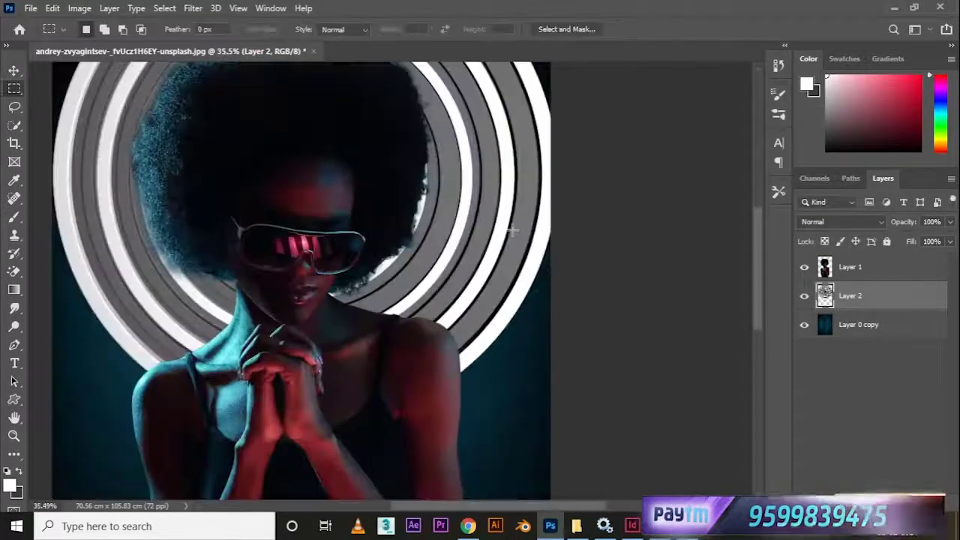
{"action": "scroll", "coordinate": [512, 231], "scroll_direction": "down", "scroll_amount": 3}
- Add a Color Balance adjustment clipped to the rings with midtones cyan-red -85, magenta-green +66 and yellow-blue +81
{"action": "left_click", "coordinate": [883, 495]}
{"action": "left_click", "coordinate": [870, 375]}
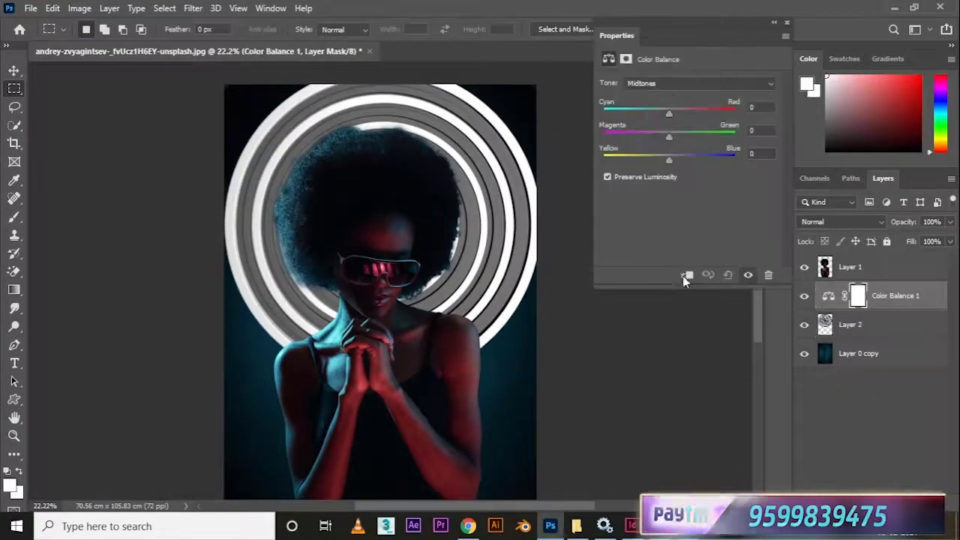
{"action": "left_click", "coordinate": [683, 276]}
{"action": "left_click_drag", "start_coordinate": [669, 113], "coordinate": [714, 131]}
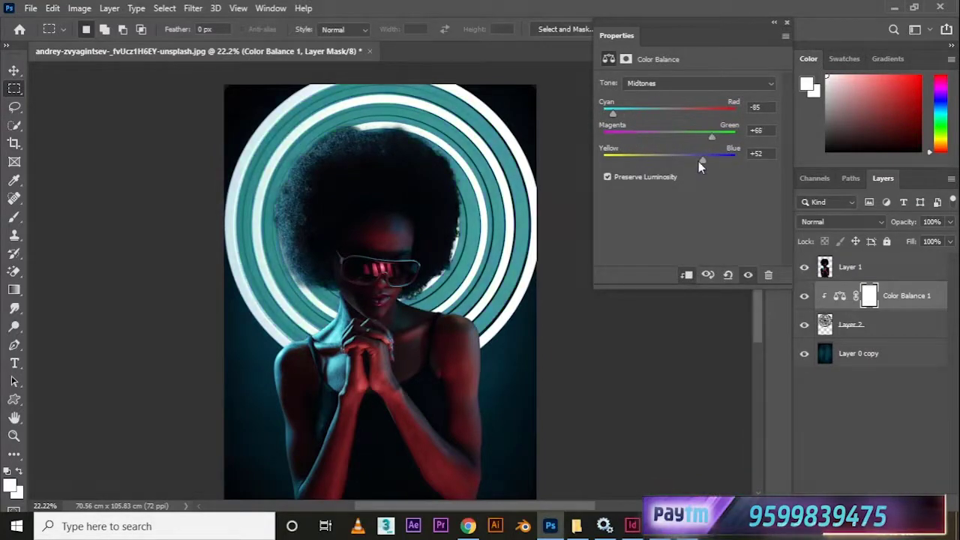
{"action": "left_click", "coordinate": [675, 83]}
{"action": "left_click", "coordinate": [638, 108]}
- Set the Color Balance shadows to cyan-red +58, magenta-green +3 and yellow-blue +4
{"action": "left_click", "coordinate": [675, 83]}
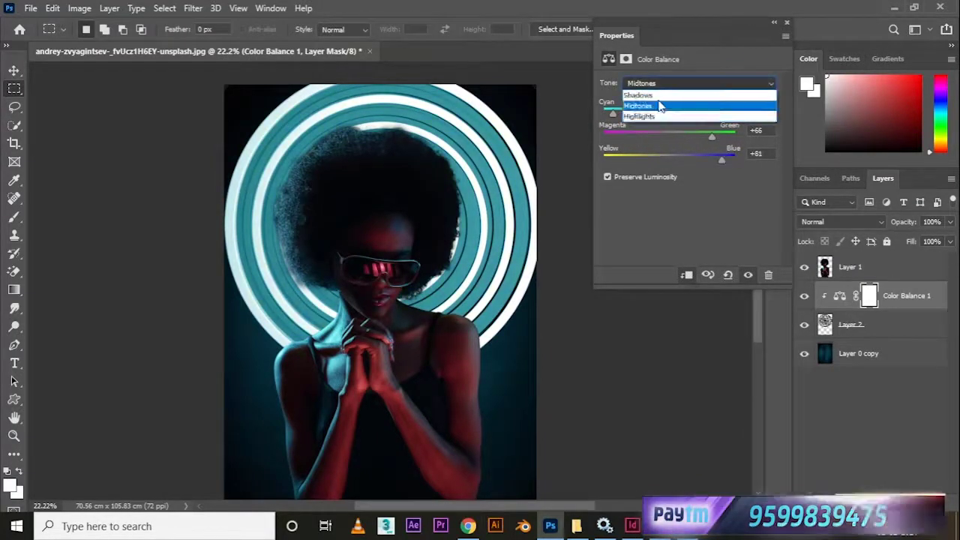
{"action": "left_click", "coordinate": [645, 95]}
{"action": "left_click_drag", "start_coordinate": [669, 113], "coordinate": [706, 111]}
{"action": "left_click_drag", "start_coordinate": [669, 138], "coordinate": [685, 158]}
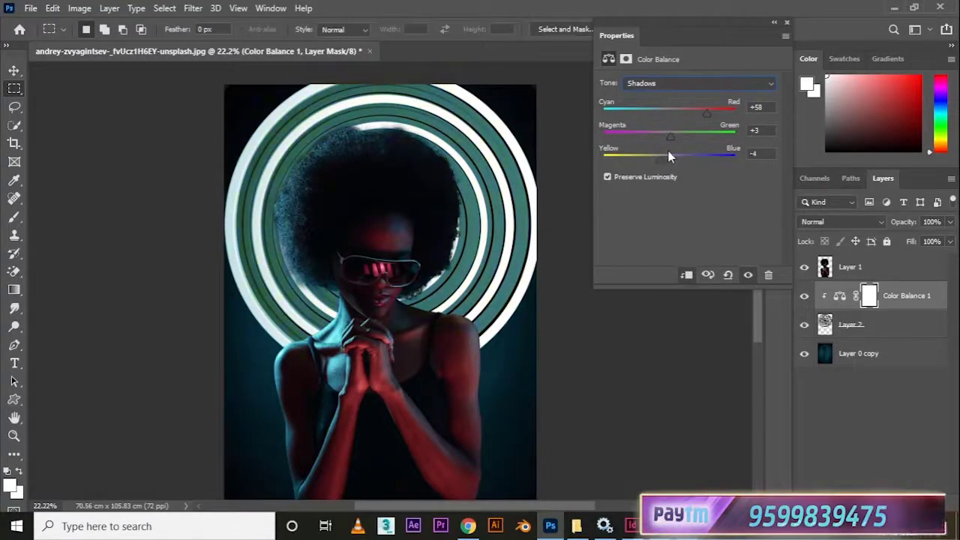
{"action": "left_click", "coordinate": [787, 23]}
- Add a clipped Curves adjustment that darkens the gray bands between the rings, and create an empty layer above it
{"action": "left_click", "coordinate": [876, 505]}
{"action": "left_click", "coordinate": [898, 320]}
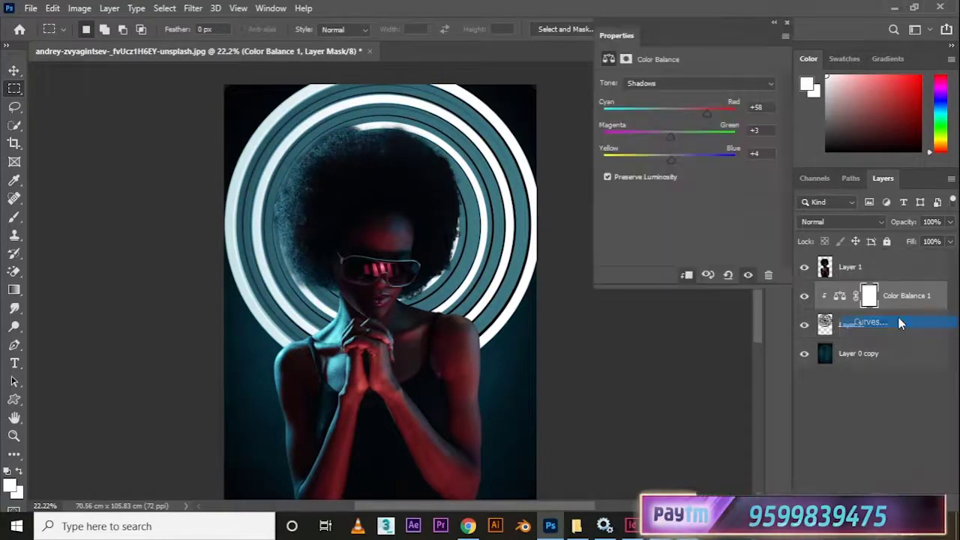
{"action": "left_click_drag", "start_coordinate": [672, 224], "coordinate": [675, 238]}
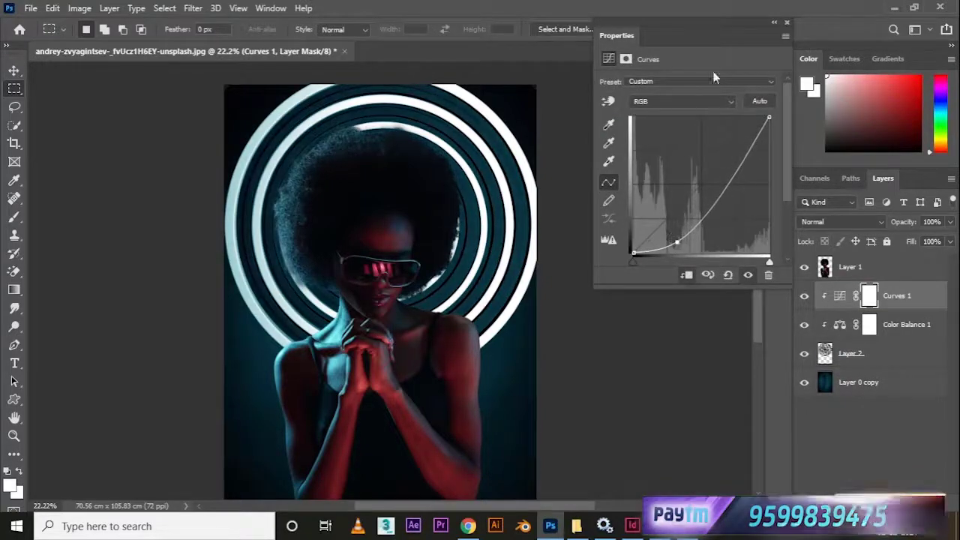
{"action": "left_click", "coordinate": [787, 22]}
{"action": "key", "text": "ctrl+shift+alt+n"}
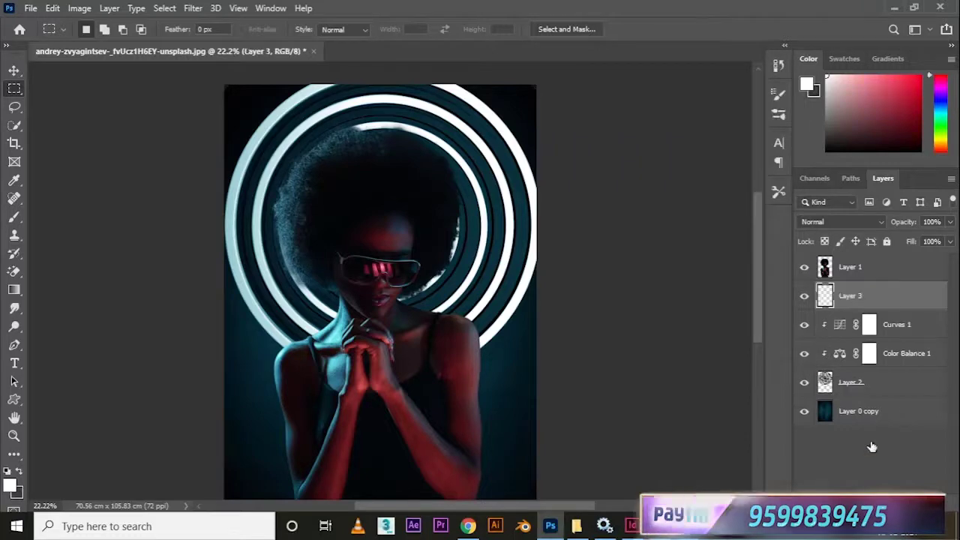
{"action": "key", "text": "b"}
{"action": "left_click", "coordinate": [337, 332], "text": "alt"}
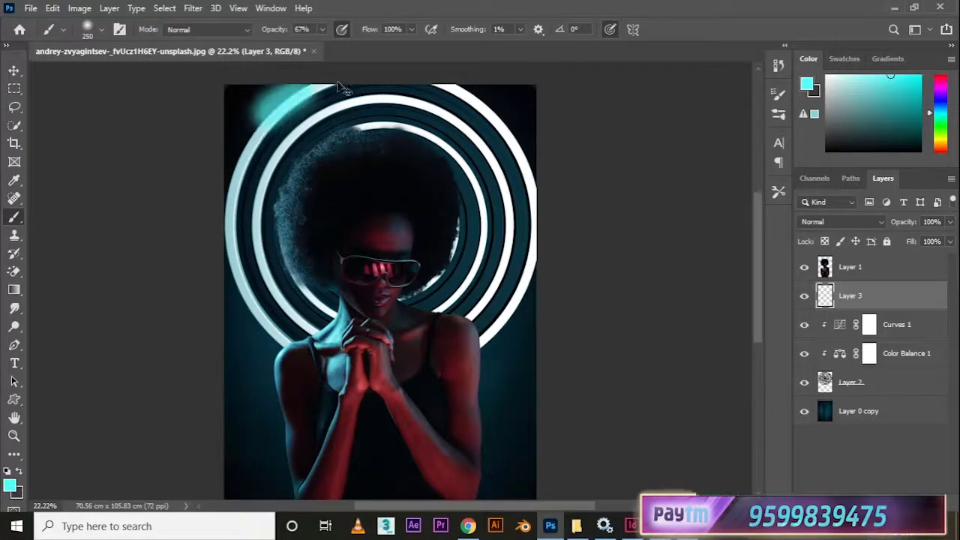
{"action": "key", "text": "ctrl+z"}
- Draw a circular selection along the middle ring behind her head and stroke it with 10 px white, positioned outside
{"action": "key", "text": "m"}
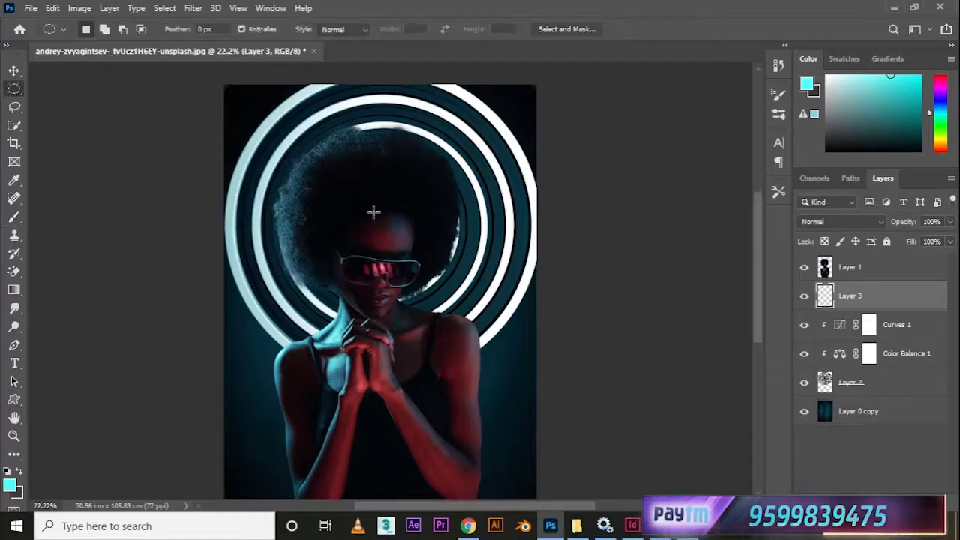
{"action": "left_click_drag", "start_coordinate": [483, 296], "coordinate": [568, 360]}
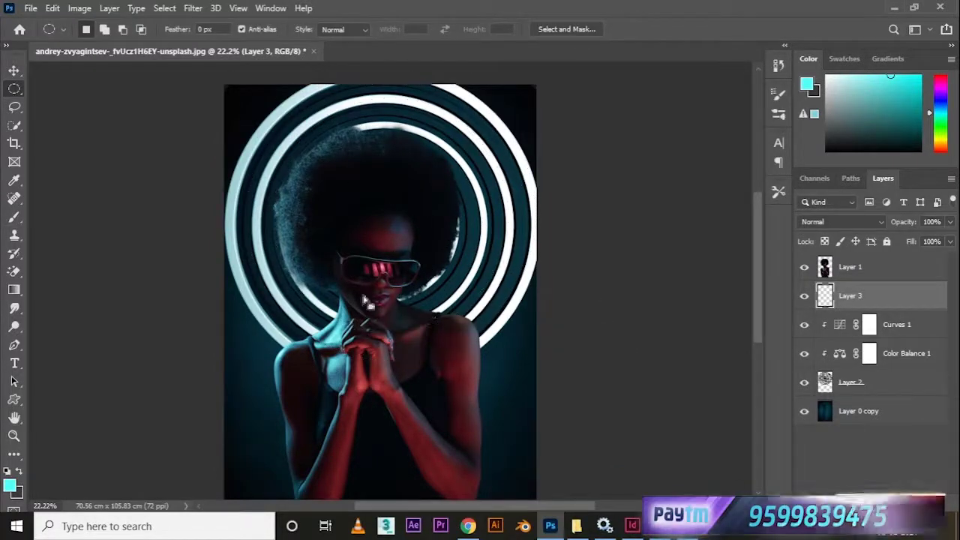
{"action": "right_click", "coordinate": [409, 282]}
{"action": "key", "text": "Escape"}
{"action": "right_click", "coordinate": [411, 253]}
{"action": "left_click", "coordinate": [450, 427]}
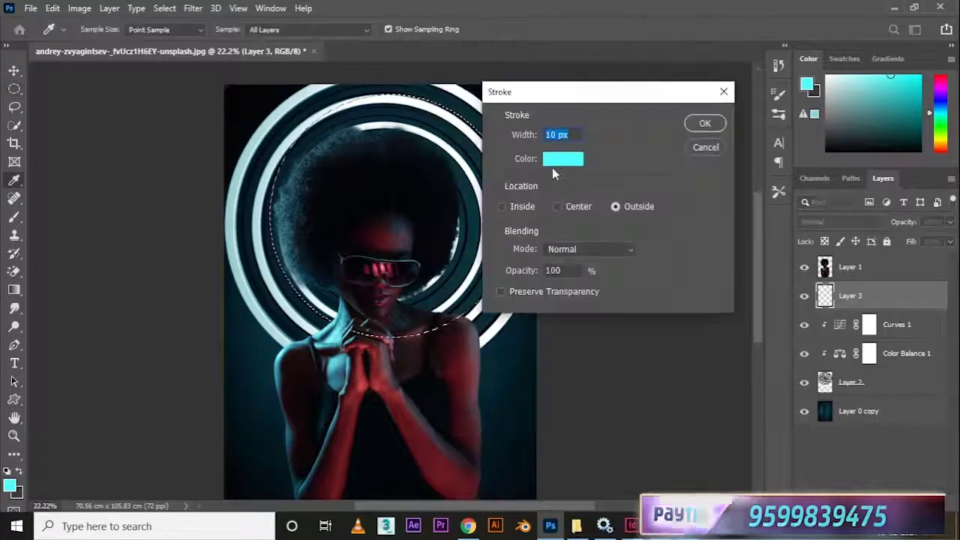
{"action": "left_click", "coordinate": [567, 162]}
{"action": "left_click", "coordinate": [589, 253]}
{"action": "left_click", "coordinate": [933, 243]}
{"action": "key", "text": "Return"}
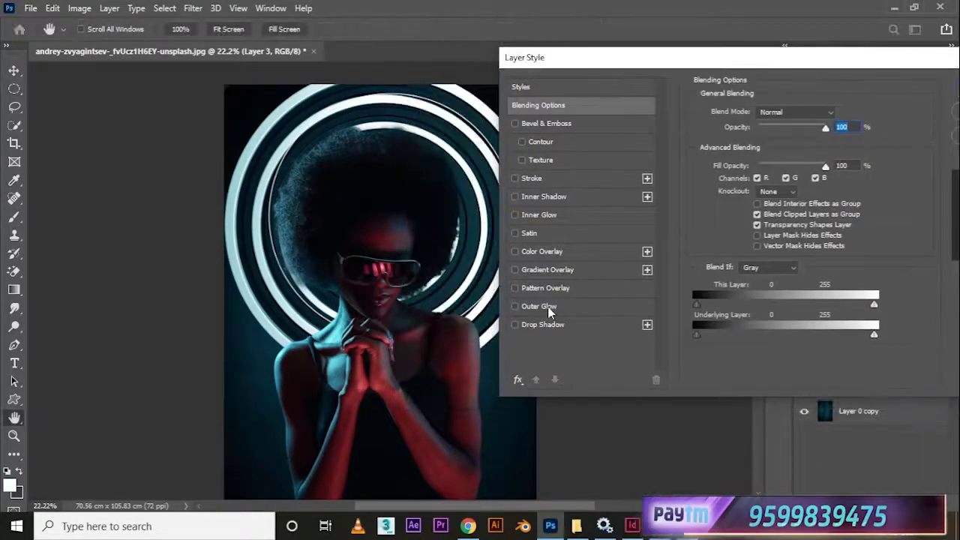
- Add a cyan Outer Glow in Screen mode to the circle on Layer 3 and increase the glow's size
{"action": "left_click", "coordinate": [539, 306]}
{"action": "left_click", "coordinate": [728, 161]}
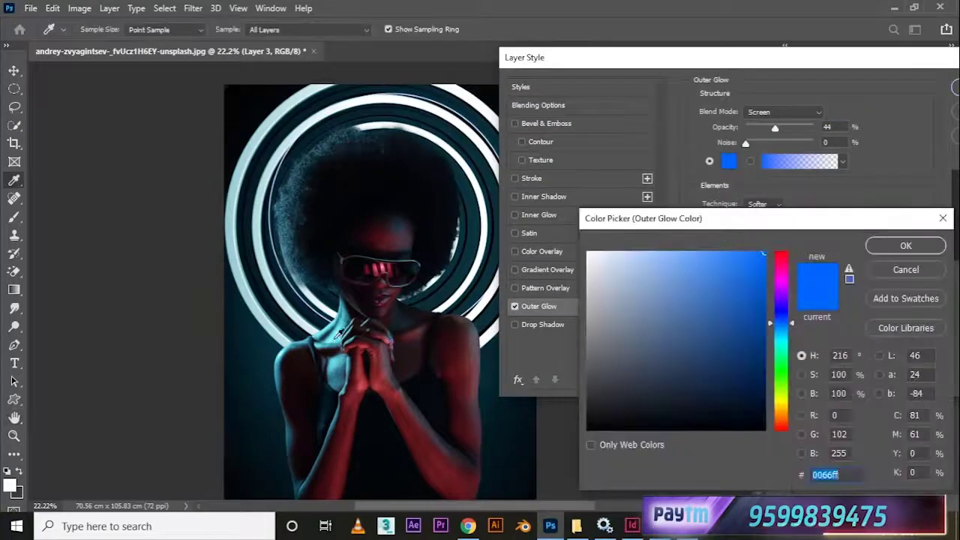
{"action": "left_click", "coordinate": [784, 339]}
{"action": "left_click", "coordinate": [934, 244]}
{"action": "left_click_drag", "start_coordinate": [752, 235], "coordinate": [769, 219]}
{"action": "left_click", "coordinate": [955, 88]}
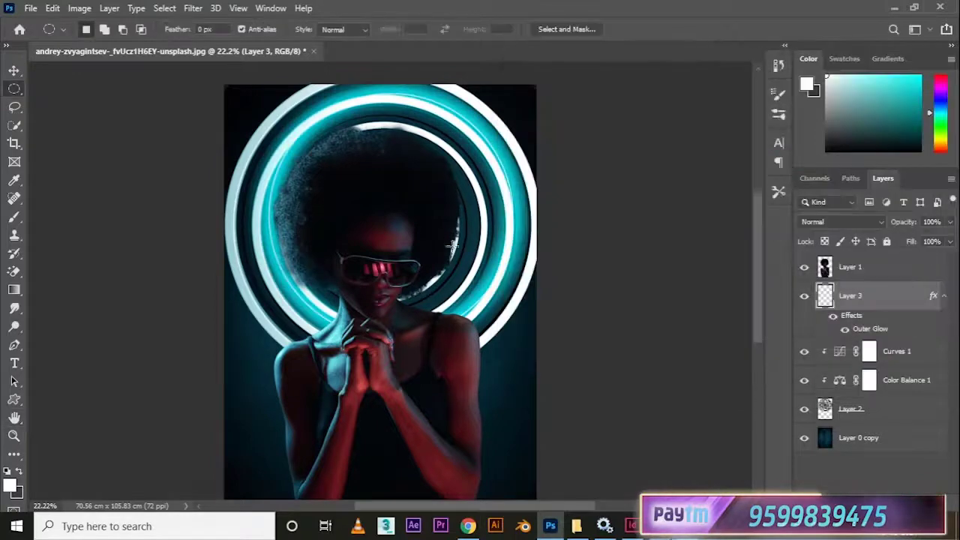
- Scale the glowing circle on Layer 3 to about 127.31% and align it with the outermost white ring
{"action": "key", "text": "ctrl+t"}
{"action": "left_click_drag", "start_coordinate": [476, 327], "coordinate": [513, 350]}
{"action": "left_click_drag", "start_coordinate": [507, 313], "coordinate": [469, 287]}
{"action": "left_click_drag", "start_coordinate": [484, 321], "coordinate": [534, 378]}
{"action": "left_click_drag", "start_coordinate": [234, 221], "coordinate": [231, 220]}
{"action": "left_click_drag", "start_coordinate": [535, 67], "coordinate": [542, 64]}
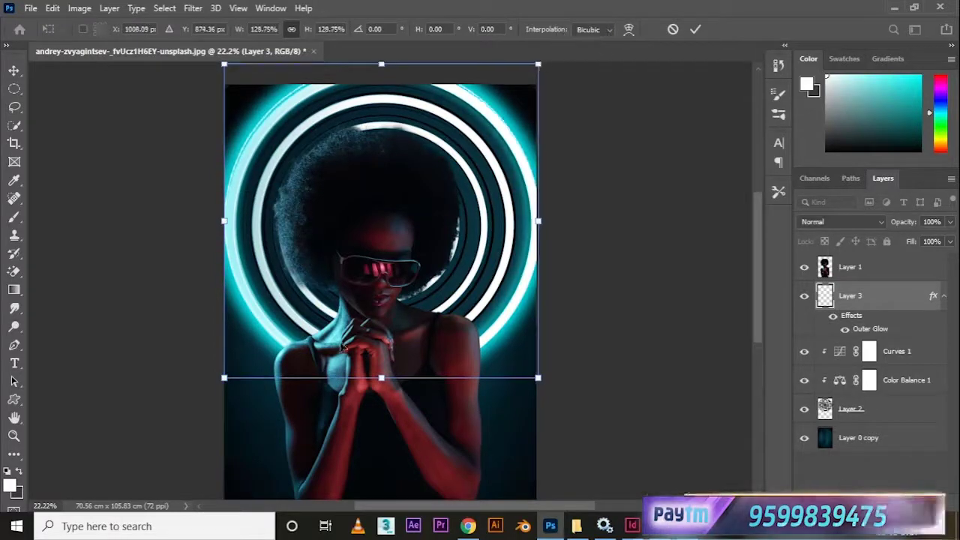
{"action": "mouse_move", "coordinate": [382, 378]}
{"action": "left_mouse_down"}
{"action": "mouse_move", "coordinate": [384, 388]}
{"action": "mouse_move", "coordinate": [381, 375]}
{"action": "left_mouse_up"}
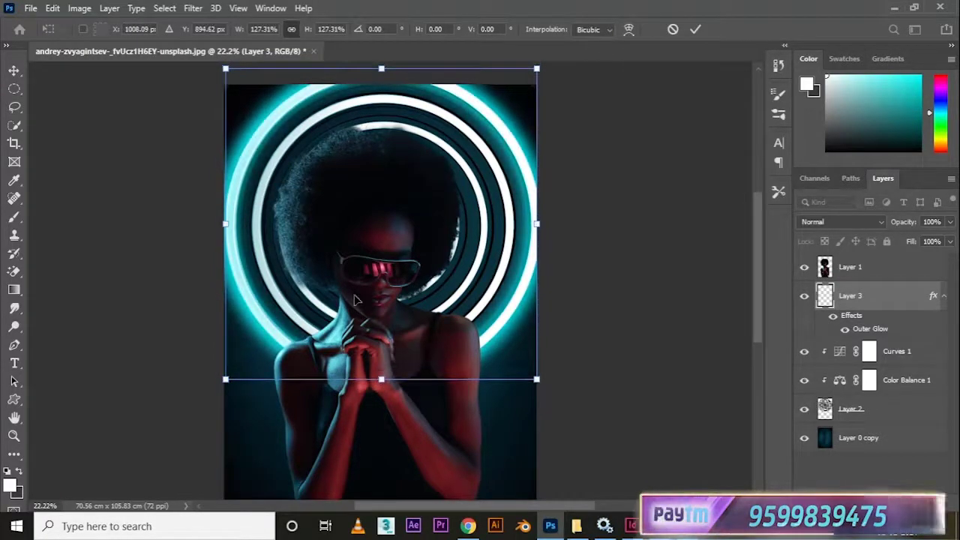
{"action": "key", "text": "Return"}
{"action": "scroll", "coordinate": [476, 334], "scroll_direction": "down", "scroll_amount": 1}
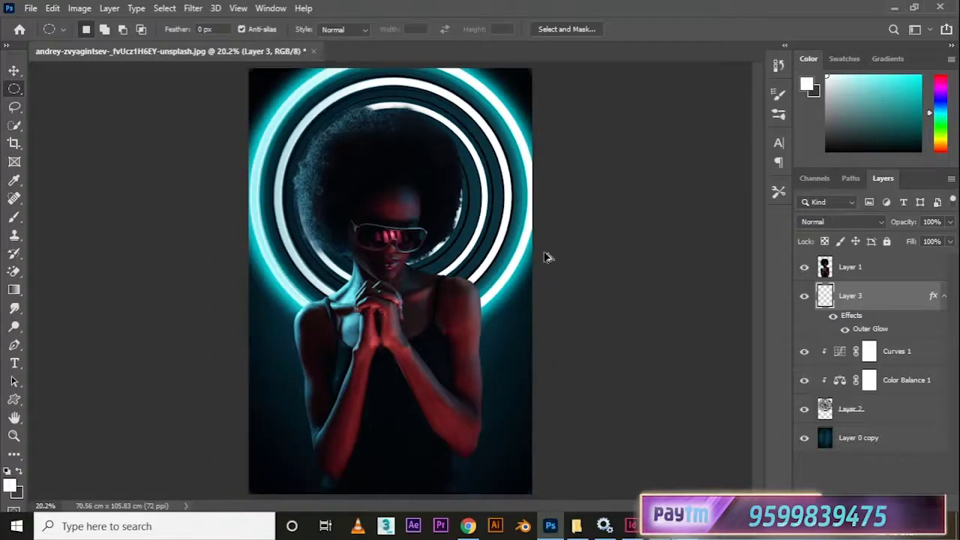
- Duplicate the glowing circle twice and scale the copies to fit the middle and inner rings behind her head
{"action": "key", "text": "ctrl+j"}
{"action": "key", "text": "ctrl+t"}
{"action": "left_click_drag", "start_coordinate": [532, 336], "coordinate": [482, 282]}
{"action": "key", "text": "Return"}
{"action": "key", "text": "ctrl+j"}
{"action": "key", "text": "ctrl+t"}
{"action": "key", "text": "Return"}
{"action": "key", "text": "m"}
{"action": "scroll", "coordinate": [397, 318], "scroll_direction": "down", "scroll_amount": 2}
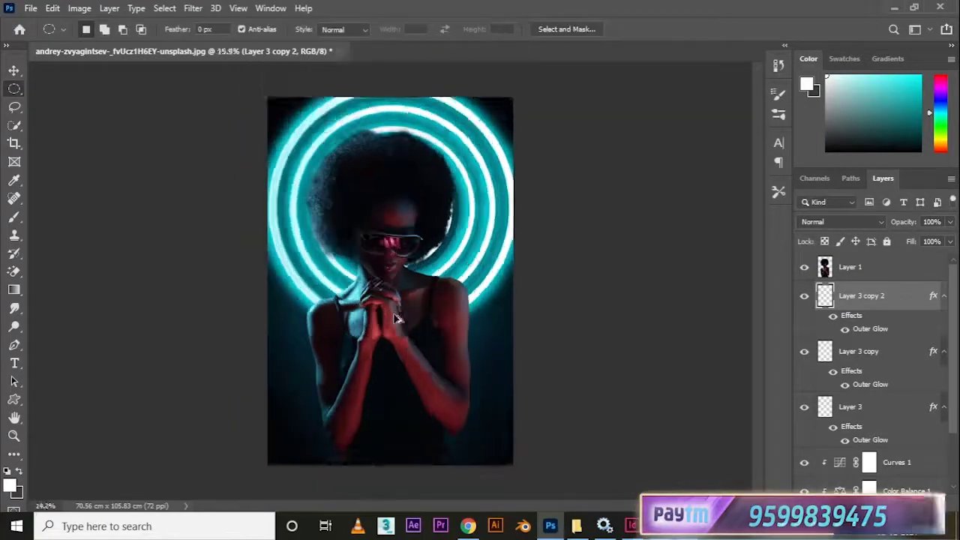
- Crop outward to extend the canvas above and beside the rings, to about 80.43 × 113.52 cm
{"action": "scroll", "coordinate": [398, 319], "scroll_direction": "up", "scroll_amount": 4}
{"action": "key", "text": "v"}
{"action": "scroll", "coordinate": [429, 297], "scroll_direction": "down", "scroll_amount": 2}
{"action": "key", "text": "c"}
{"action": "scroll", "coordinate": [522, 244], "scroll_direction": "down", "scroll_amount": 2}
{"action": "left_click_drag", "start_coordinate": [405, 95], "coordinate": [404, 77]}
{"action": "left_click_drag", "start_coordinate": [516, 315], "coordinate": [535, 296]}
{"action": "left_click", "coordinate": [735, 29]}
- Scale the background on Layer 0 copy to 114% so it fills the extended canvas
{"action": "key", "text": "alt+comma"}
{"action": "key", "text": "ctrl+t"}
{"action": "left_click_drag", "start_coordinate": [495, 351], "coordinate": [491, 354]}
{"action": "key", "text": "Return"}
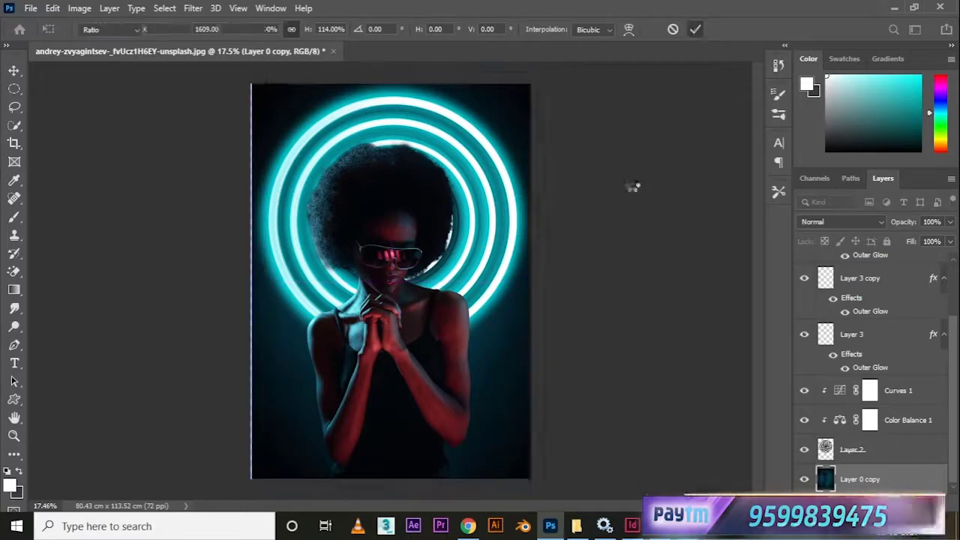
- Create a new layer clipped to the woman's cut-out and brush light cyan along the left edge of her hair
{"action": "key", "text": "v"}
{"action": "scroll", "coordinate": [424, 328], "scroll_direction": "up", "scroll_amount": 4}
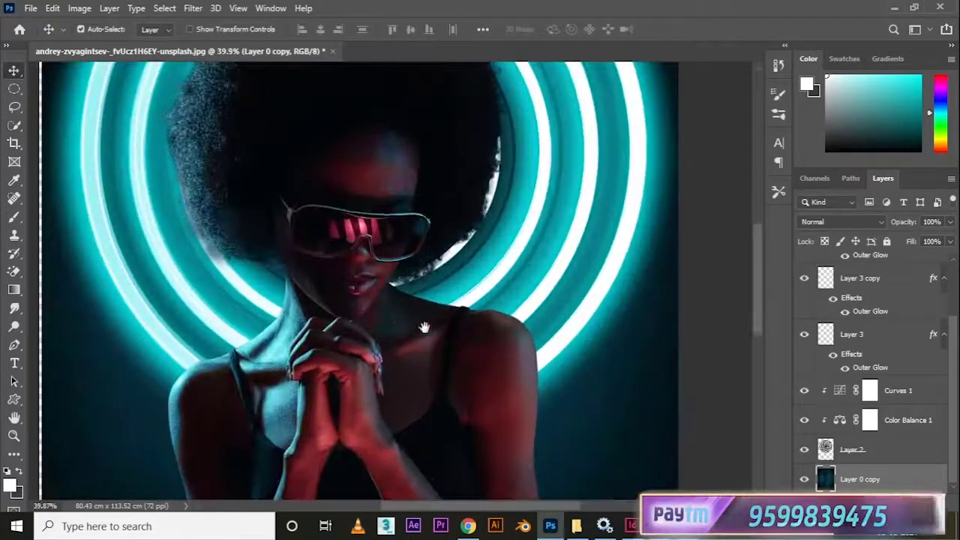
{"action": "left_click_drag", "start_coordinate": [424, 328], "coordinate": [461, 365]}
{"action": "scroll", "coordinate": [888, 403], "scroll_direction": "up", "scroll_amount": 3}
{"action": "key", "text": "ctrl+shift+alt+n"}
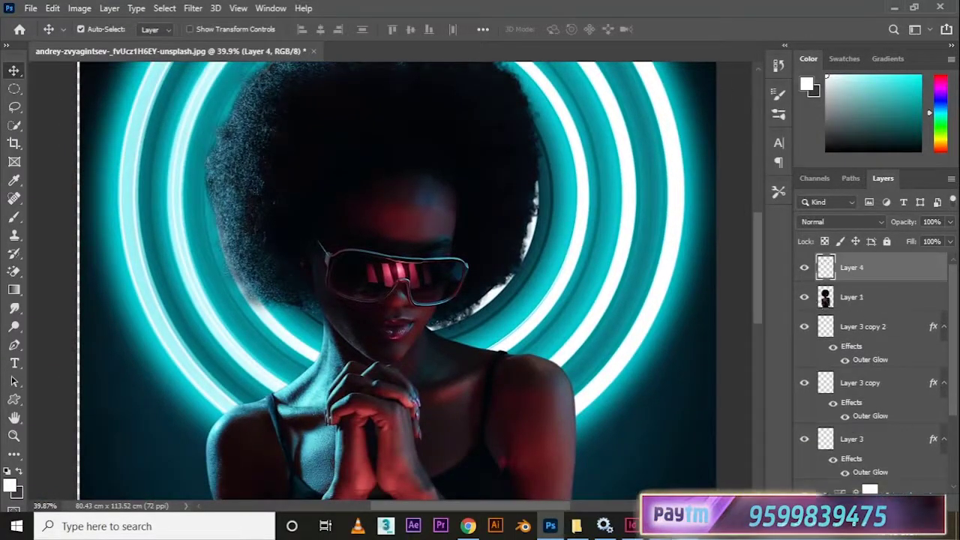
{"action": "key", "text": "ctrl+alt+g"}
{"action": "key", "text": "b"}
{"action": "left_click_drag", "start_coordinate": [225, 231], "coordinate": [258, 321]}
- Set Layer 4 to Linear Light and paint cyan rim light around the hair outline with a 200 px brush
{"action": "left_click", "coordinate": [850, 222]}
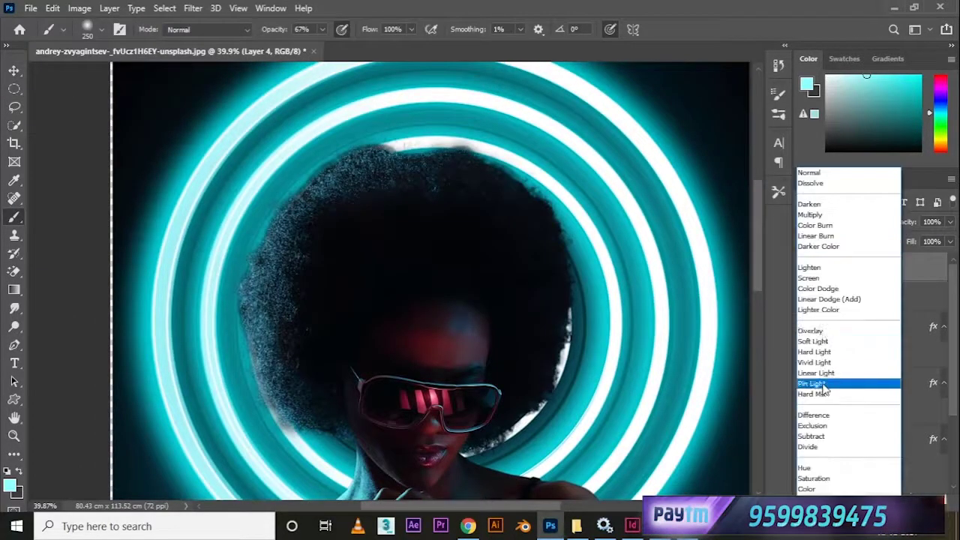
{"action": "left_click", "coordinate": [821, 383]}
{"action": "key", "text": "bracketright"}
{"action": "key", "text": "bracketright"}
{"action": "mouse_move", "coordinate": [222, 441]}
{"action": "left_mouse_down"}
{"action": "mouse_move", "coordinate": [205, 316]}
{"action": "mouse_move", "coordinate": [216, 239]}
{"action": "mouse_move", "coordinate": [291, 130]}
{"action": "mouse_move", "coordinate": [422, 116]}
{"action": "mouse_move", "coordinate": [545, 129]}
{"action": "mouse_move", "coordinate": [603, 204]}
{"action": "mouse_move", "coordinate": [612, 384]}
{"action": "mouse_move", "coordinate": [617, 324]}
{"action": "mouse_move", "coordinate": [569, 420]}
{"action": "mouse_move", "coordinate": [542, 434]}
{"action": "left_mouse_up"}
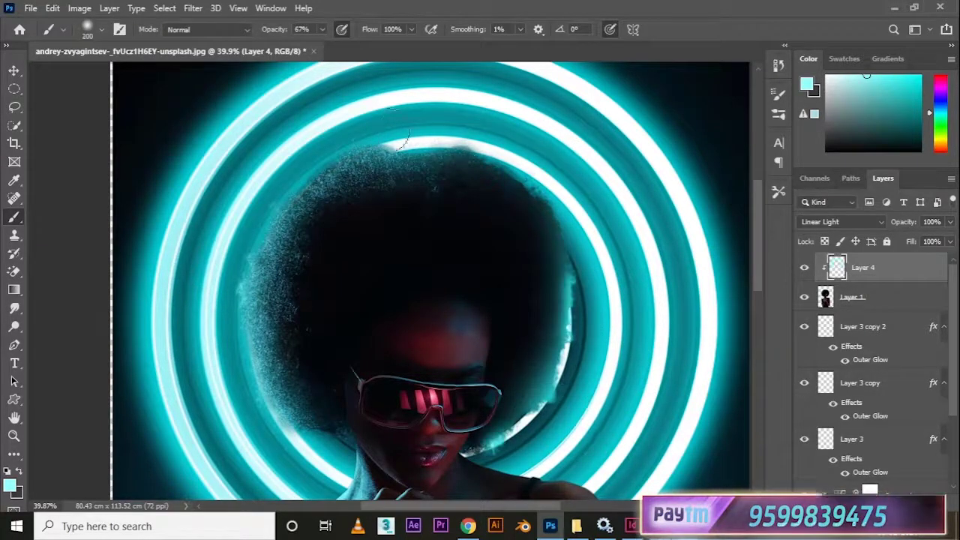
{"action": "mouse_move", "coordinate": [388, 130]}
{"action": "left_mouse_down"}
{"action": "mouse_move", "coordinate": [273, 176]}
{"action": "mouse_move", "coordinate": [223, 387]}
{"action": "mouse_move", "coordinate": [267, 426]}
{"action": "mouse_move", "coordinate": [302, 396]}
{"action": "mouse_move", "coordinate": [289, 420]}
{"action": "left_mouse_up"}
- Paint cyan light onto the left side of her hair and shoulder with a 400 px brush, and set Layer 4 to Color Dodge
{"action": "scroll", "coordinate": [300, 394], "scroll_direction": "down", "scroll_amount": 3}
{"action": "key", "text": "bracketright"}
{"action": "key", "text": "bracketright"}
{"action": "left_click_drag", "start_coordinate": [260, 341], "coordinate": [281, 213]}
{"action": "left_click_drag", "start_coordinate": [222, 350], "coordinate": [251, 304]}
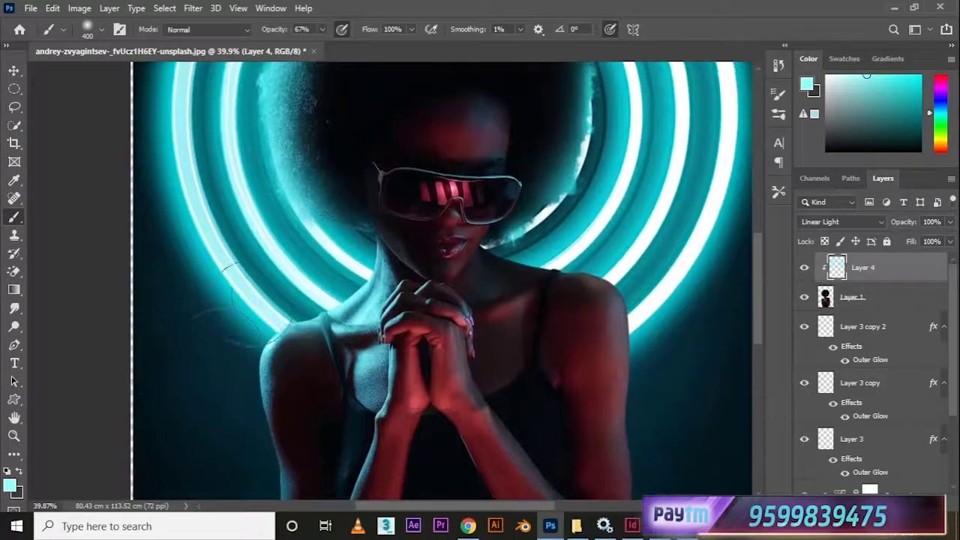
{"action": "left_click", "coordinate": [842, 221]}
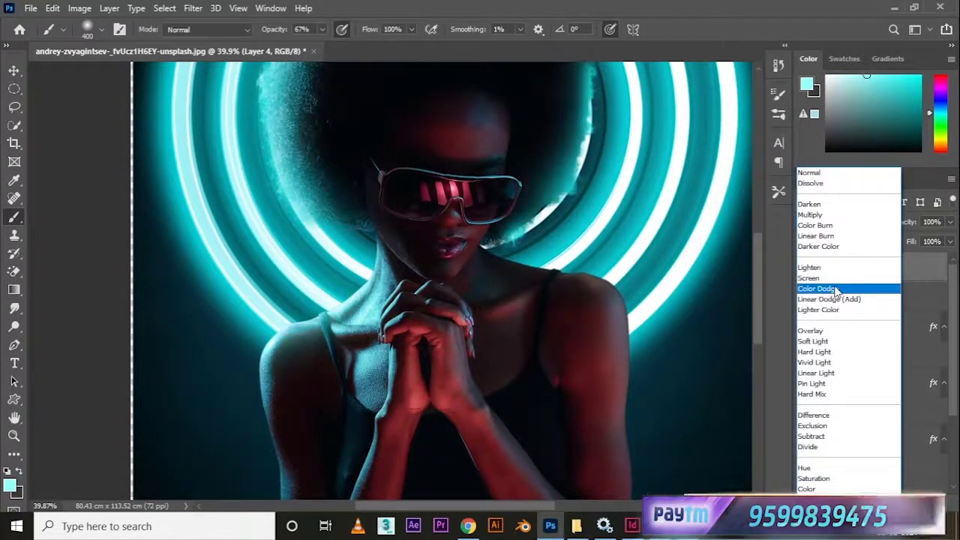
{"action": "left_click", "coordinate": [834, 290]}
- Erase the excess cyan glow from the inner left side of the hair with a 400 px eraser at 71% opacity
{"action": "scroll", "coordinate": [305, 321], "scroll_direction": "up", "scroll_amount": 5}
{"action": "key", "text": "e"}
{"action": "key", "text": "shift+e"}
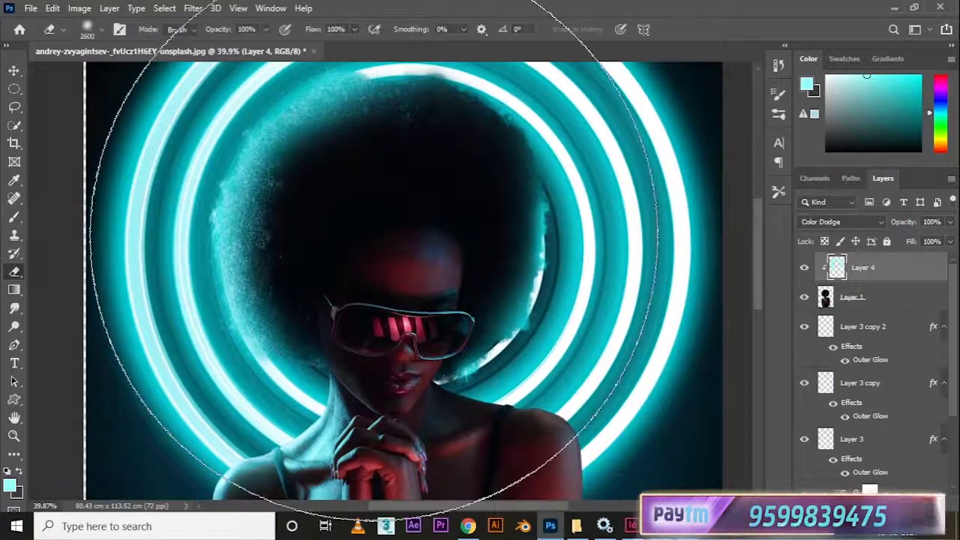
{"action": "key", "text": "bracketleft"}
{"action": "key", "text": "bracketleft"}
{"action": "key", "text": "bracketleft"}
{"action": "key", "text": "bracketleft"}
{"action": "key", "text": "bracketleft"}
{"action": "key", "text": "bracketleft"}
{"action": "key", "text": "bracketleft"}
{"action": "key", "text": "bracketleft"}
{"action": "key", "text": "bracketleft"}
{"action": "key", "text": "bracketleft"}
{"action": "key", "text": "bracketleft"}
{"action": "key", "text": "bracketleft"}
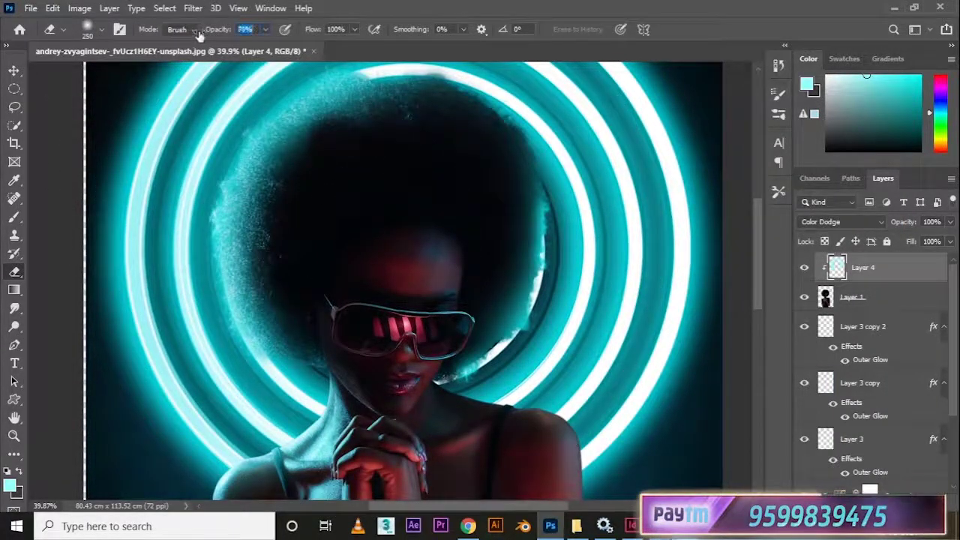
{"action": "type", "text": "71"}
{"action": "key", "text": "Return"}
{"action": "key", "text": "bracketright"}
{"action": "key", "text": "bracketright"}
{"action": "mouse_move", "coordinate": [390, 105]}
{"action": "left_mouse_down"}
{"action": "mouse_move", "coordinate": [342, 167]}
{"action": "mouse_move", "coordinate": [300, 241]}
{"action": "mouse_move", "coordinate": [291, 225]}
{"action": "mouse_move", "coordinate": [294, 251]}
{"action": "mouse_move", "coordinate": [280, 240]}
{"action": "mouse_move", "coordinate": [316, 305]}
{"action": "left_mouse_up"}
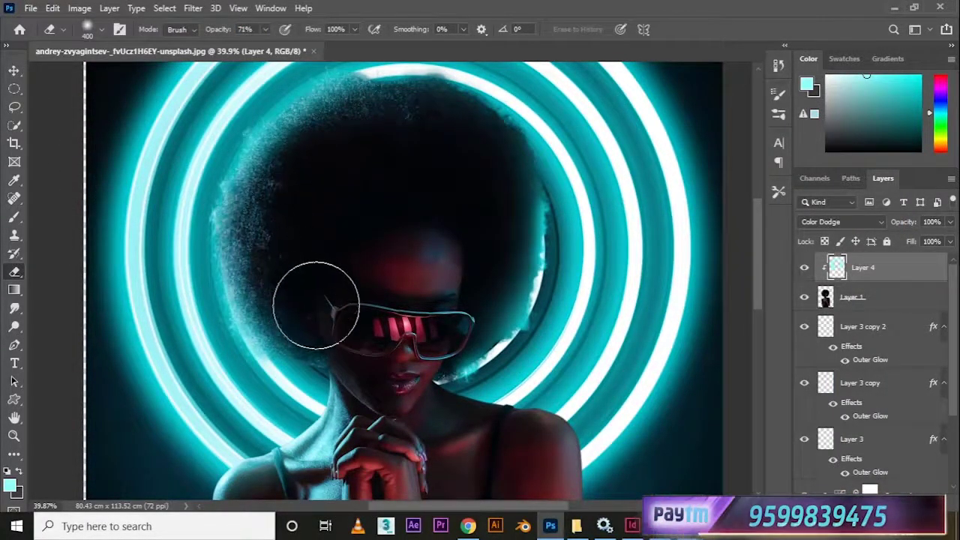
- Erase excess glow inside the right side of the hair with a 200 px eraser, and brush cyan along its outer edge
{"action": "key", "text": "b"}
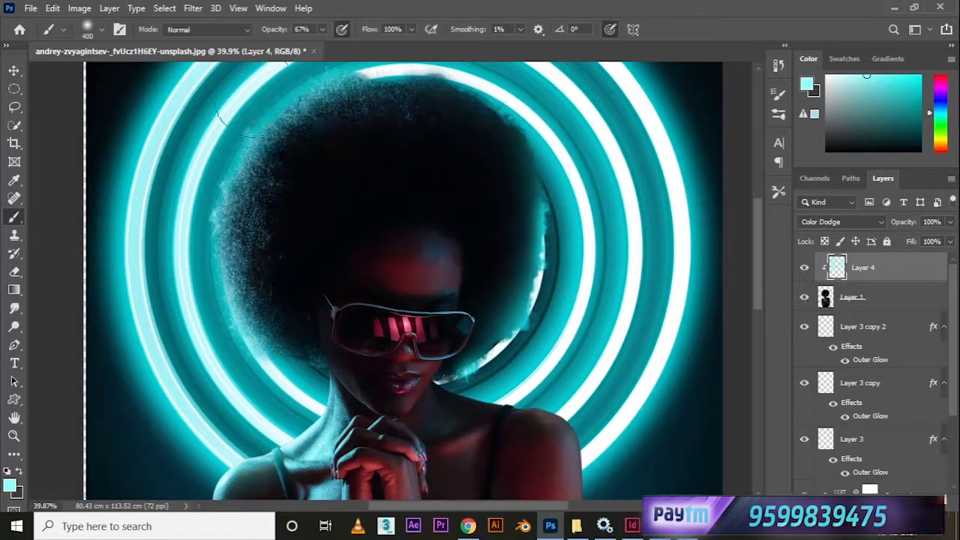
{"action": "scroll", "coordinate": [172, 248], "scroll_direction": "down", "scroll_amount": 3}
{"action": "scroll", "coordinate": [203, 307], "scroll_direction": "right", "scroll_amount": 2}
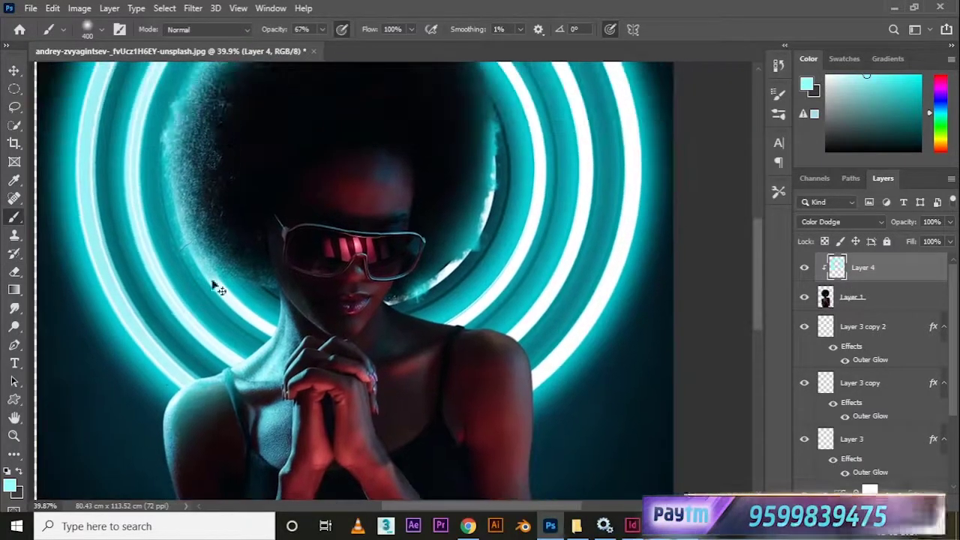
{"action": "scroll", "coordinate": [217, 285], "scroll_direction": "up", "scroll_amount": 2}
{"action": "scroll", "coordinate": [218, 285], "scroll_direction": "right", "scroll_amount": 1}
{"action": "key", "text": "e"}
{"action": "key", "text": "bracketleft"}
{"action": "key", "text": "bracketleft"}
{"action": "key", "text": "bracketleft"}
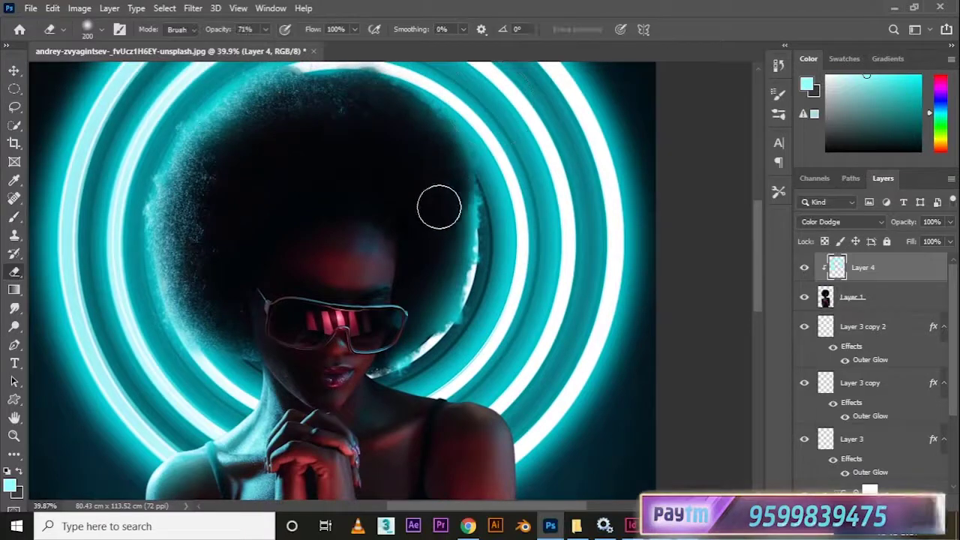
{"action": "left_click_drag", "start_coordinate": [439, 207], "coordinate": [414, 305]}
{"action": "mouse_move", "coordinate": [452, 237]}
{"action": "left_mouse_down"}
{"action": "mouse_move", "coordinate": [450, 207]}
{"action": "mouse_move", "coordinate": [437, 291]}
{"action": "mouse_move", "coordinate": [410, 315]}
{"action": "left_mouse_up"}
{"action": "key", "text": "b"}
{"action": "left_click_drag", "start_coordinate": [477, 130], "coordinate": [471, 197]}
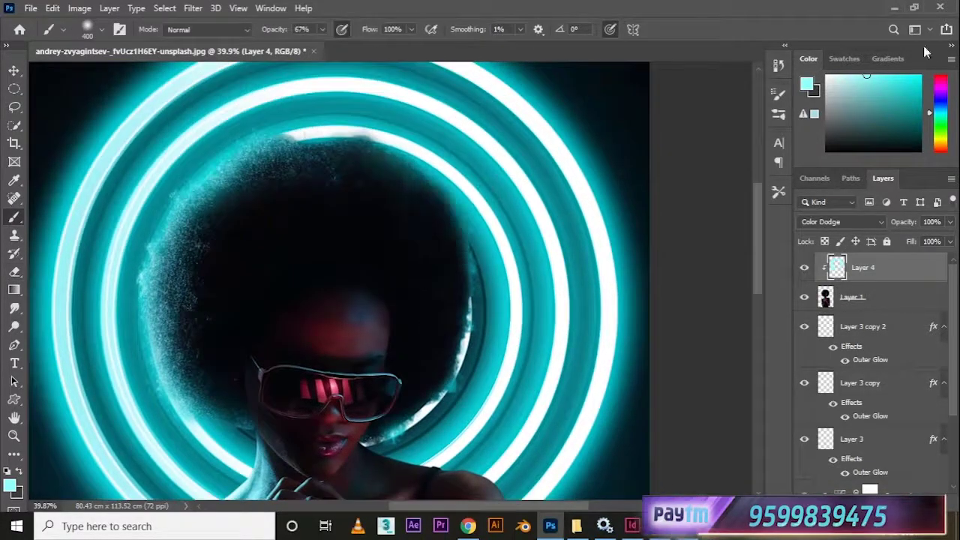
- Brush pale cyan light onto the neck and shoulder strap on Layer 4 using an 80 px brush at 53% opacity
{"action": "scroll", "coordinate": [459, 146], "scroll_direction": "down", "scroll_amount": 4}
{"action": "scroll", "coordinate": [420, 300], "scroll_direction": "up", "scroll_amount": 3}
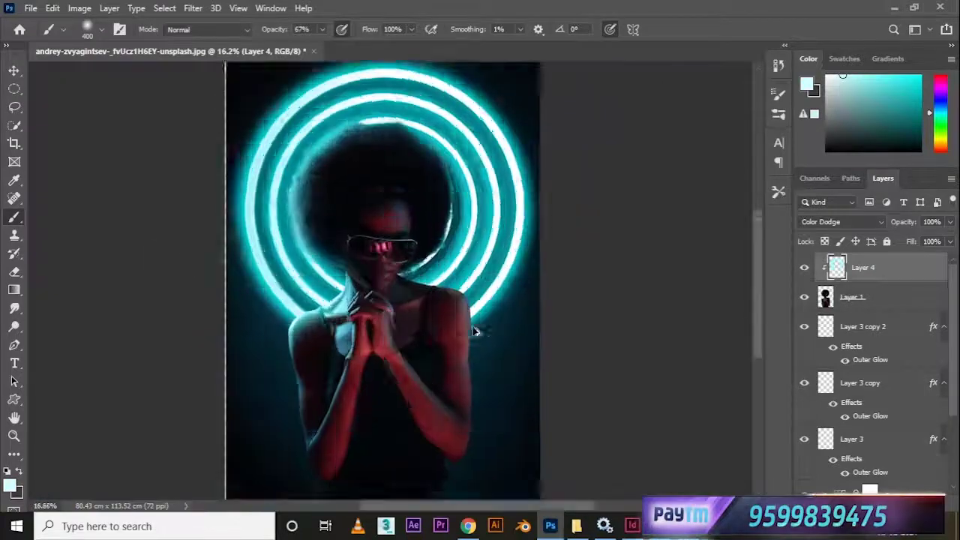
{"action": "key", "text": "e"}
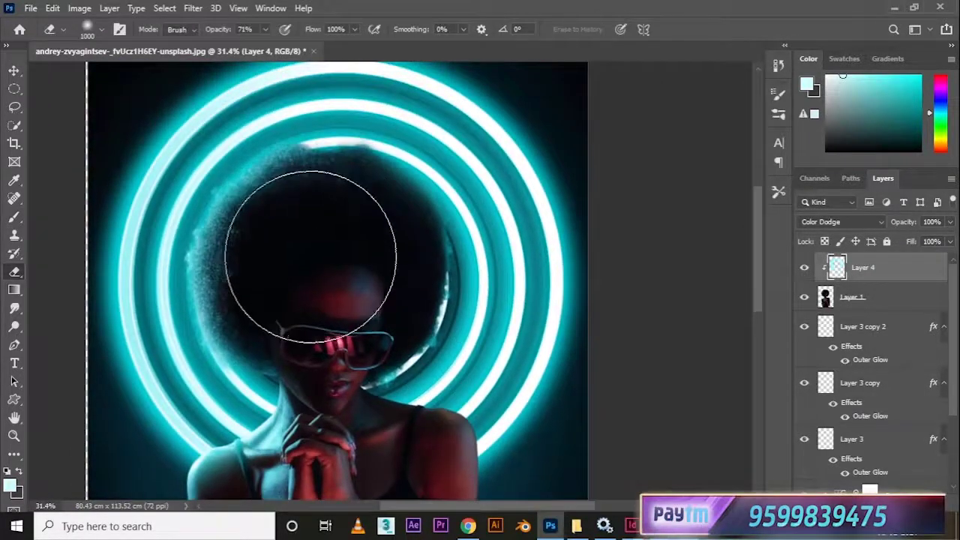
{"action": "key", "text": "b"}
{"action": "scroll", "coordinate": [402, 289], "scroll_direction": "up", "scroll_amount": 5}
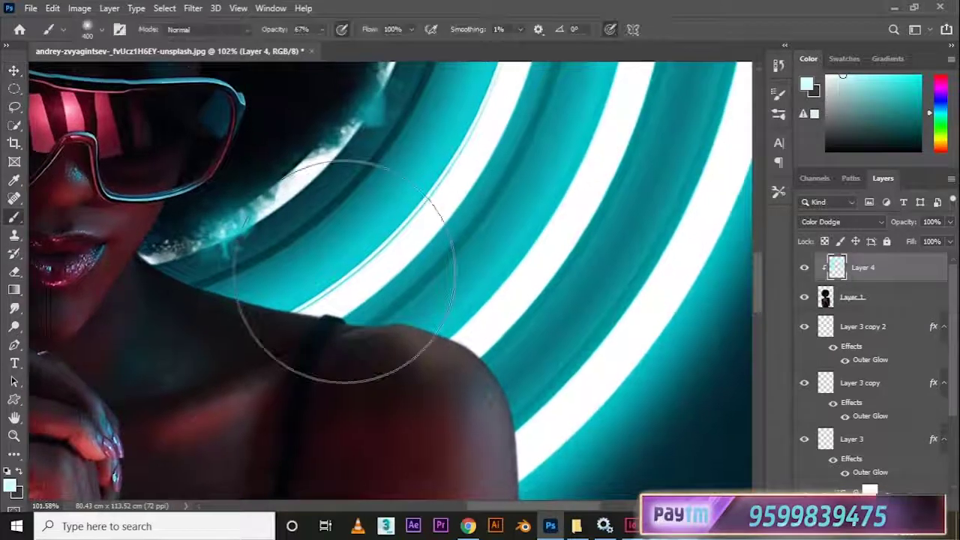
{"action": "key", "text": "bracketleft"}
{"action": "key", "text": "bracketleft"}
{"action": "key", "text": "bracketleft"}
{"action": "key", "text": "bracketleft"}
{"action": "key", "text": "bracketleft"}
{"action": "key", "text": "bracketleft"}
{"action": "key", "text": "bracketleft"}
{"action": "key", "text": "bracketleft"}
{"action": "key", "text": "bracketleft"}
{"action": "key", "text": "bracketleft"}
{"action": "key", "text": "bracketleft"}
{"action": "key", "text": "bracketleft"}
{"action": "key", "text": "bracketleft"}
{"action": "key", "text": "bracketleft"}
{"action": "key", "text": "bracketleft"}
{"action": "left_click_drag", "start_coordinate": [169, 278], "coordinate": [301, 316]}
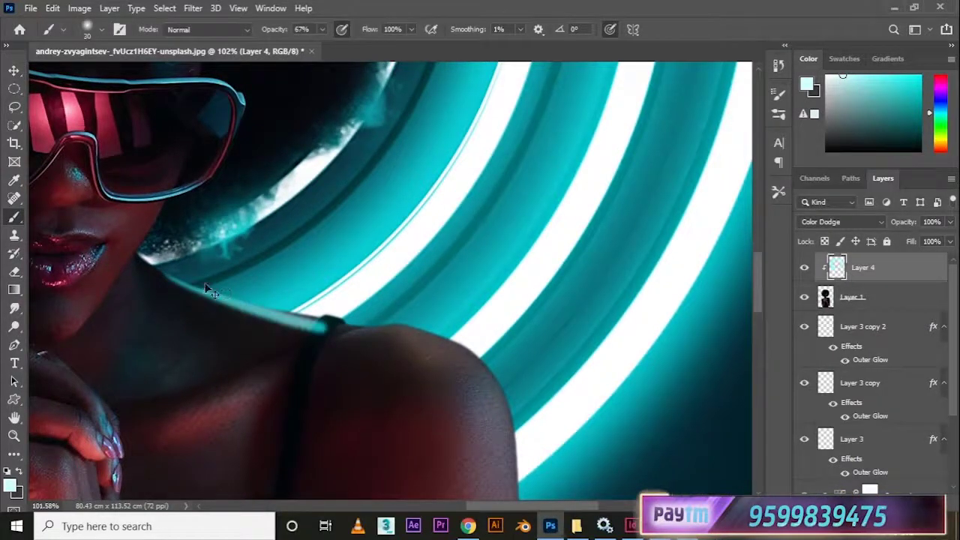
{"action": "key", "text": "ctrl+z"}
{"action": "left_click_drag", "start_coordinate": [279, 31], "coordinate": [268, 33]}
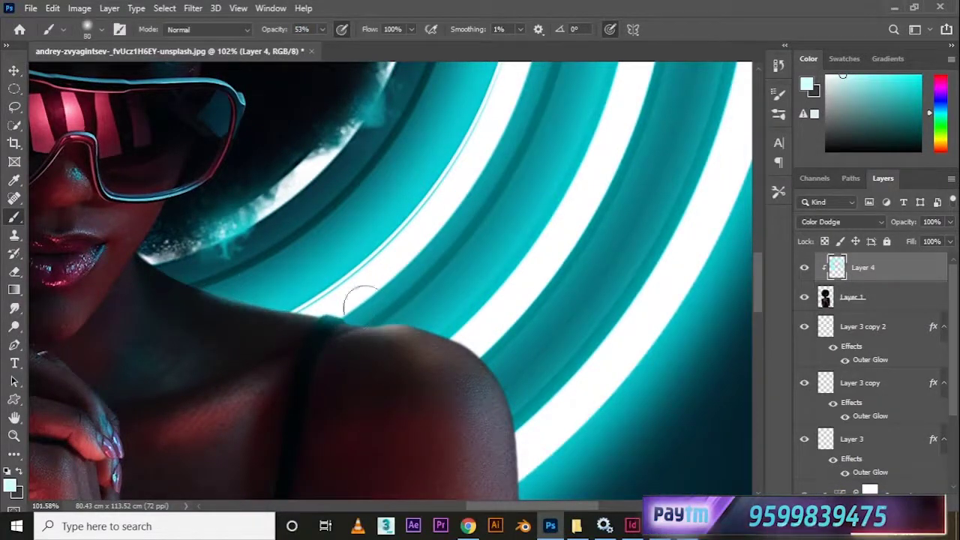
- Paint pale cyan rim light along the outer edge of her right-hand shoulder with a 125 px brush
{"action": "scroll", "coordinate": [495, 420], "scroll_direction": "down", "scroll_amount": 3}
{"action": "key", "text": "bracketright"}
{"action": "key", "text": "bracketright"}
{"action": "key", "text": "bracketright"}
{"action": "scroll", "coordinate": [510, 443], "scroll_direction": "down", "scroll_amount": 4}
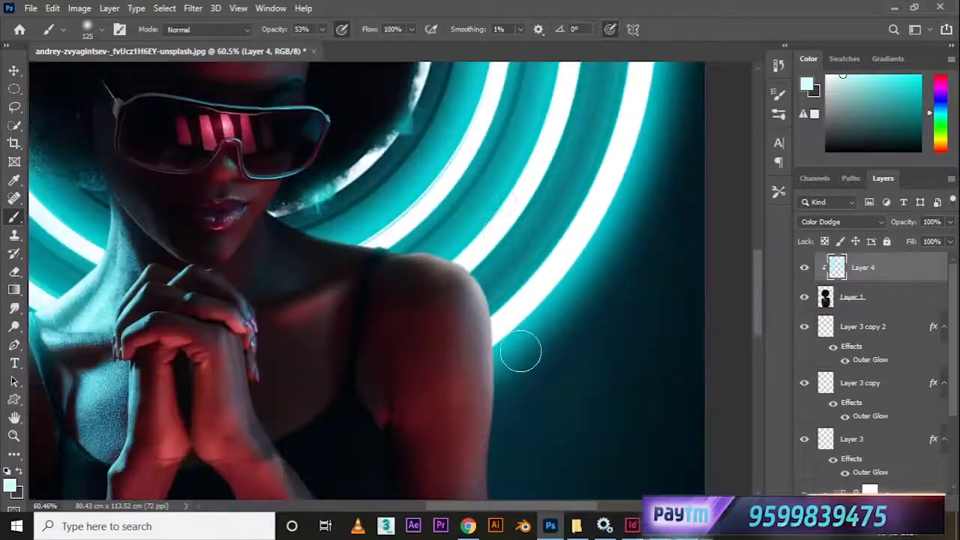
{"action": "mouse_move", "coordinate": [521, 351]}
{"action": "left_mouse_down"}
{"action": "mouse_move", "coordinate": [477, 205]}
{"action": "mouse_move", "coordinate": [521, 291]}
{"action": "mouse_move", "coordinate": [517, 375]}
{"action": "mouse_move", "coordinate": [510, 328]}
{"action": "left_mouse_up"}
{"action": "scroll", "coordinate": [443, 233], "scroll_direction": "down", "scroll_amount": 3}
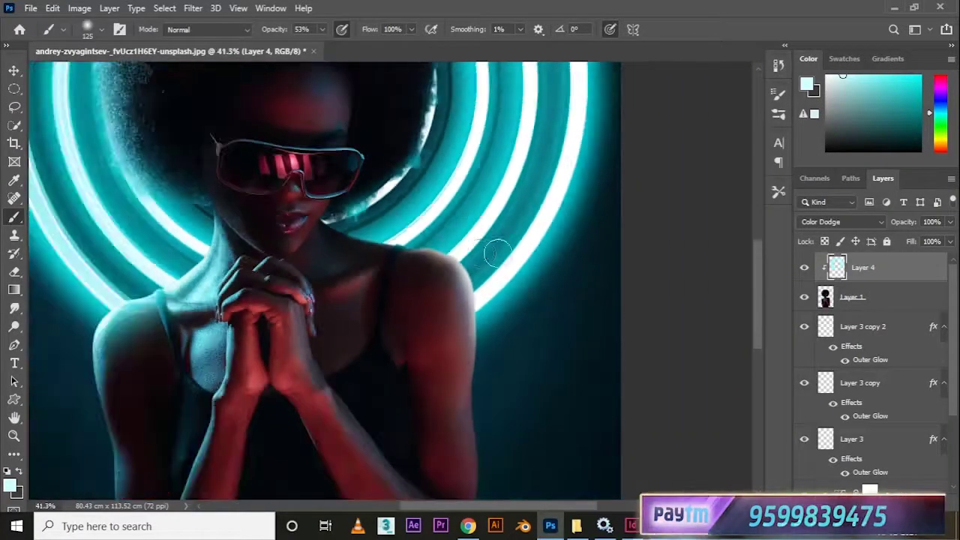
- Pick a saturated cyan and tint the edge between the neck and shoulder with a 90 px brush
{"action": "key", "text": "bracketleft"}
{"action": "key", "text": "bracketleft"}
{"action": "left_click", "coordinate": [912, 77]}
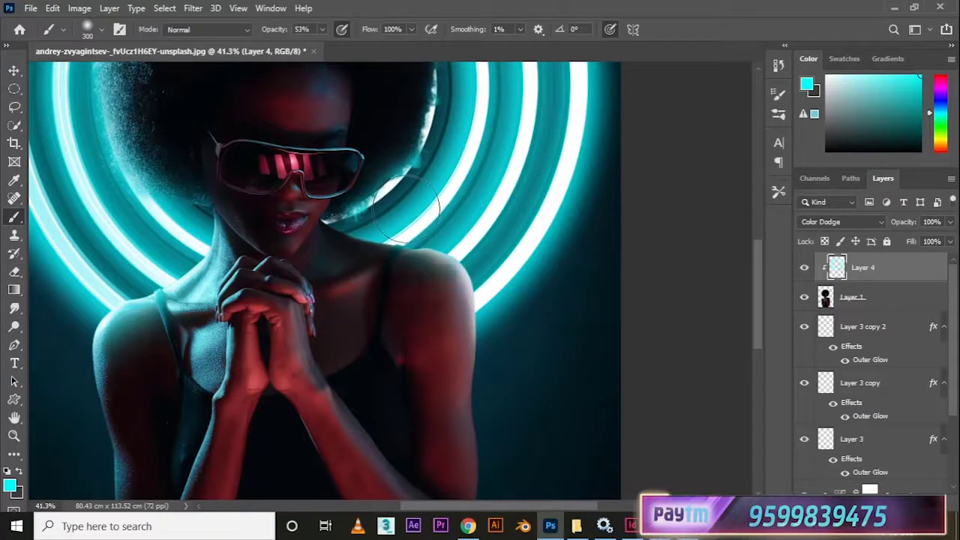
{"action": "key", "text": "bracketleft"}
{"action": "key", "text": "bracketleft"}
{"action": "key", "text": "bracketleft"}
{"action": "key", "text": "bracketleft"}
{"action": "key", "text": "bracketleft"}
{"action": "key", "text": "bracketleft"}
{"action": "key", "text": "bracketleft"}
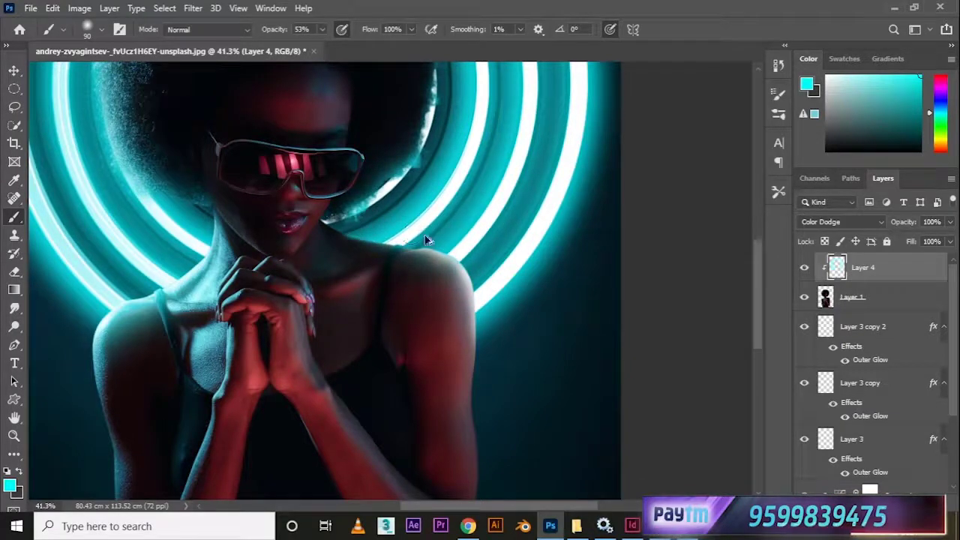
{"action": "scroll", "coordinate": [425, 240], "scroll_direction": "down", "scroll_amount": 2}
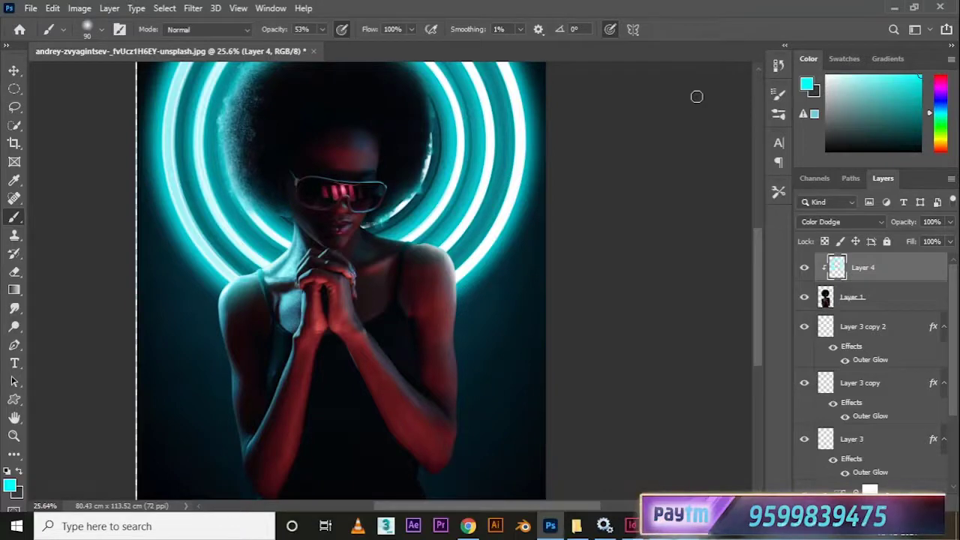
- Create a new layer above Layer 4 and set its blend mode to Normal
{"action": "scroll", "coordinate": [347, 222], "scroll_direction": "up", "scroll_amount": 3}
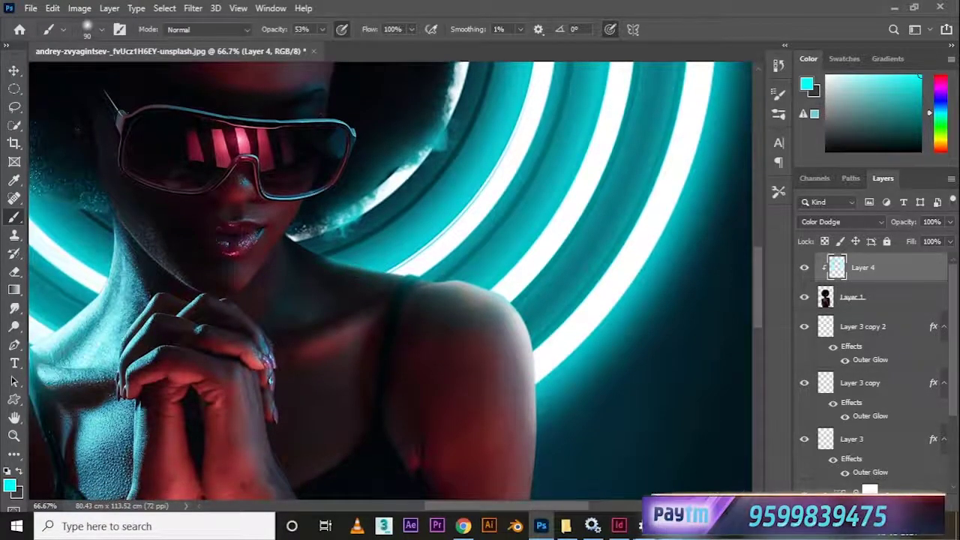
{"action": "key", "text": "ctrl+plus"}
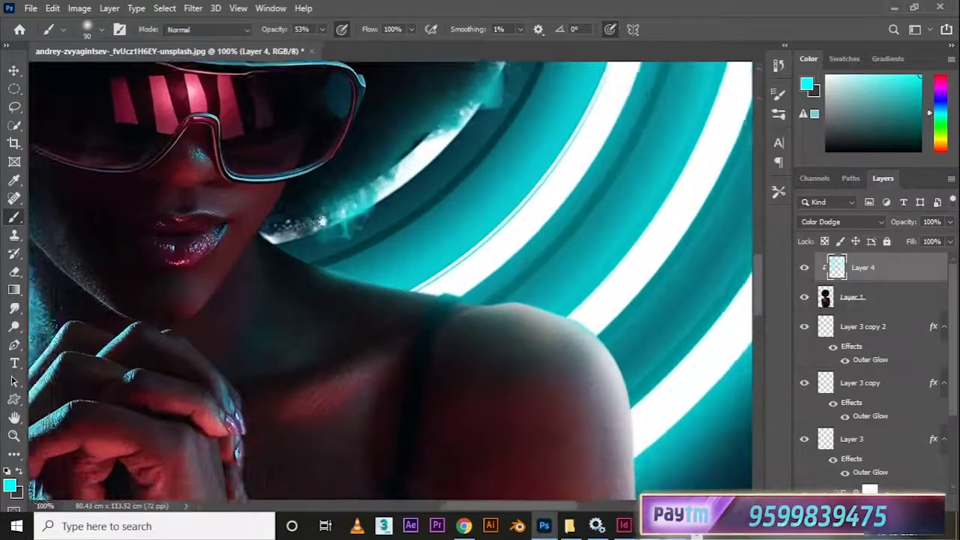
{"action": "mouse_move", "coordinate": [338, 264]}
{"action": "left_mouse_down"}
{"action": "mouse_move", "coordinate": [313, 315]}
{"action": "mouse_move", "coordinate": [337, 298]}
{"action": "left_mouse_up"}
{"action": "key", "text": "ctrl+shift+alt+n"}
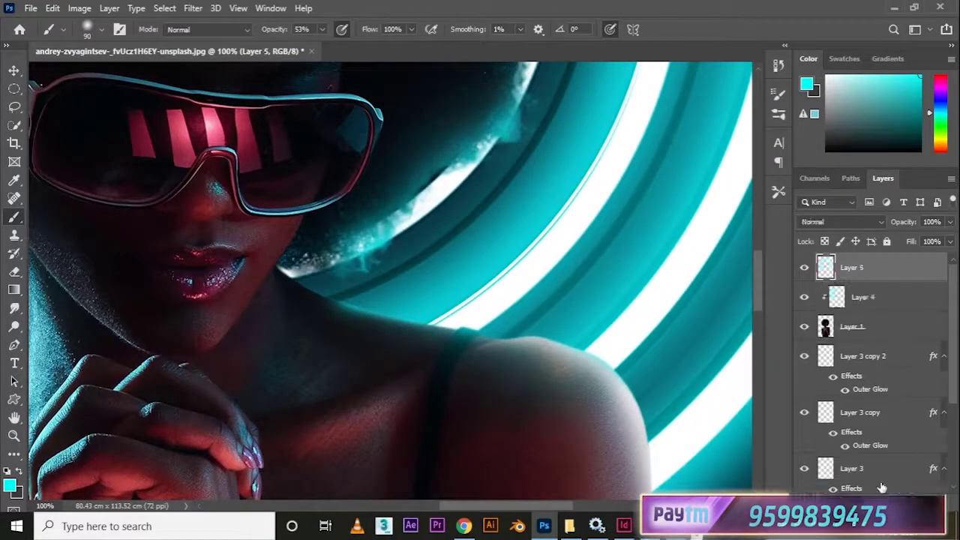
{"action": "left_click", "coordinate": [847, 222]}
{"action": "left_click", "coordinate": [814, 278]}
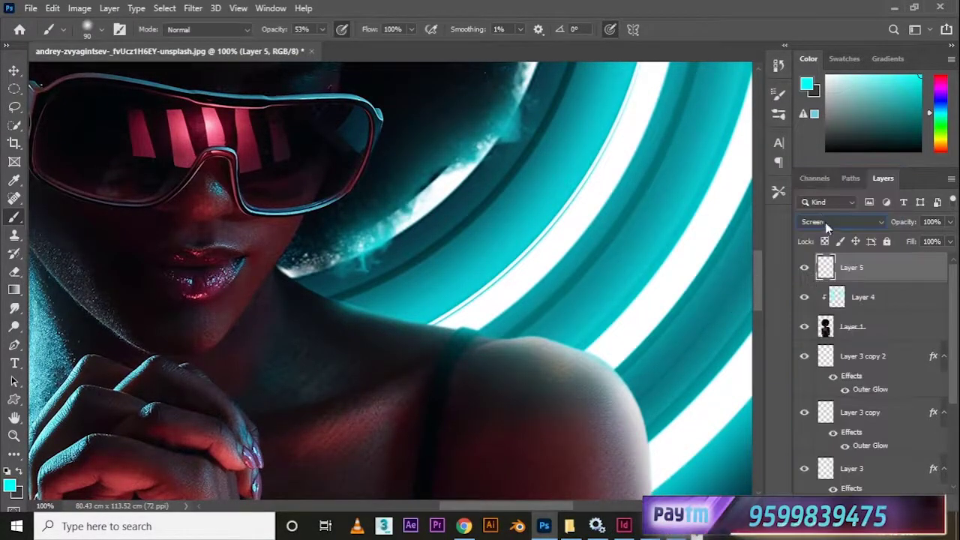
{"action": "left_click", "coordinate": [827, 223]}
{"action": "left_click", "coordinate": [818, 173]}
- Paint a thin cyan highlight along the edge from the neck to the shoulder strap with a 9 px brush
{"action": "left_click_drag", "start_coordinate": [655, 208], "coordinate": [668, 196]}
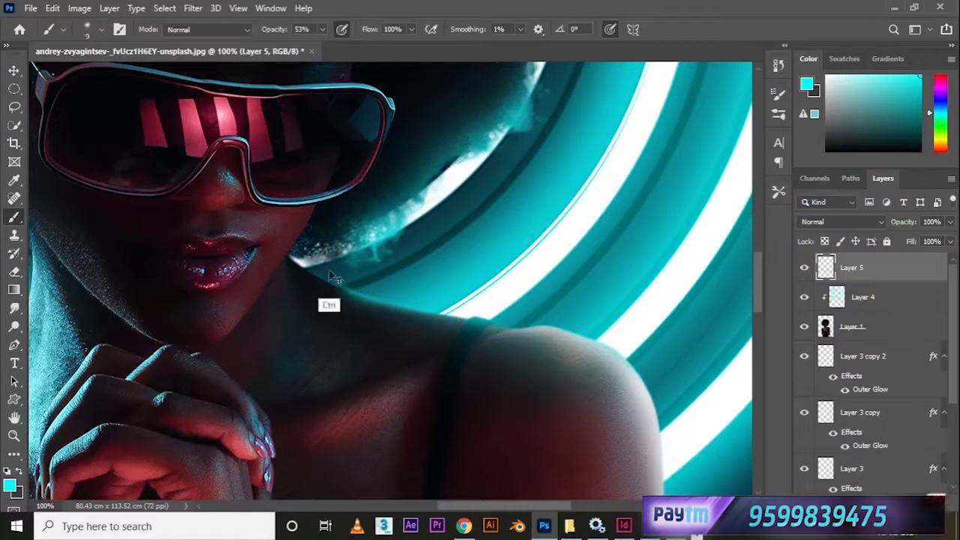
{"action": "left_click_drag", "start_coordinate": [330, 272], "coordinate": [324, 264]}
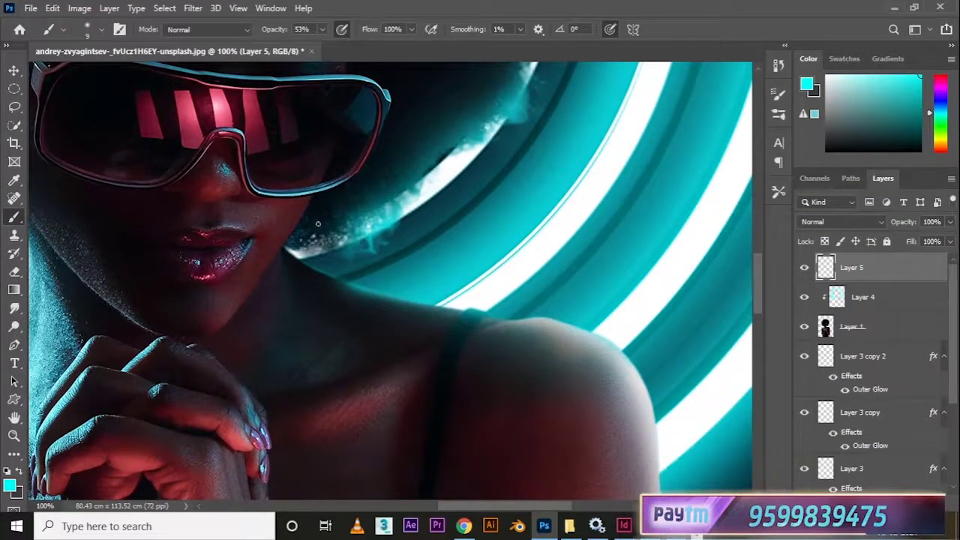
{"action": "key", "text": "r"}
{"action": "mouse_move", "coordinate": [316, 109]}
{"action": "left_mouse_down"}
{"action": "mouse_move", "coordinate": [279, 360]}
{"action": "mouse_move", "coordinate": [353, 407]}
{"action": "mouse_move", "coordinate": [371, 295]}
{"action": "left_mouse_up"}
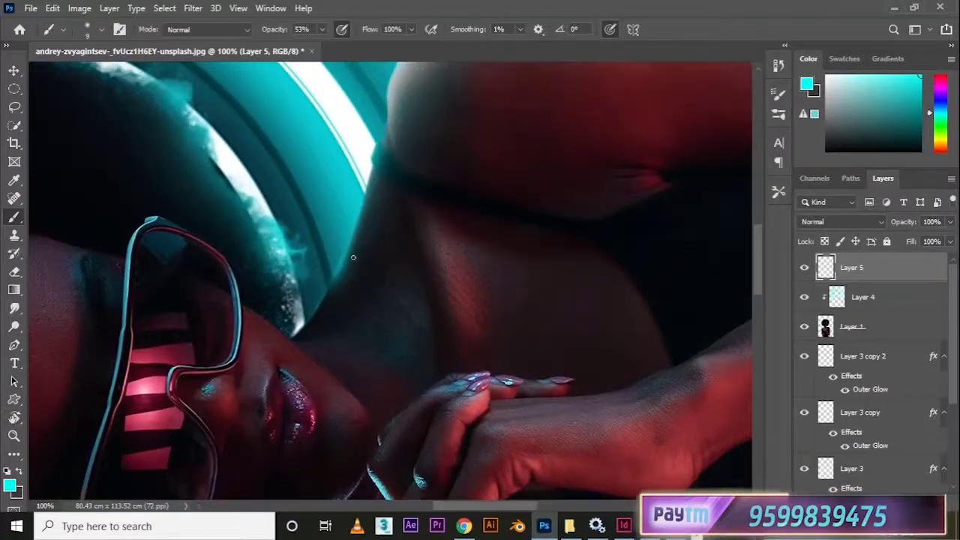
{"action": "key", "text": "r"}
{"action": "mouse_move", "coordinate": [369, 227]}
{"action": "left_mouse_down"}
{"action": "mouse_move", "coordinate": [338, 240]}
{"action": "mouse_move", "coordinate": [387, 215]}
{"action": "left_mouse_up"}
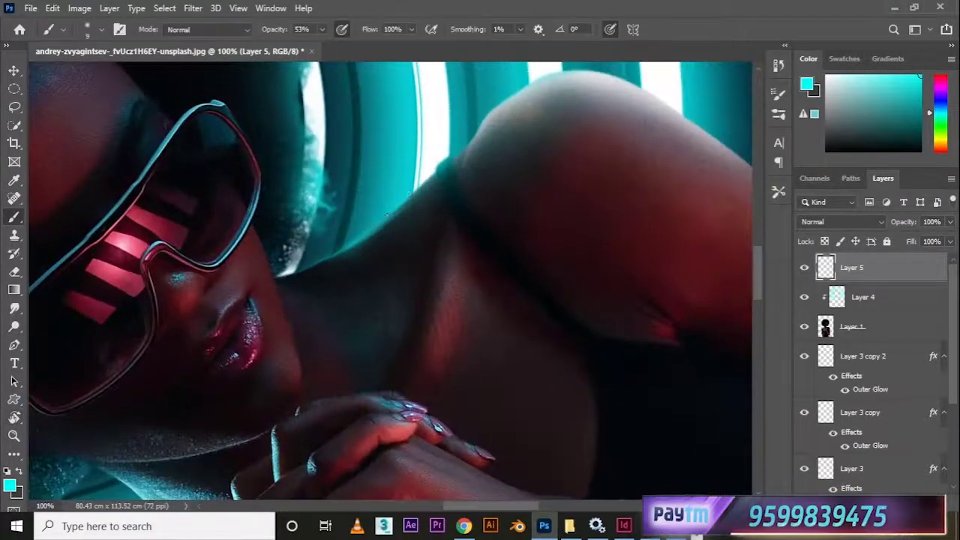
- Paint a thin white highlight along the edge from the neck to the shoulder strap with the 9 px brush
{"action": "key", "text": "d"}
{"action": "key", "text": "x"}
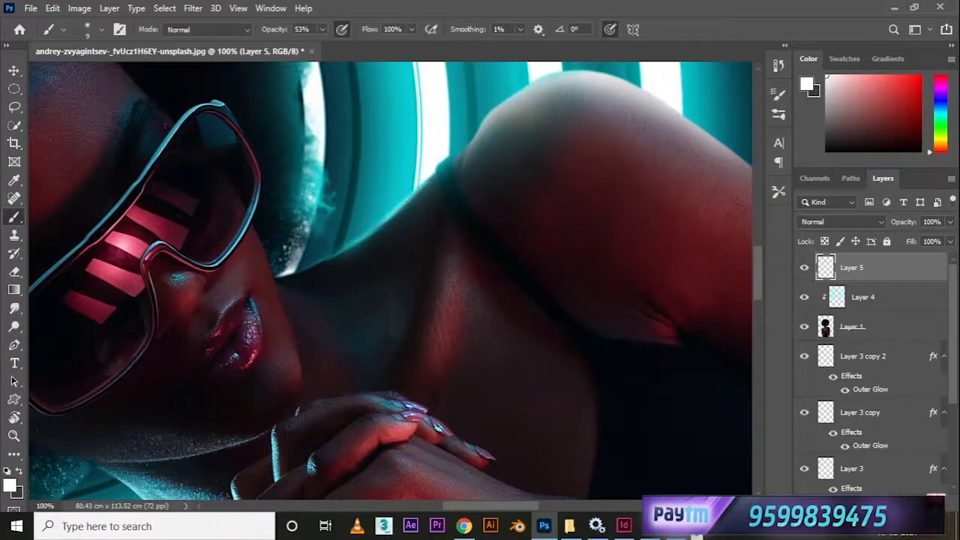
{"action": "key", "text": "r"}
{"action": "left_click_drag", "start_coordinate": [410, 229], "coordinate": [384, 245]}
- Paint a pale highlight over the top of the shoulder strap using sampled cyan and white with a 15 px brush
{"action": "left_click", "coordinate": [583, 244], "text": "alt"}
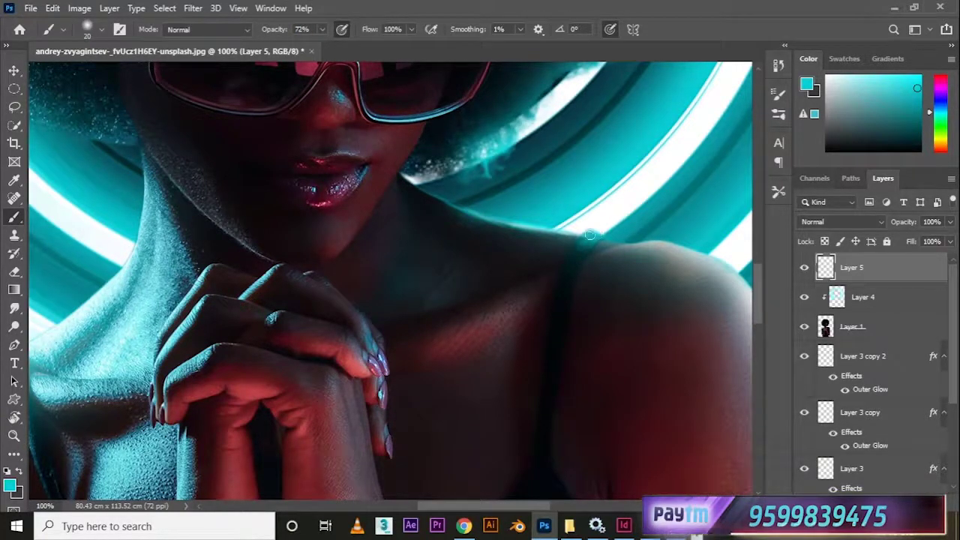
{"action": "left_click", "coordinate": [611, 220], "text": "alt"}
{"action": "key", "text": "bracketleft"}
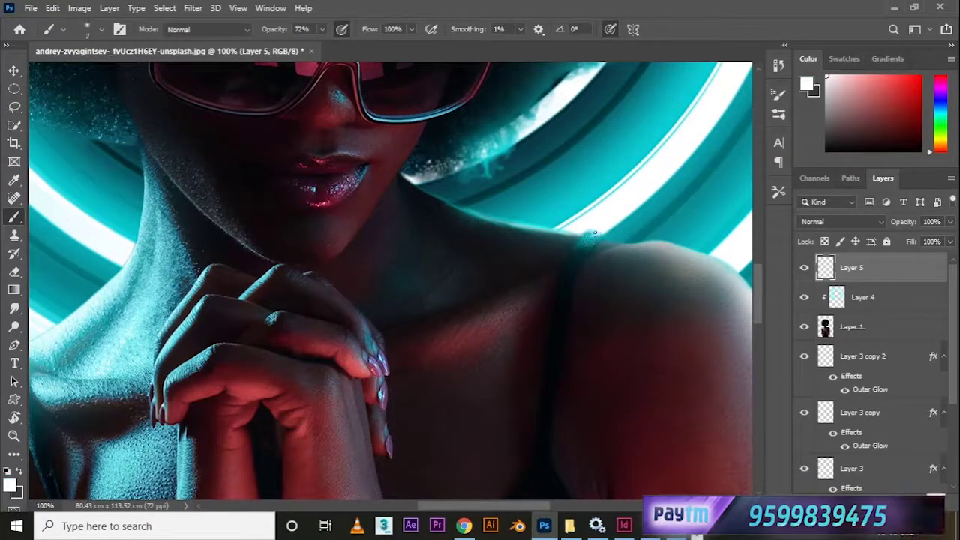
{"action": "key", "text": "bracketright"}
{"action": "key", "text": "bracketright"}
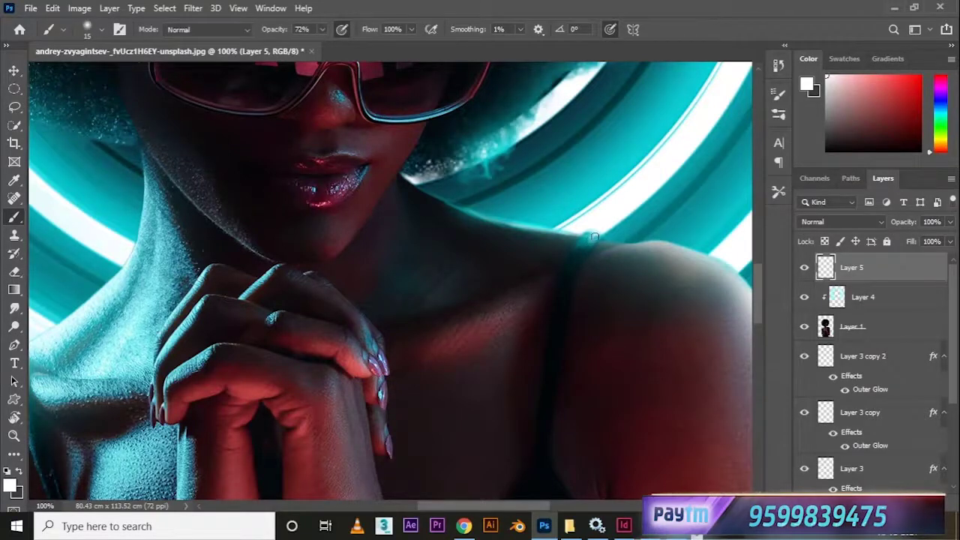
{"action": "scroll", "coordinate": [585, 229], "scroll_direction": "down", "scroll_amount": 2}
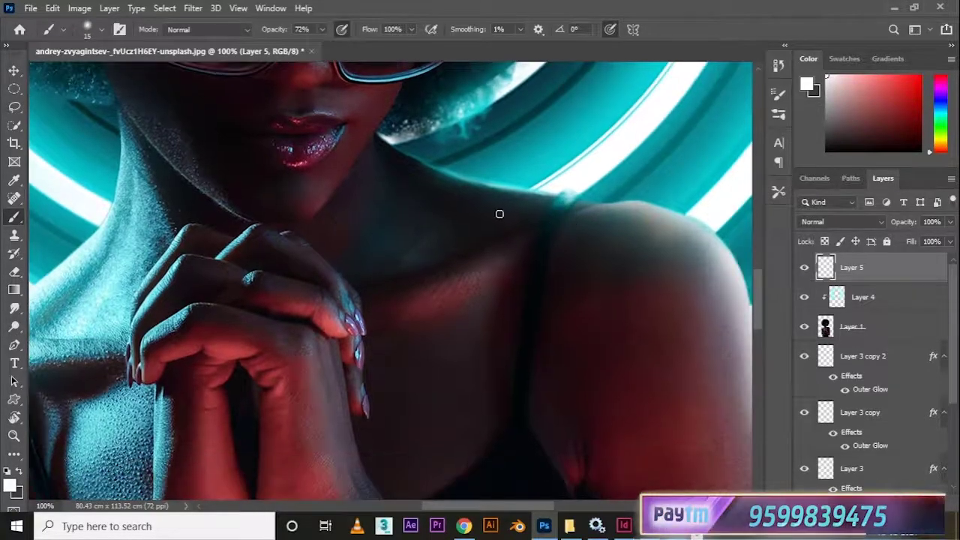
{"action": "scroll", "coordinate": [506, 206], "scroll_direction": "right", "scroll_amount": 2}
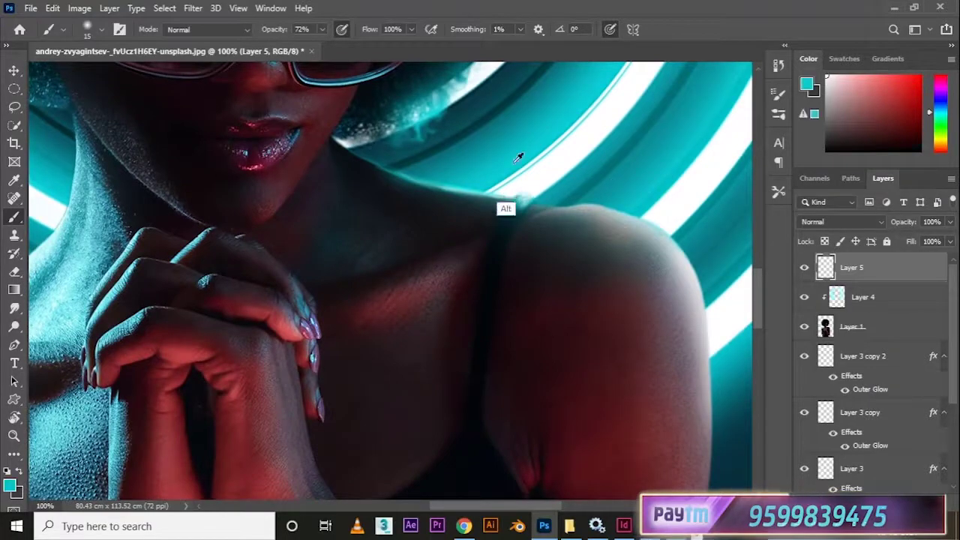
- Paint sampled cyan and white rim light along the shoulder's outer edge beyond the strap, with brush sizes of 9 to 20 px
{"action": "left_click", "coordinate": [514, 162], "text": "alt"}
{"action": "key", "text": "r"}
{"action": "left_click_drag", "start_coordinate": [418, 264], "coordinate": [398, 219]}
{"action": "key", "text": "space"}
{"action": "left_click_drag", "start_coordinate": [476, 150], "coordinate": [425, 305]}
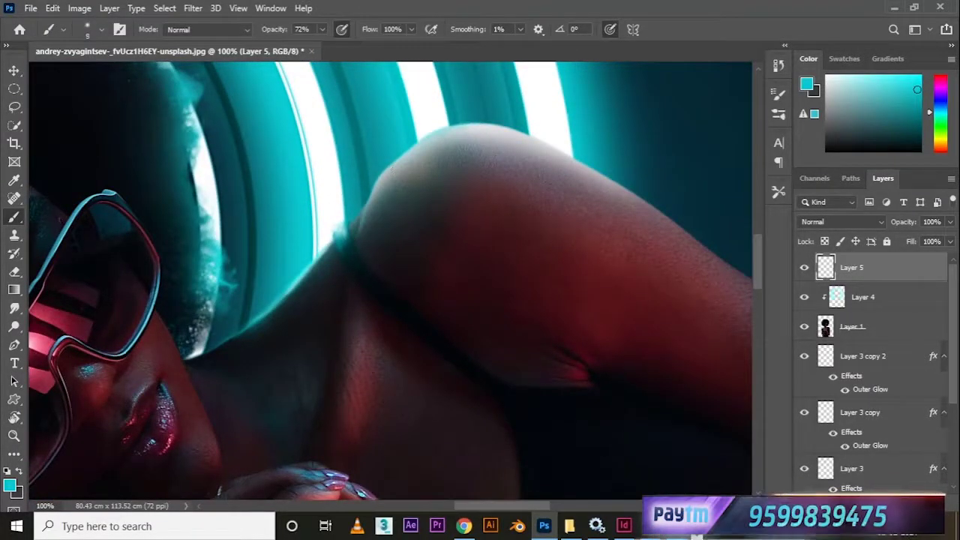
{"action": "left_click", "coordinate": [516, 97], "text": "alt"}
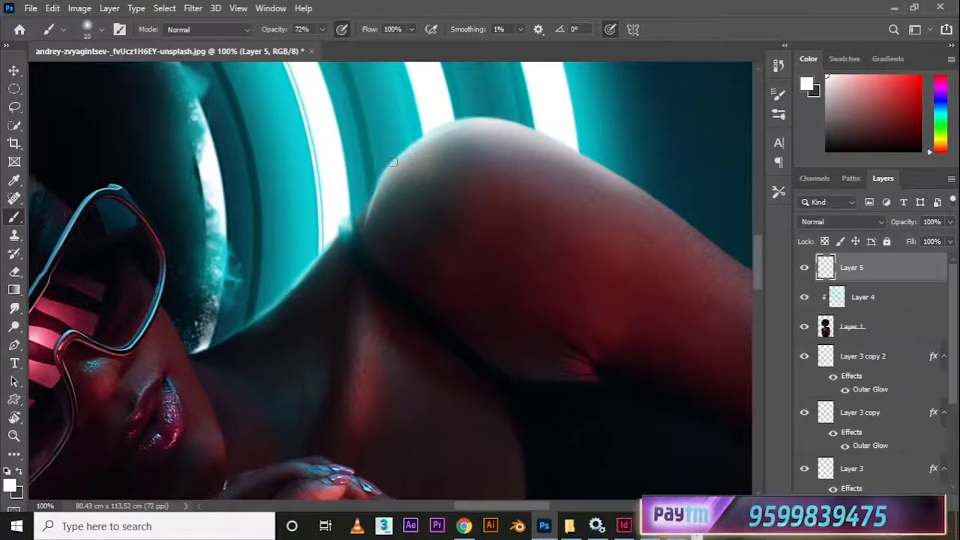
- Paint a thin white highlight line down the chest below the strap with a 10 px brush and soften its end with a 90 px eraser
{"action": "left_click_drag", "start_coordinate": [339, 259], "coordinate": [358, 253]}
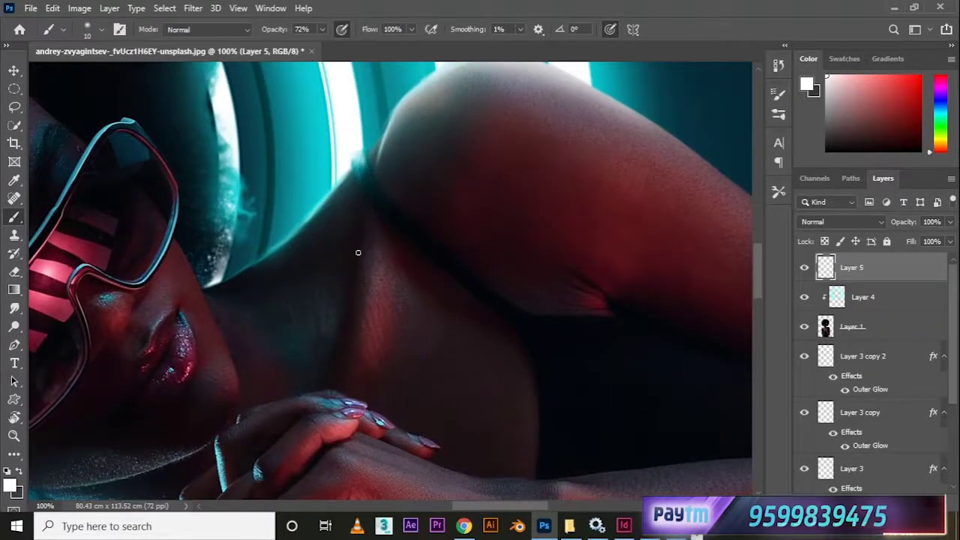
{"action": "key", "text": "e"}
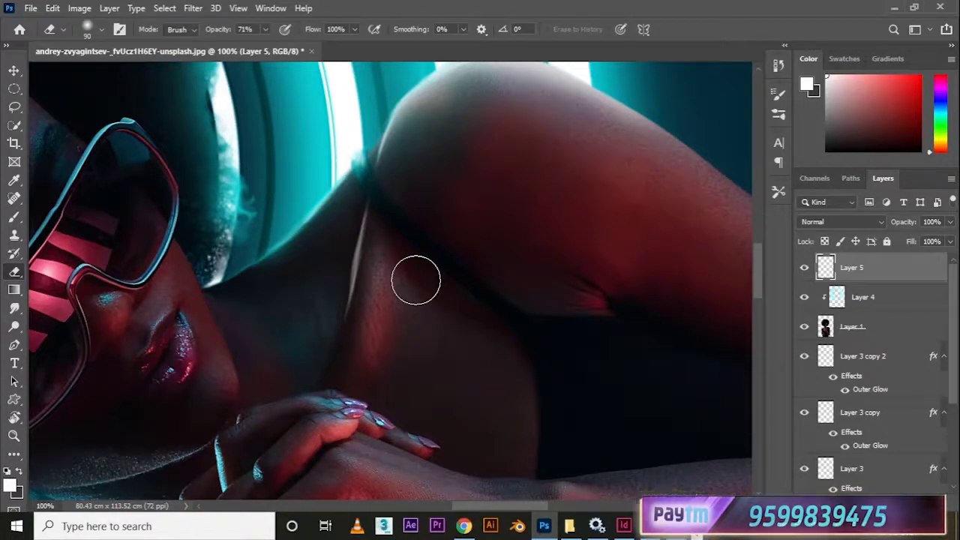
{"action": "left_click_drag", "start_coordinate": [376, 316], "coordinate": [435, 271]}
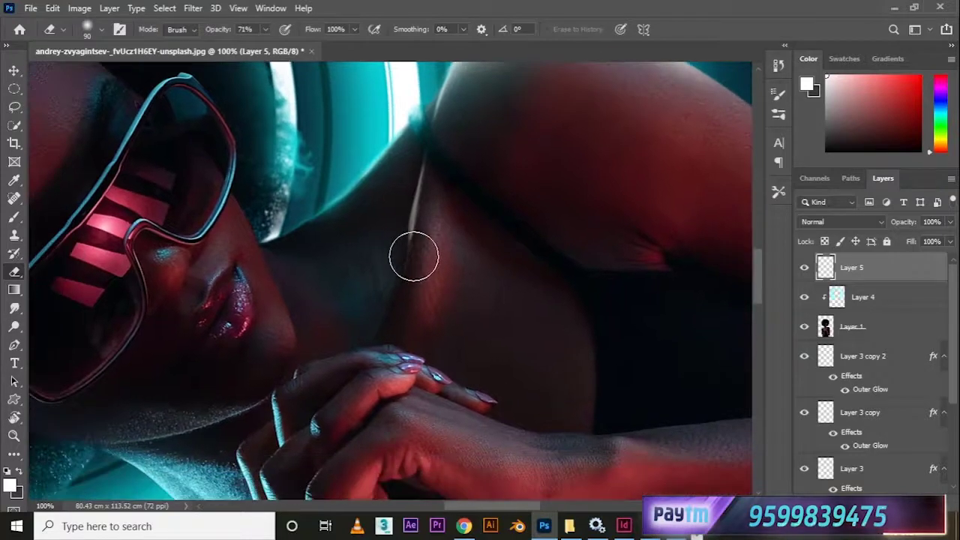
{"action": "key", "text": "b"}
{"action": "scroll", "coordinate": [413, 266], "scroll_direction": "down", "scroll_amount": 3}
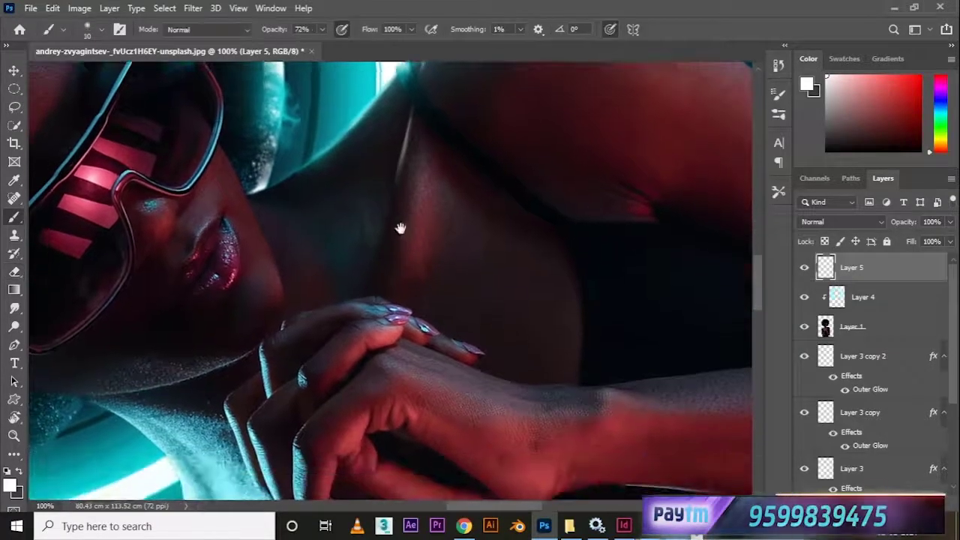
- Sample light cyan from the rings and touch up the highlights near the strap with a 6 px brush
{"action": "left_click", "coordinate": [375, 118], "text": "alt"}
{"action": "mouse_move", "coordinate": [375, 117]}
{"action": "left_mouse_down"}
{"action": "mouse_move", "coordinate": [408, 189]}
{"action": "mouse_move", "coordinate": [388, 279]}
{"action": "left_mouse_up"}
{"action": "key", "text": "bracketleft"}
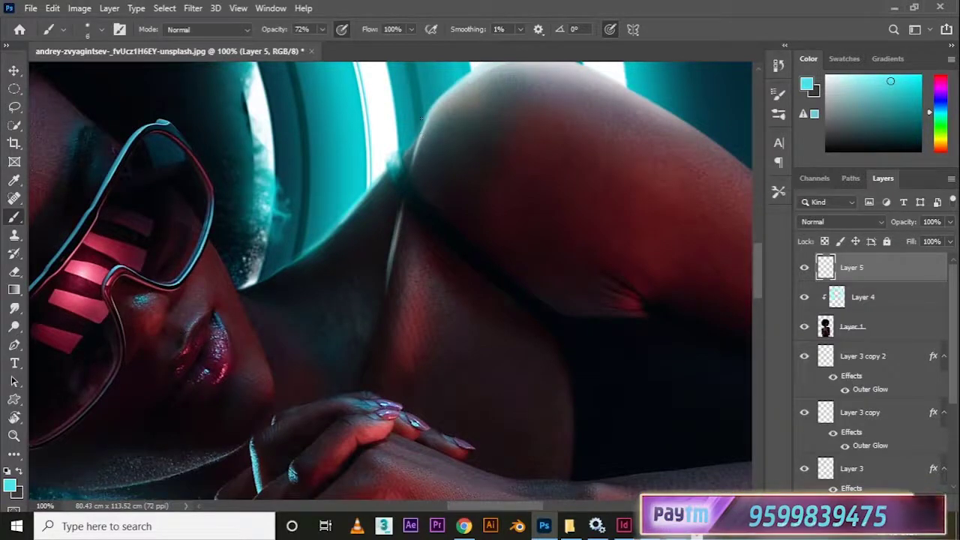
{"action": "left_click_drag", "start_coordinate": [381, 295], "coordinate": [420, 178]}
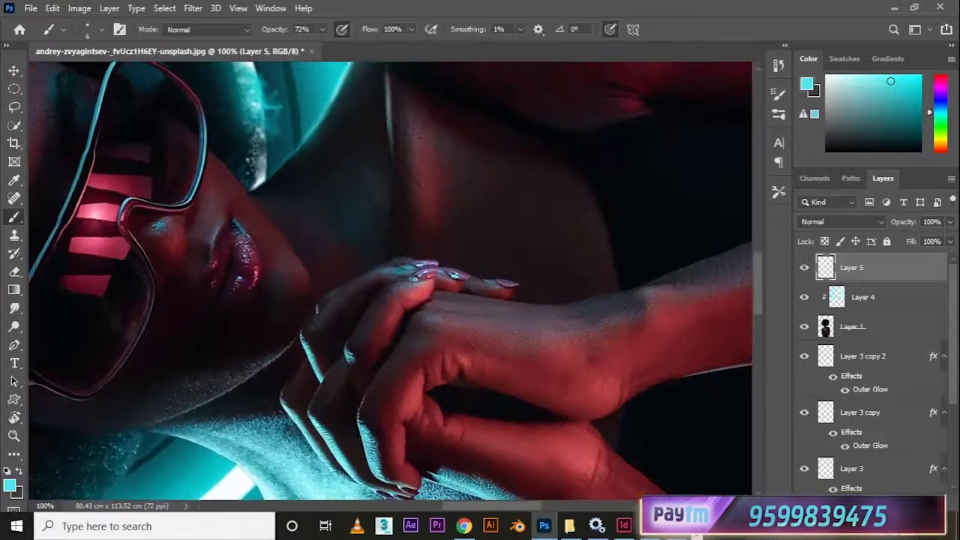
- Create a new layer above Layer 5
{"action": "key", "text": "ctrl+shift+alt+n"}
{"action": "left_click", "coordinate": [193, 8]}
{"action": "mouse_move", "coordinate": [225, 287]}
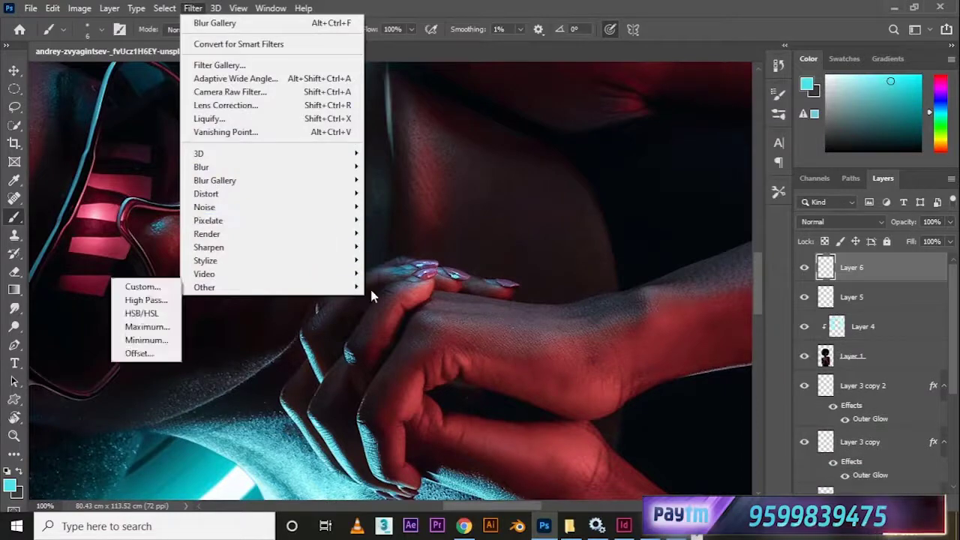
{"action": "left_click", "coordinate": [156, 300]}
{"action": "left_click", "coordinate": [457, 206]}
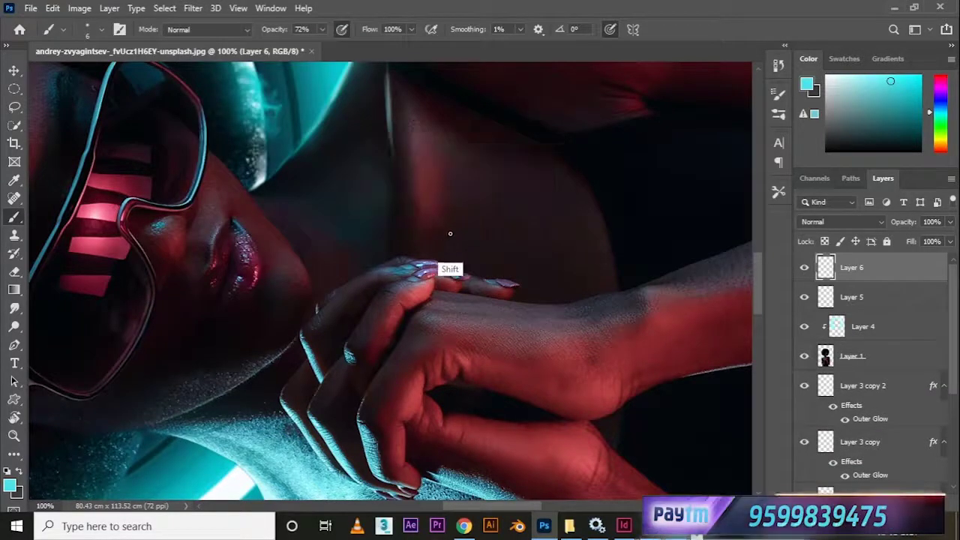
- Fill the new Layer 6 with 50% Gray in Normal mode at 100% opacity
{"action": "key", "text": "shift+F5"}
{"action": "left_click", "coordinate": [485, 123]}
{"action": "left_click", "coordinate": [461, 242]}
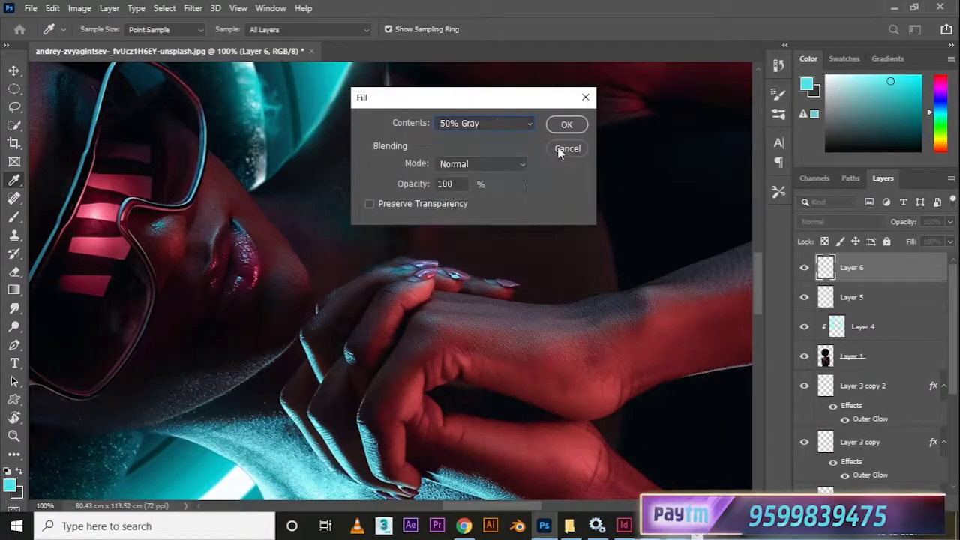
{"action": "left_click", "coordinate": [567, 149]}
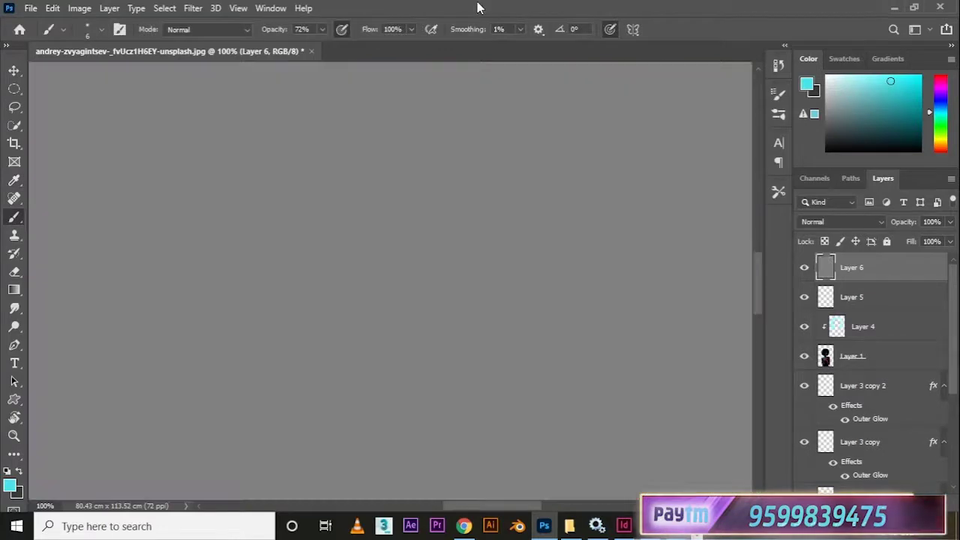
- Apply the Add Noise filter to the gray Layer 6
{"action": "left_click", "coordinate": [197, 8]}
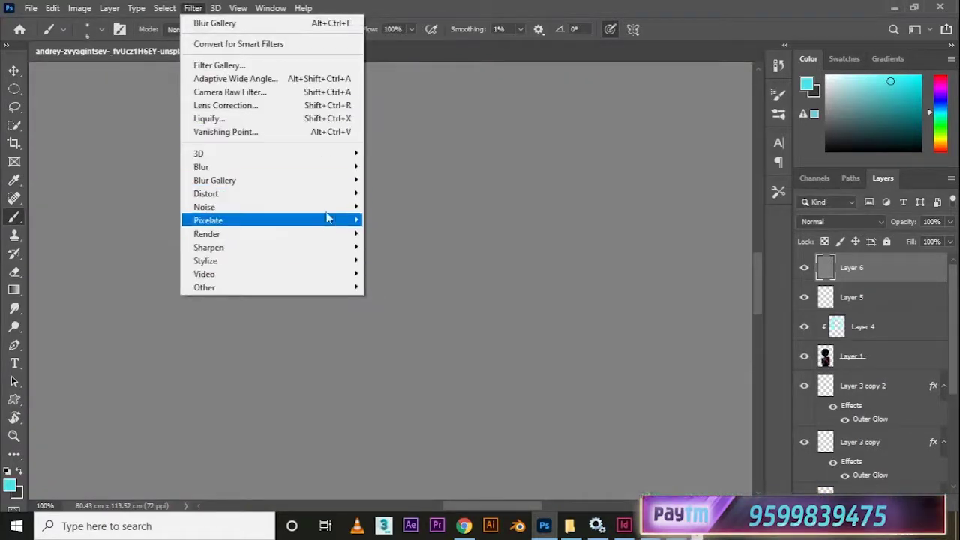
{"action": "mouse_move", "coordinate": [330, 207]}
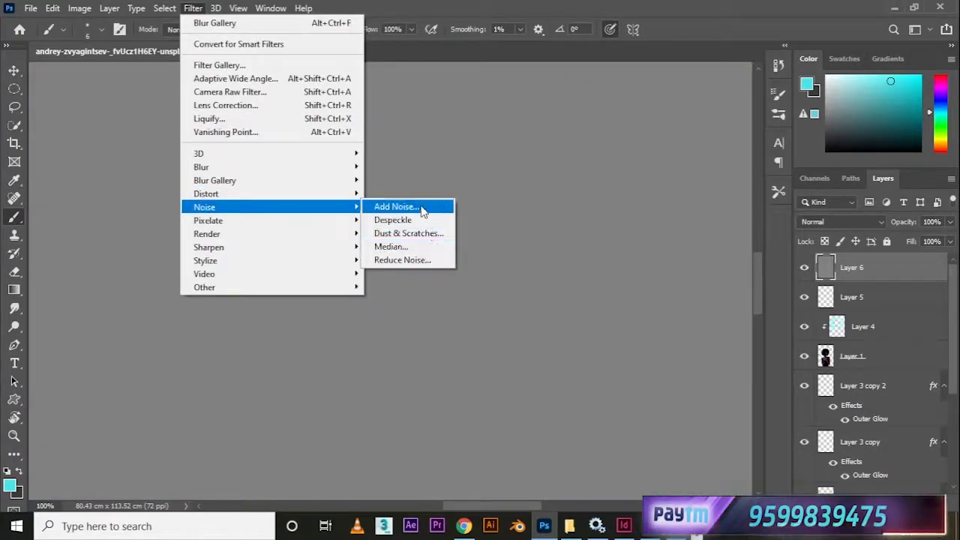
{"action": "left_click", "coordinate": [422, 208]}
{"action": "left_click_drag", "start_coordinate": [476, 52], "coordinate": [604, 55]}
{"action": "left_click_drag", "start_coordinate": [527, 271], "coordinate": [516, 271]}
{"action": "left_click", "coordinate": [514, 345]}
{"action": "left_click", "coordinate": [515, 346]}
{"action": "left_click", "coordinate": [670, 79]}
{"action": "key", "text": "b"}
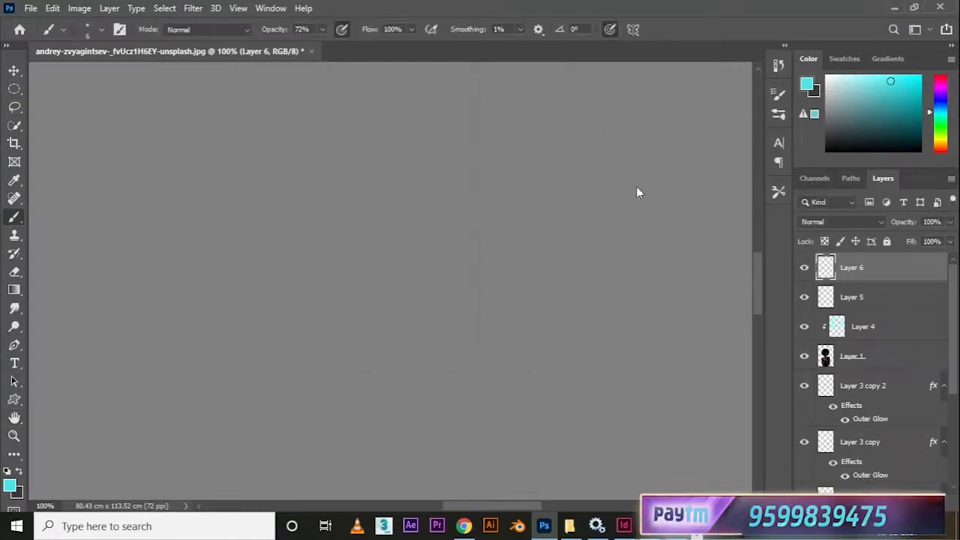
- Set Layer 6's blend mode to Linear Light and add a layer mask inverted to black
{"action": "key", "text": "ctrl+0"}
{"action": "left_click", "coordinate": [858, 227]}
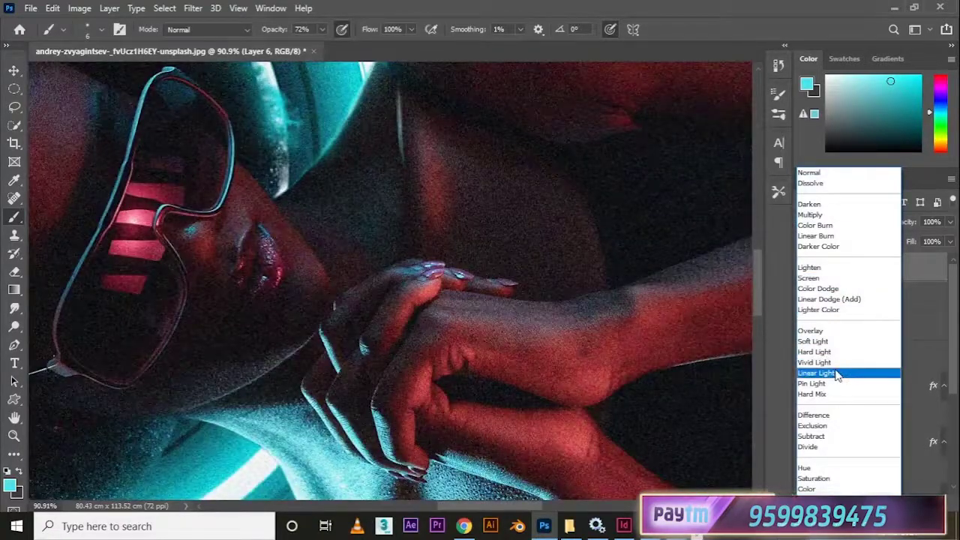
{"action": "left_click", "coordinate": [838, 373]}
{"action": "scroll", "coordinate": [475, 207], "scroll_direction": "up", "scroll_amount": 3}
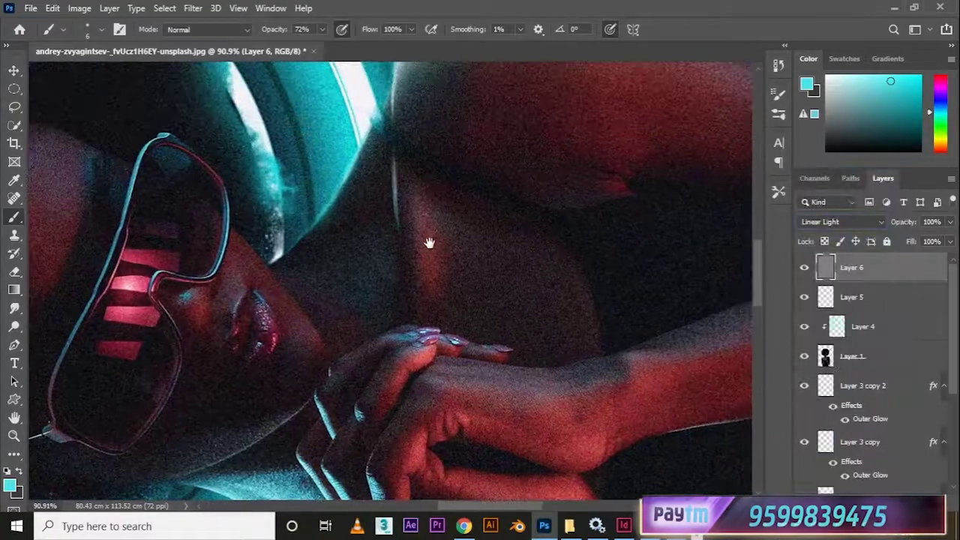
{"action": "left_click", "coordinate": [857, 506]}
{"action": "key", "text": "ctrl+i"}
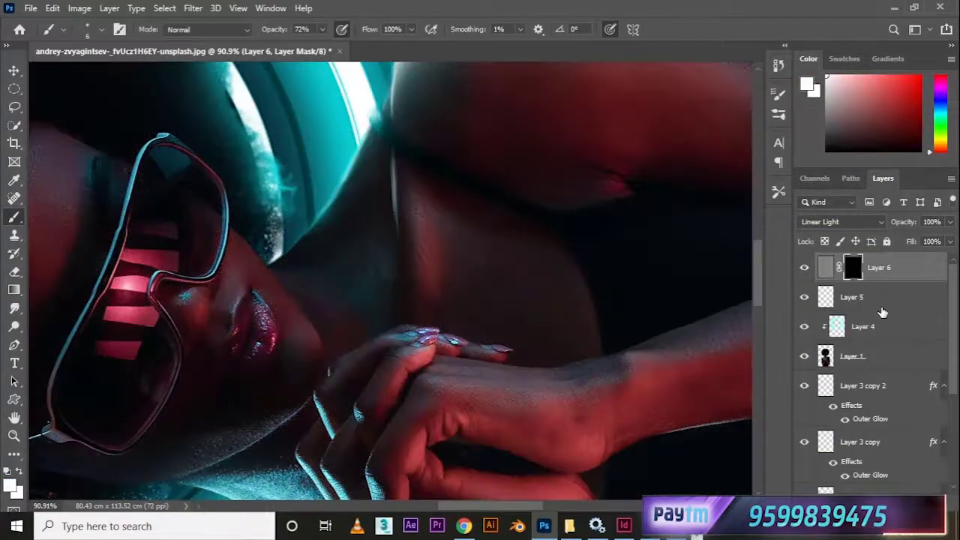
- Fill Layer 6 with light cyan and invert its mask to white
{"action": "left_click", "coordinate": [825, 267]}
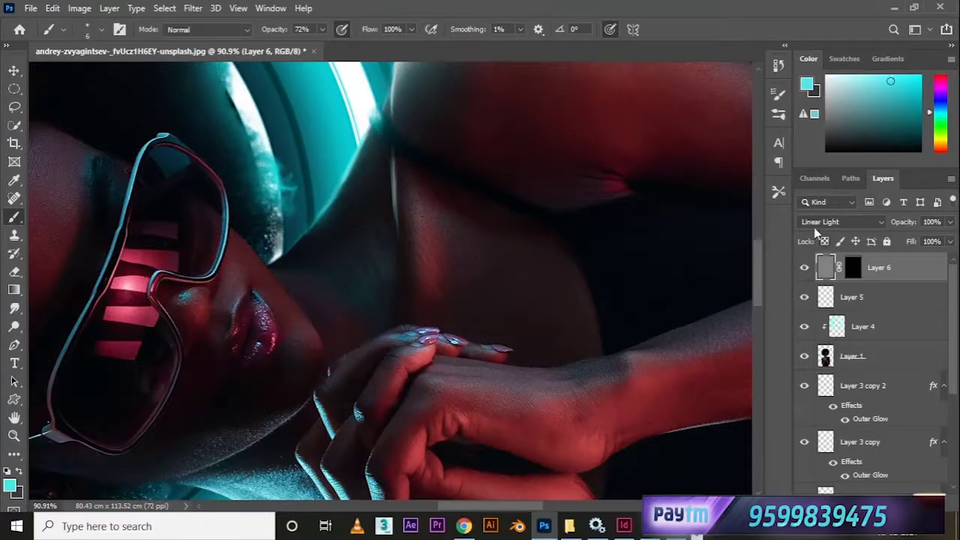
{"action": "left_click", "coordinate": [854, 267]}
{"action": "key", "text": "ctrl+i"}
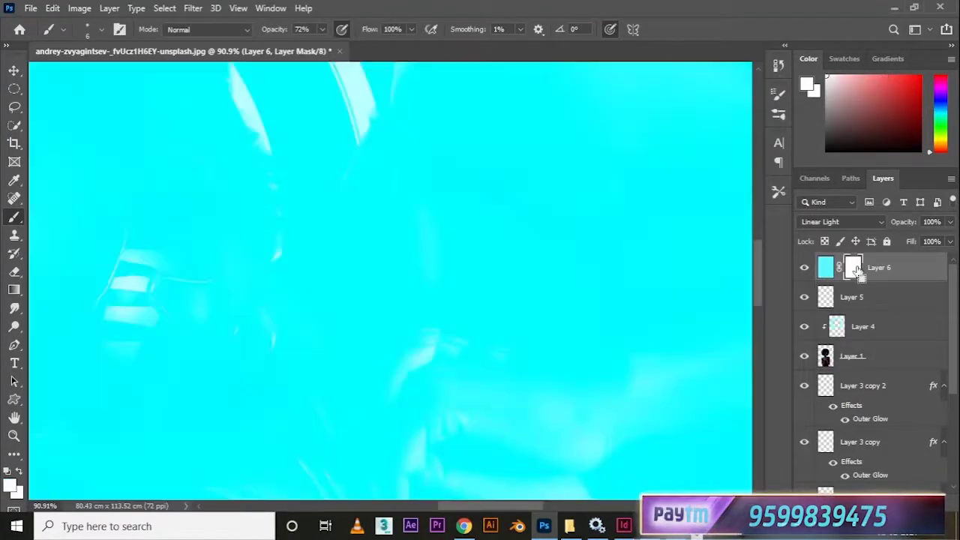
{"action": "left_click", "coordinate": [825, 267]}
{"action": "left_click", "coordinate": [193, 8]}
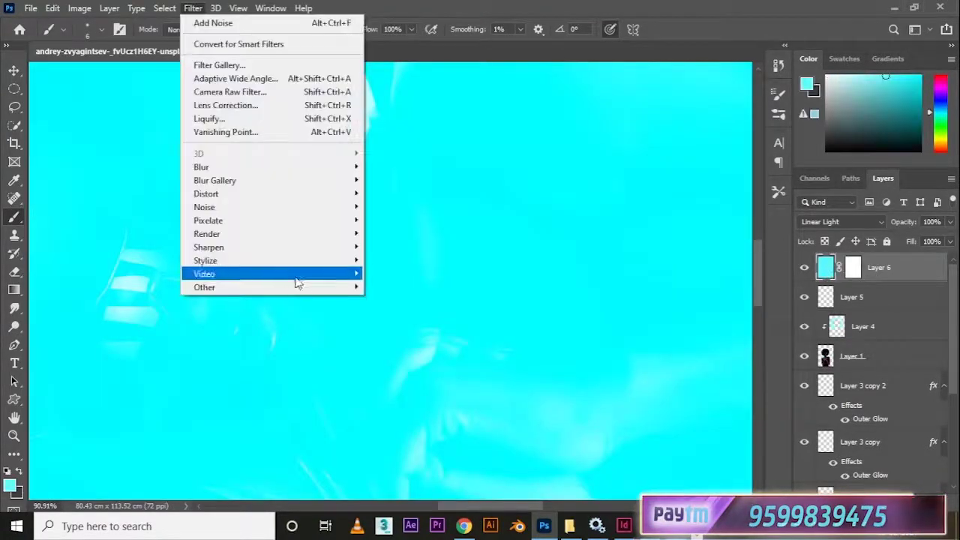
{"action": "mouse_move", "coordinate": [323, 285]}
{"action": "left_click", "coordinate": [420, 298]}
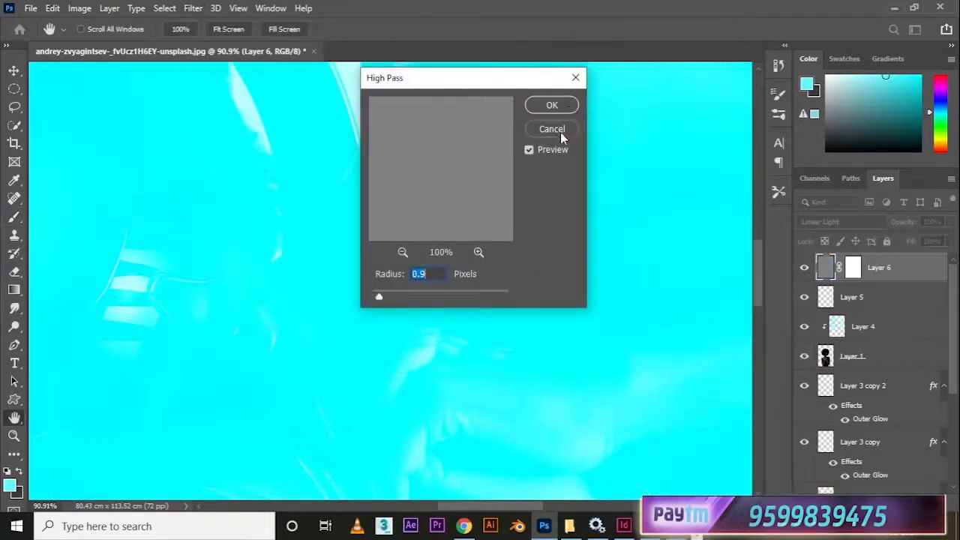
{"action": "left_click", "coordinate": [552, 129]}
{"action": "left_click", "coordinate": [194, 9]}
{"action": "mouse_move", "coordinate": [300, 207]}
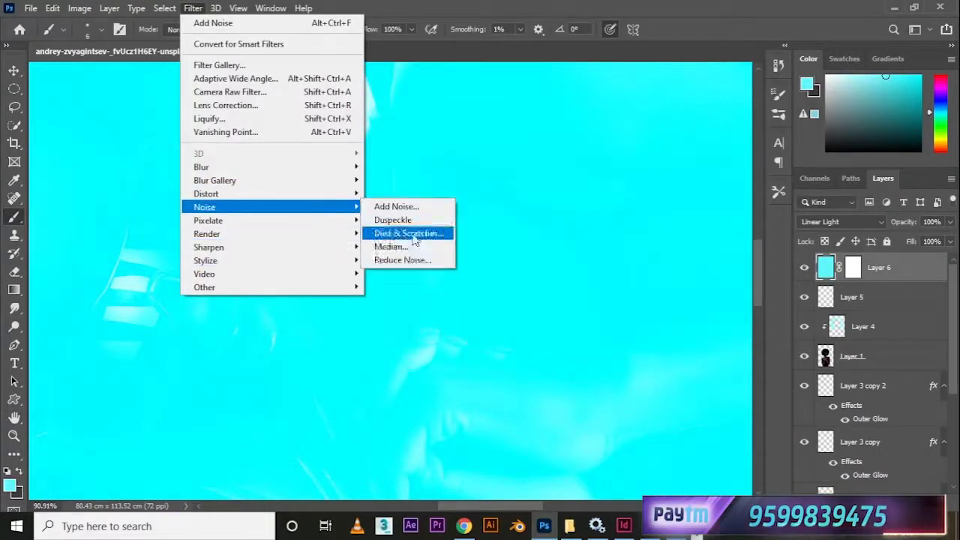
{"action": "left_click", "coordinate": [413, 237]}
{"action": "left_click", "coordinate": [402, 325]}
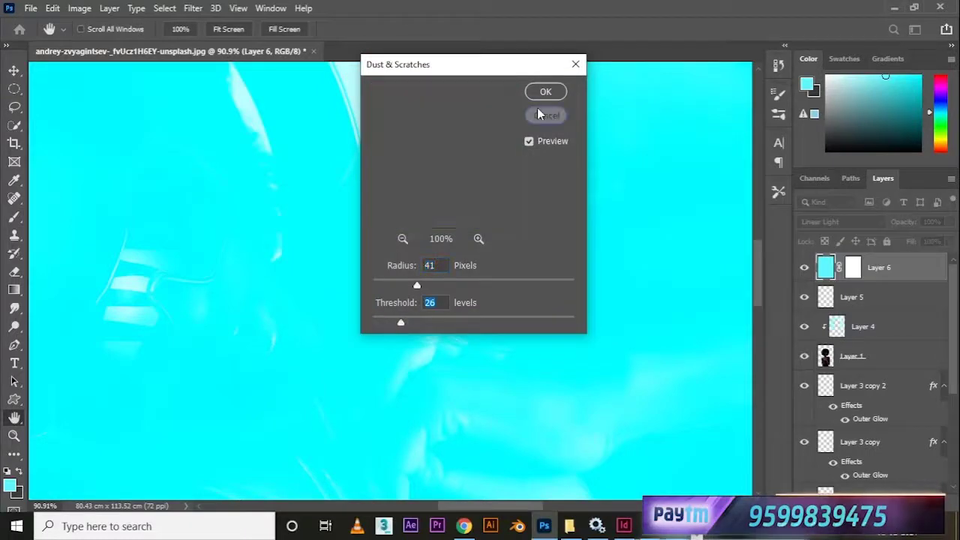
{"action": "left_click", "coordinate": [545, 92]}
{"action": "key", "text": "b"}
- Run Add Noise on Layer 6's cyan fill with an amount of 21.09% and Uniform distribution
{"action": "left_click", "coordinate": [193, 9]}
{"action": "left_click", "coordinate": [209, 8]}
{"action": "left_click", "coordinate": [192, 8]}
{"action": "mouse_move", "coordinate": [198, 205]}
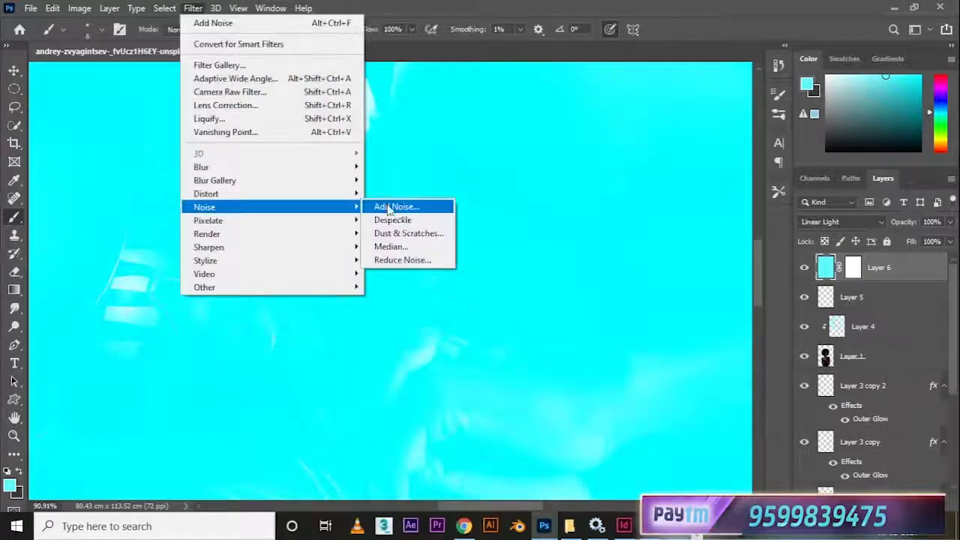
{"action": "left_click", "coordinate": [396, 205]}
{"action": "left_click_drag", "start_coordinate": [531, 268], "coordinate": [525, 269]}
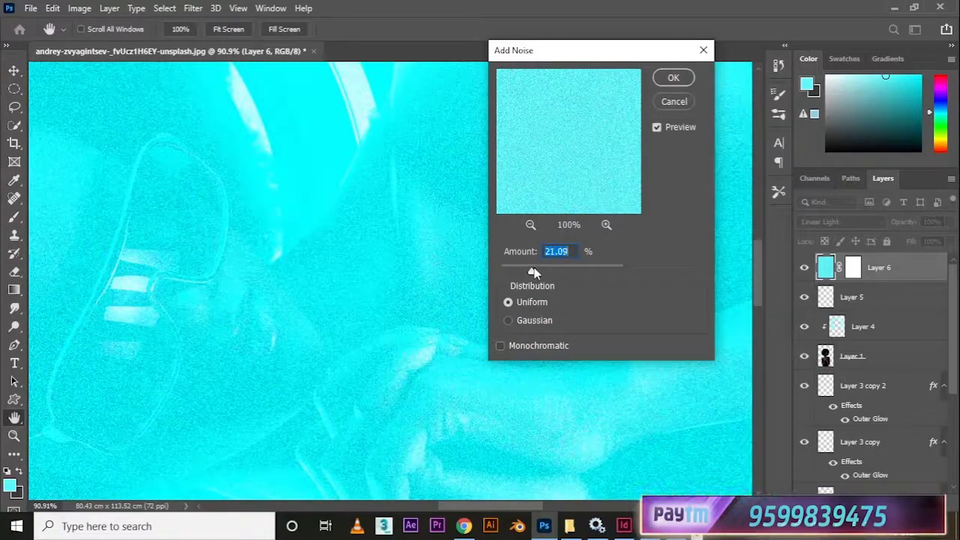
{"action": "key", "text": "Return"}
{"action": "key", "text": "b"}
- Invert Layer 6's mask to black and back to white, and set the layer's blend mode to Overlay
{"action": "left_click", "coordinate": [853, 268]}
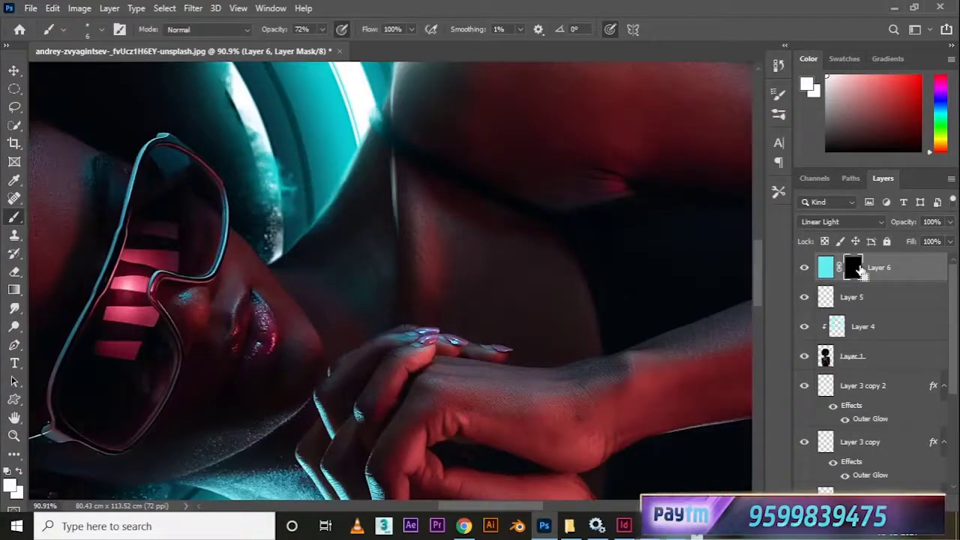
{"action": "key", "text": "ctrl+i"}
{"action": "left_click", "coordinate": [842, 222]}
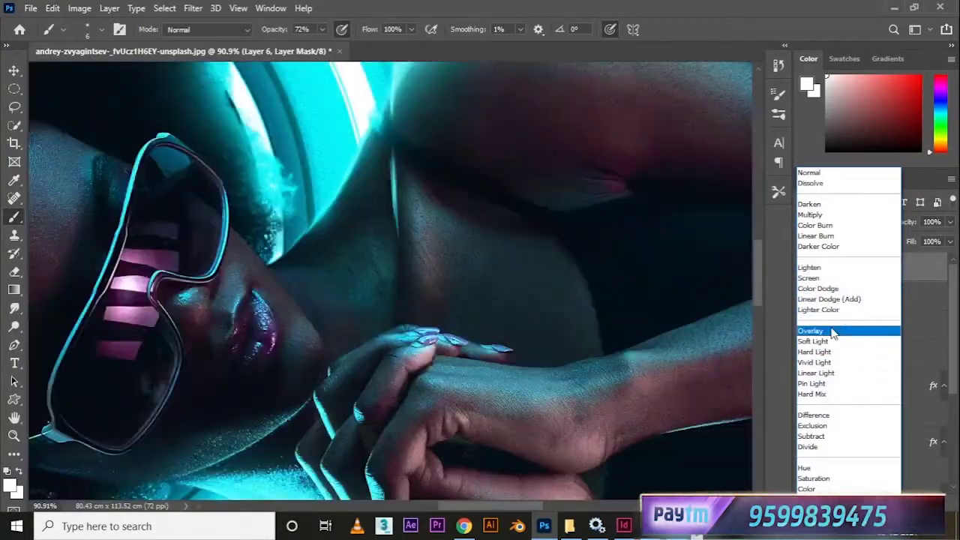
{"action": "left_click", "coordinate": [833, 333]}
{"action": "key", "text": "ctrl+0"}
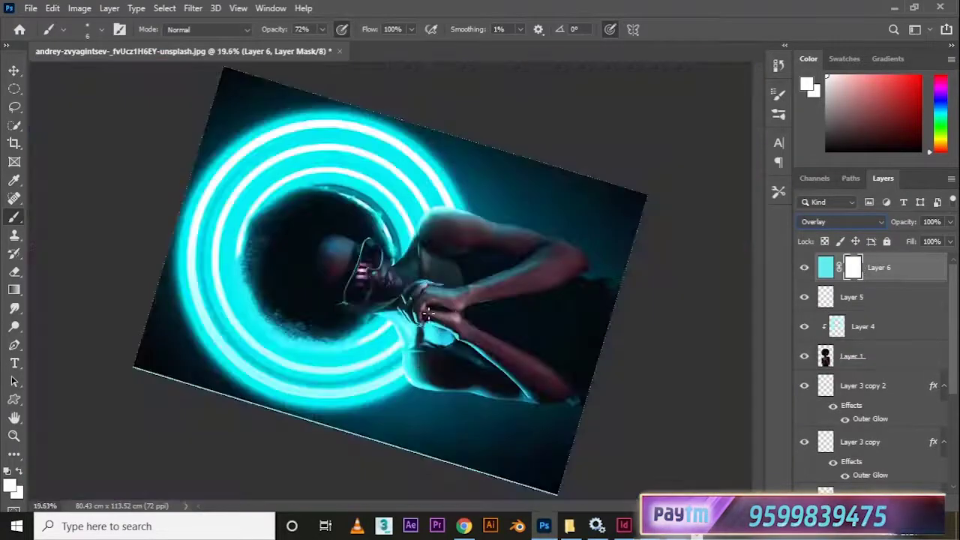
- Invert Layer 6's mask to black and paint the cyan light back onto the hand with a 150 px brush
{"action": "key", "text": "ctrl+i"}
{"action": "scroll", "coordinate": [425, 306], "scroll_direction": "up", "scroll_amount": 6}
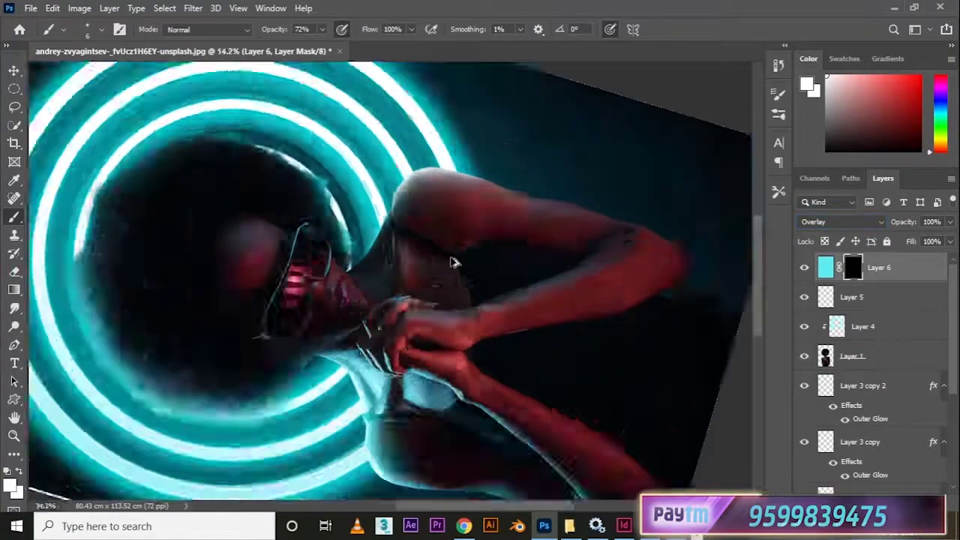
{"action": "left_click_drag", "start_coordinate": [369, 265], "coordinate": [384, 229]}
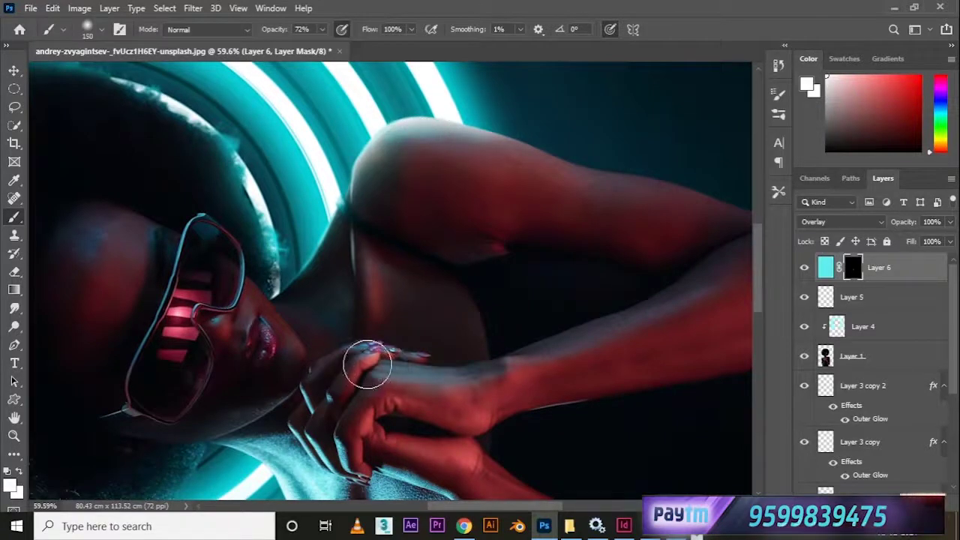
- Reduce the brush to 45 px and paint Layer 6's cyan light along the backs of the fingers and hand through its mask
{"action": "key", "text": "bracketleft"}
{"action": "key", "text": "bracketleft"}
{"action": "key", "text": "bracketleft"}
{"action": "key", "text": "bracketleft"}
{"action": "key", "text": "bracketleft"}
{"action": "key", "text": "bracketleft"}
{"action": "key", "text": "bracketleft"}
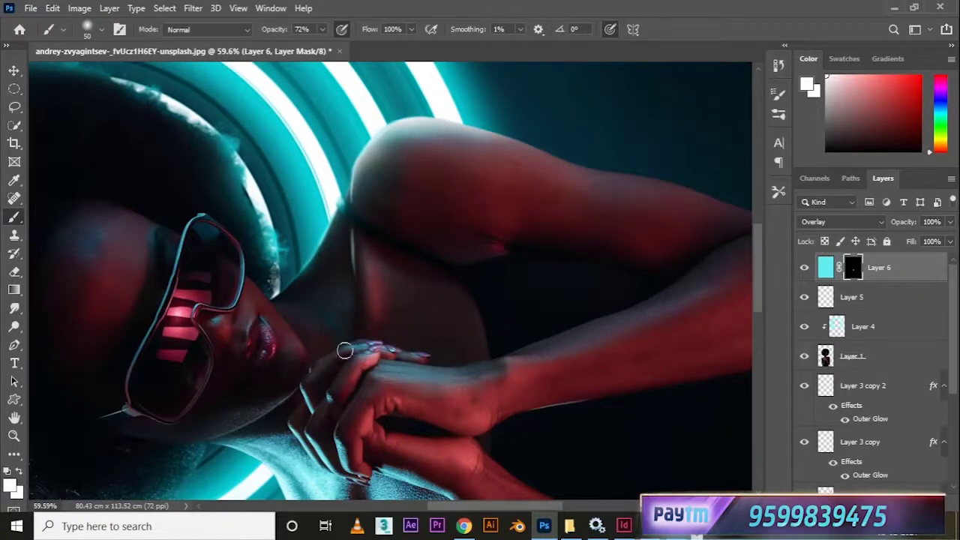
{"action": "key", "text": "bracketleft"}
{"action": "key", "text": "bracketleft"}
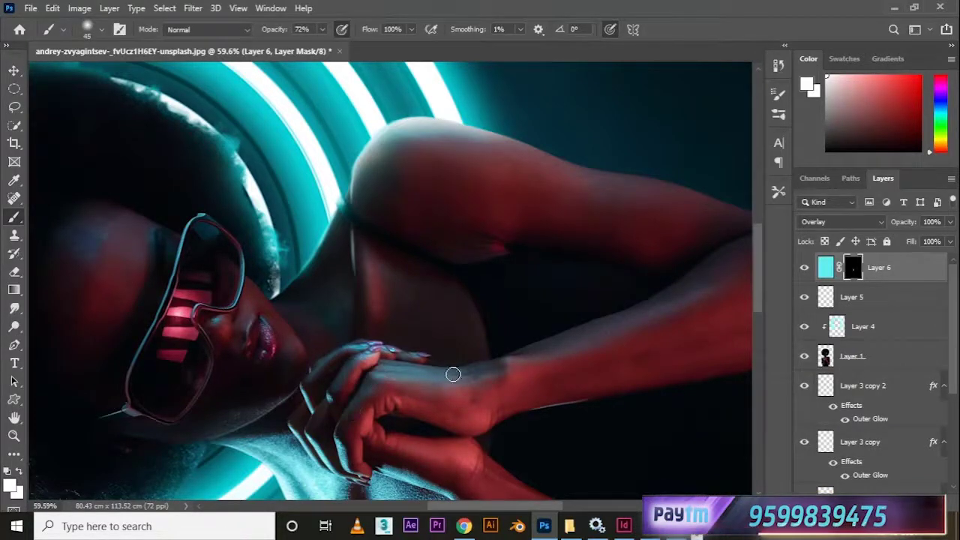
- Rotate the canvas upright and paint Layer 6's cyan light onto the side of the woman's forehead with a 150 px brush
{"action": "key", "text": "r"}
{"action": "mouse_move", "coordinate": [286, 297]}
{"action": "left_mouse_down"}
{"action": "mouse_move", "coordinate": [297, 150]}
{"action": "mouse_move", "coordinate": [312, 139]}
{"action": "left_mouse_up"}
{"action": "key", "text": "space"}
{"action": "left_click_drag", "start_coordinate": [354, 213], "coordinate": [332, 362]}
{"action": "key", "text": "bracketright"}
{"action": "key", "text": "bracketright"}
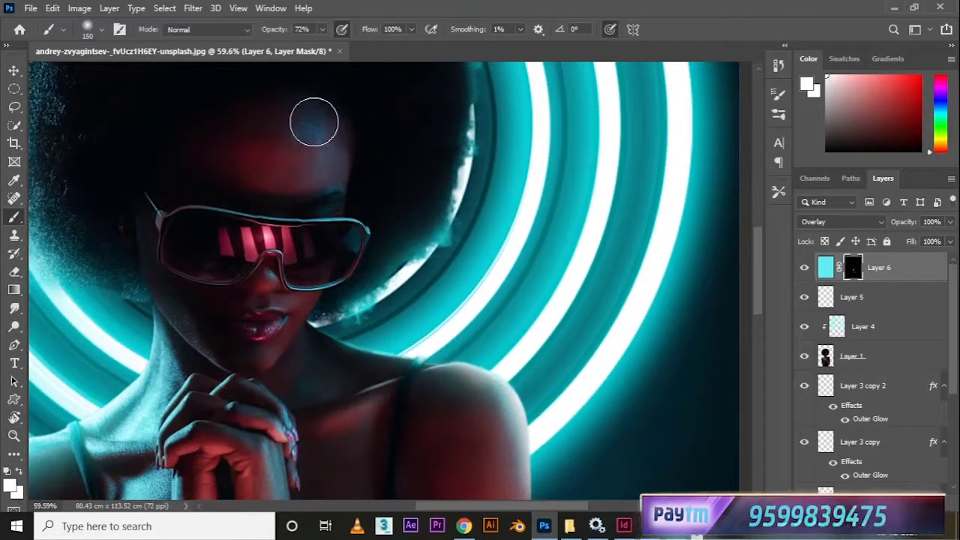
- Reduce the brush to 60 px and paint Layer 6's cyan light around the woman's lips and cheek
{"action": "key", "text": "bracketleft"}
{"action": "key", "text": "bracketleft"}
{"action": "key", "text": "bracketleft"}
{"action": "key", "text": "bracketleft"}
{"action": "key", "text": "bracketleft"}
{"action": "key", "text": "bracketleft"}
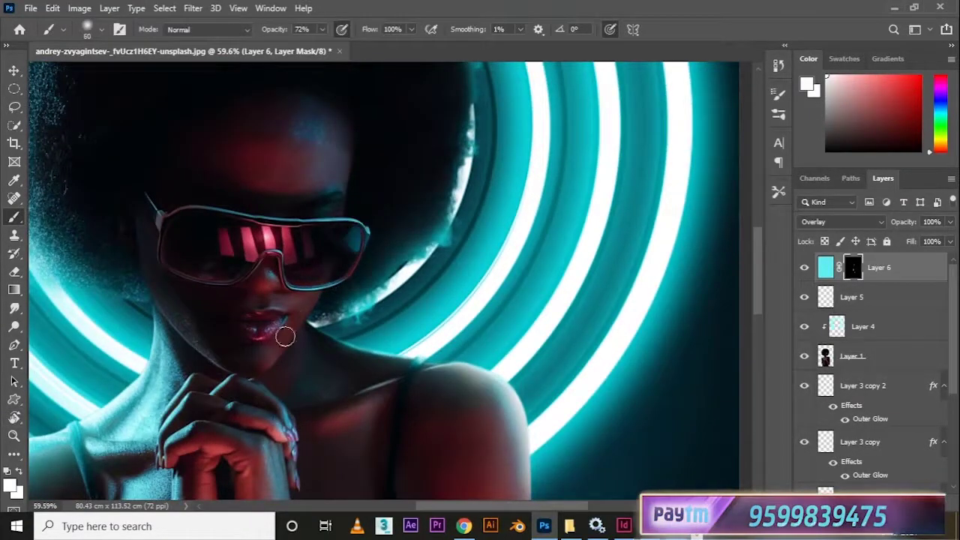
{"action": "key", "text": "space"}
{"action": "left_click_drag", "start_coordinate": [288, 326], "coordinate": [291, 242]}
- Paint Layer 6's cyan light onto the forearms, upper arm and collarbone through its mask, finishing with a 40 px brush
{"action": "key", "text": "ctrl+0"}
{"action": "key", "text": "ctrl+plus"}
{"action": "key", "text": "ctrl+plus"}
{"action": "key", "text": "ctrl+plus"}
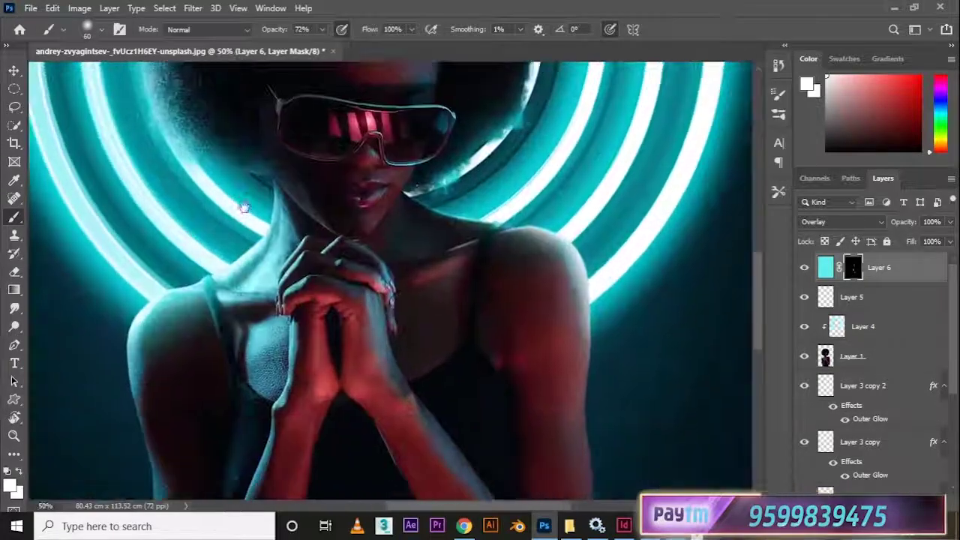
{"action": "key", "text": "space"}
{"action": "left_click_drag", "start_coordinate": [308, 336], "coordinate": [312, 261]}
{"action": "key", "text": "bracketright"}
{"action": "key", "text": "bracketright"}
{"action": "key", "text": "bracketright"}
{"action": "key", "text": "bracketright"}
{"action": "key", "text": "bracketright"}
{"action": "key", "text": "bracketright"}
{"action": "key", "text": "bracketright"}
{"action": "key", "text": "bracketright"}
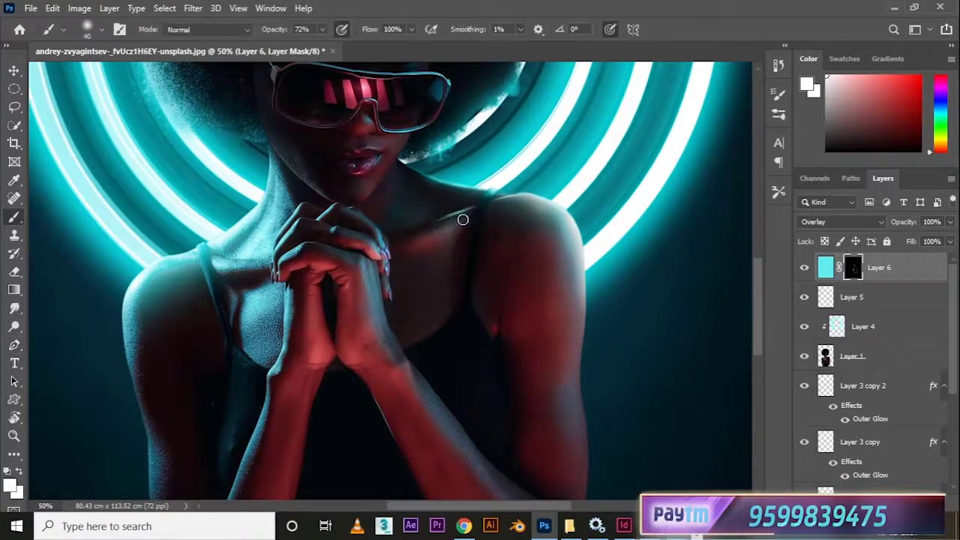
{"action": "left_click_drag", "start_coordinate": [390, 201], "coordinate": [354, 267]}
- Add new Layer 7, paint a cyan highlight on the corner of the lips and soften it with a 90 px eraser
{"action": "key", "text": "ctrl+alt+shift+n"}
{"action": "key", "text": "ctrl+plus"}
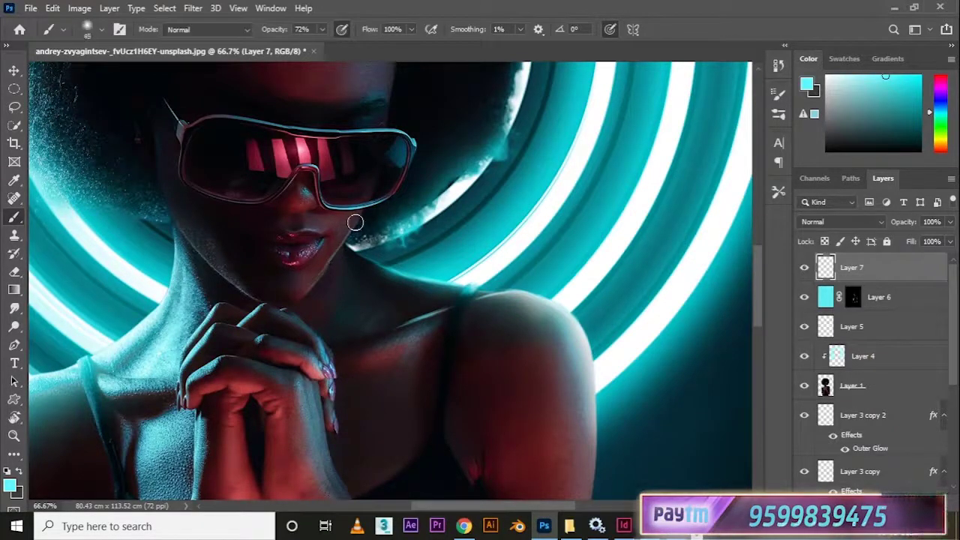
{"action": "key", "text": "e"}
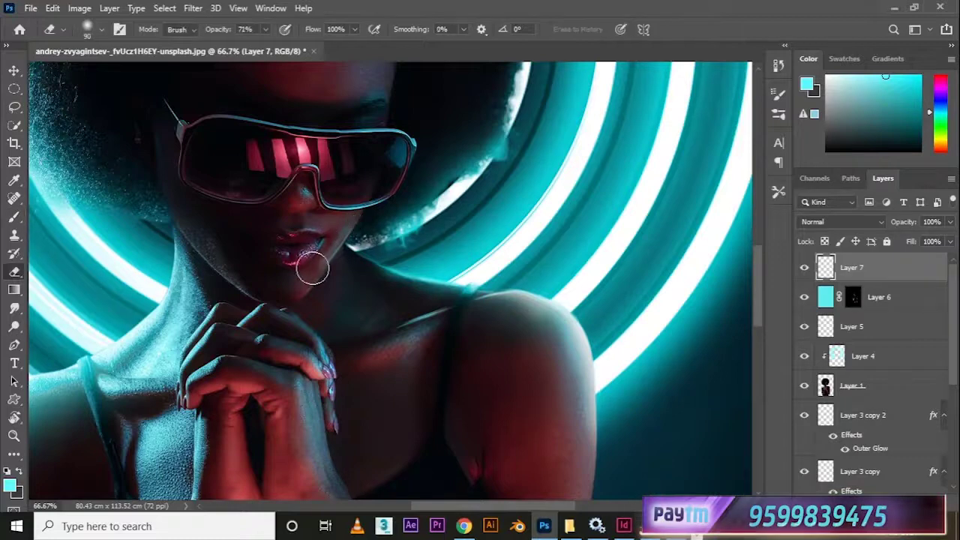
{"action": "scroll", "coordinate": [330, 252], "scroll_direction": "down", "scroll_amount": 2}
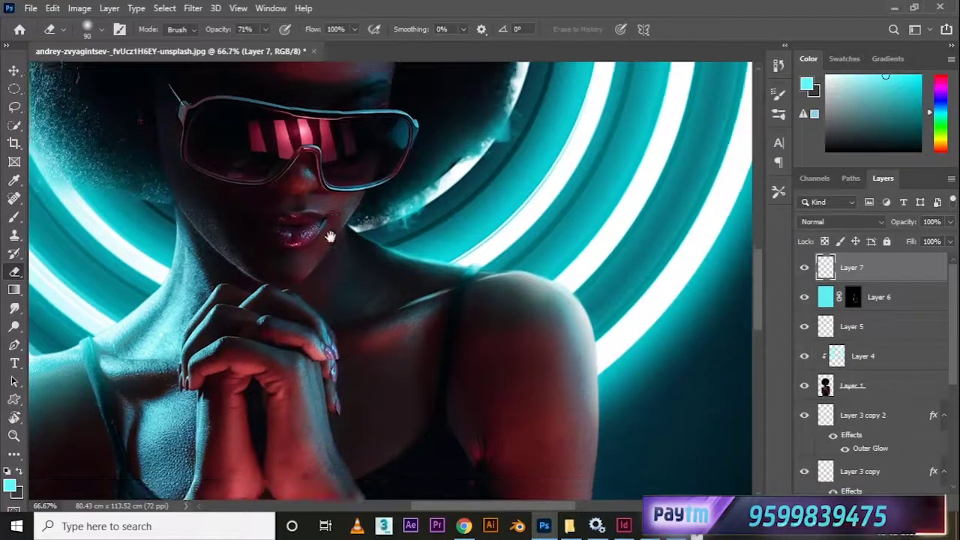
{"action": "left_click_drag", "start_coordinate": [341, 244], "coordinate": [333, 223]}
{"action": "key", "text": "b"}
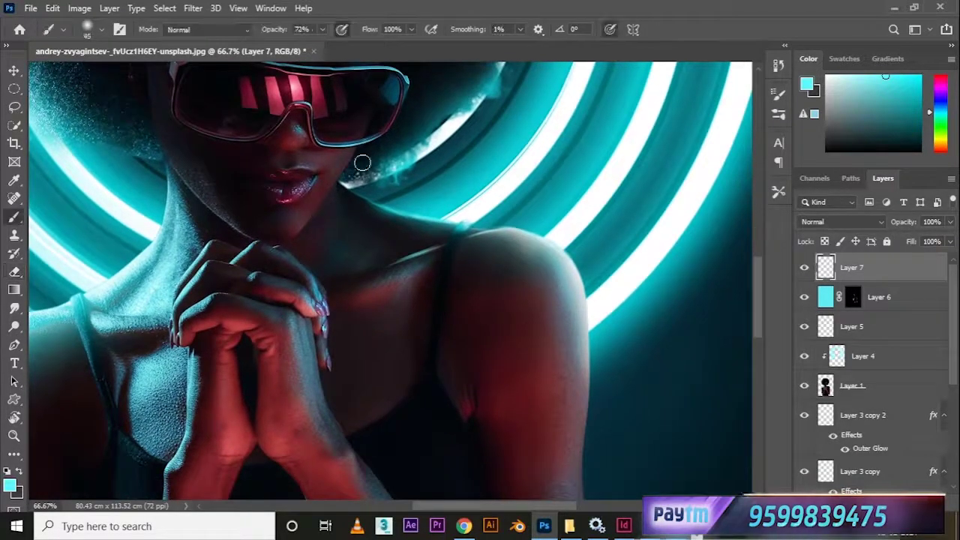
- Paint thin cyan highlights along the finger edges on Layer 7 with a 9 px brush and soften them with a 60 px eraser
{"action": "left_click_drag", "start_coordinate": [305, 185], "coordinate": [303, 210]}
{"action": "key", "text": "ctrl+plus"}
{"action": "left_click_drag", "start_coordinate": [244, 257], "coordinate": [249, 169]}
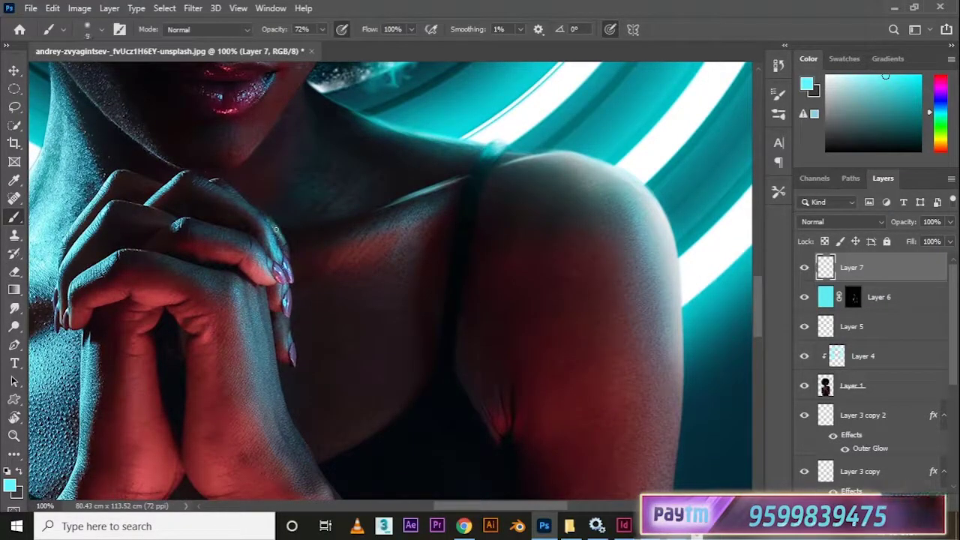
{"action": "key", "text": "e"}
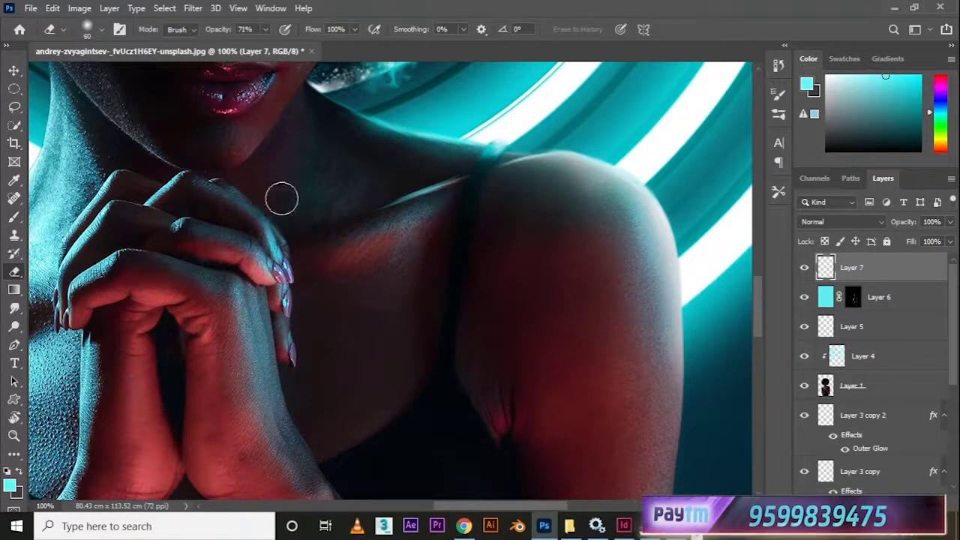
- Rotate the canvas and paint fine cyan highlights on Layer 7 along the lip edge, fingers and wrist
{"action": "key", "text": "b"}
{"action": "key", "text": "r"}
{"action": "mouse_move", "coordinate": [162, 242]}
{"action": "left_mouse_down"}
{"action": "mouse_move", "coordinate": [188, 285]}
{"action": "mouse_move", "coordinate": [223, 315]}
{"action": "mouse_move", "coordinate": [251, 242]}
{"action": "mouse_move", "coordinate": [179, 358]}
{"action": "mouse_move", "coordinate": [168, 244]}
{"action": "left_mouse_up"}
{"action": "key", "text": "b"}
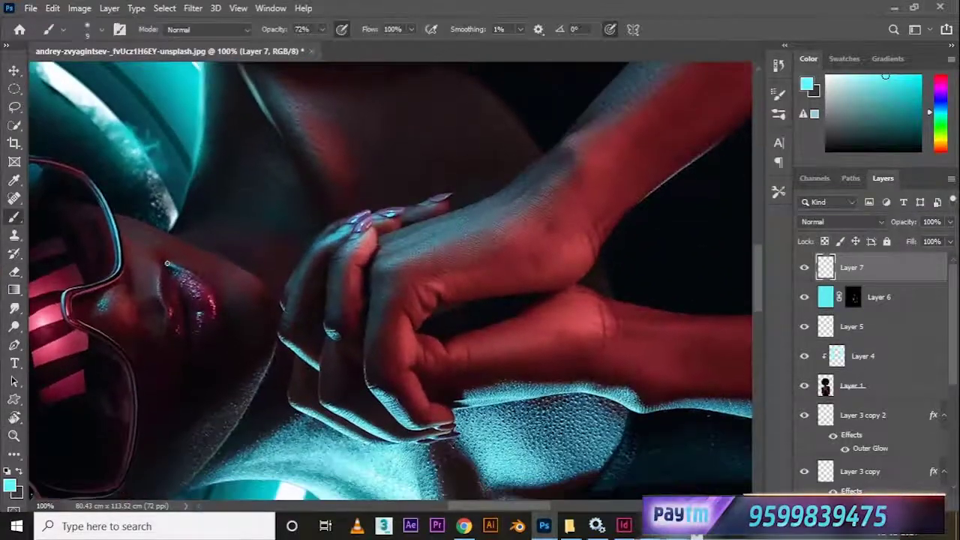
{"action": "left_click_drag", "start_coordinate": [302, 249], "coordinate": [276, 205]}
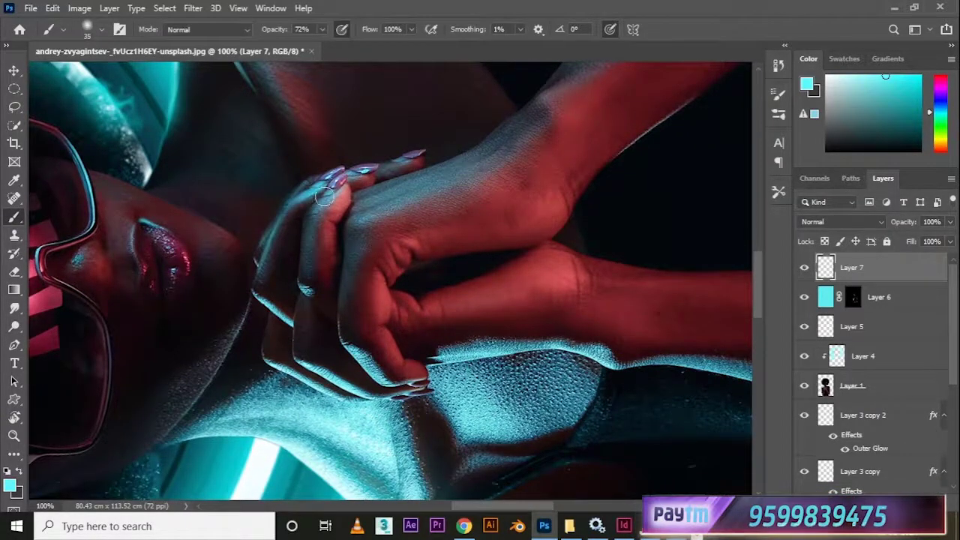
{"action": "key", "text": "bracketright"}
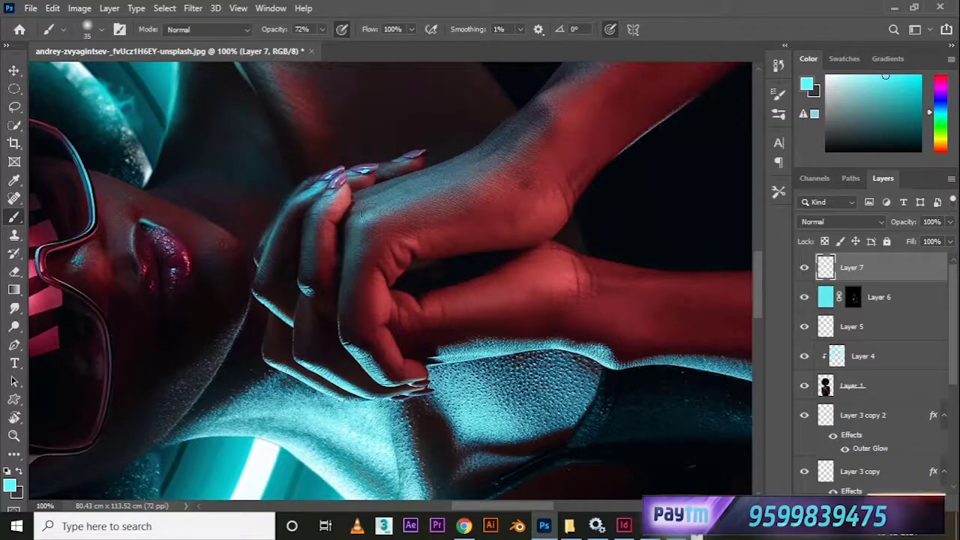
{"action": "key", "text": "bracketleft"}
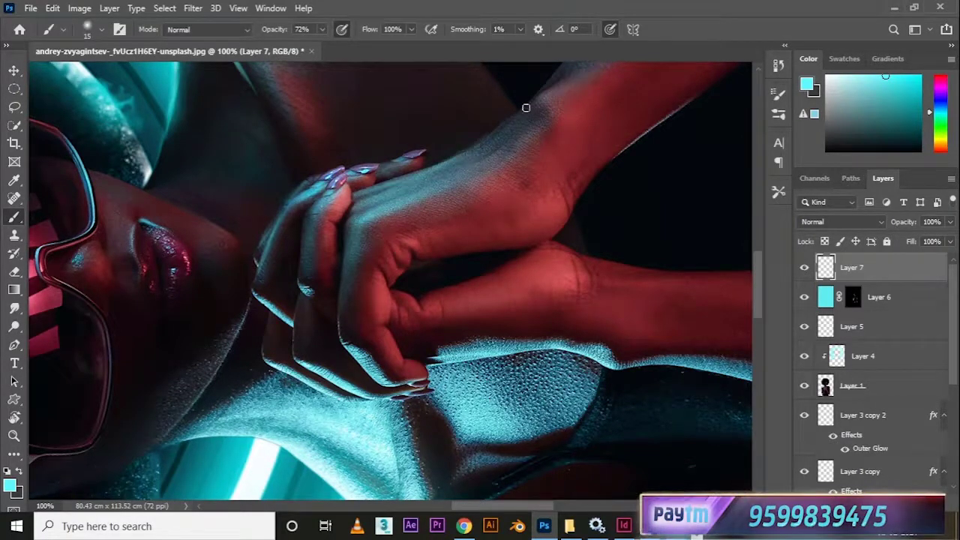
- Touch up the cyan highlight along the collarbone on Layer 7 with a 40 px brush and turn the canvas upright
{"action": "scroll", "coordinate": [409, 225], "scroll_direction": "up", "scroll_amount": 3}
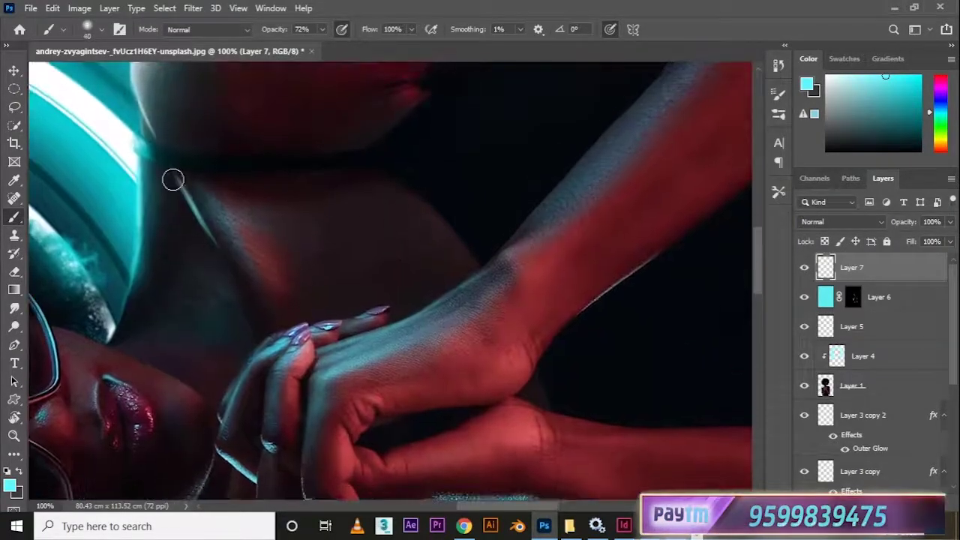
{"action": "scroll", "coordinate": [223, 322], "scroll_direction": "up", "scroll_amount": 4}
{"action": "scroll", "coordinate": [223, 322], "scroll_direction": "down", "scroll_amount": 2}
{"action": "key", "text": "ctrl+0"}
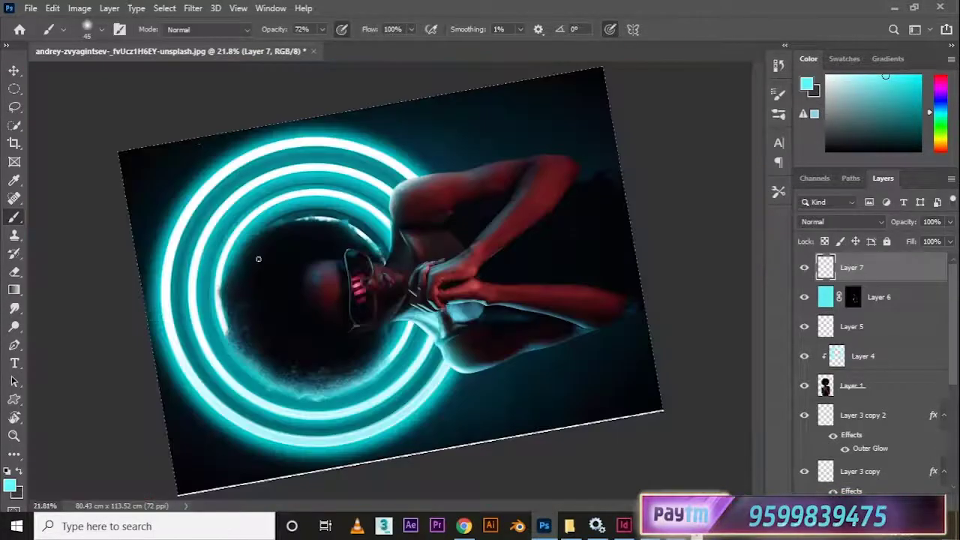
{"action": "key", "text": "r"}
{"action": "left_click_drag", "start_coordinate": [260, 259], "coordinate": [441, 164]}
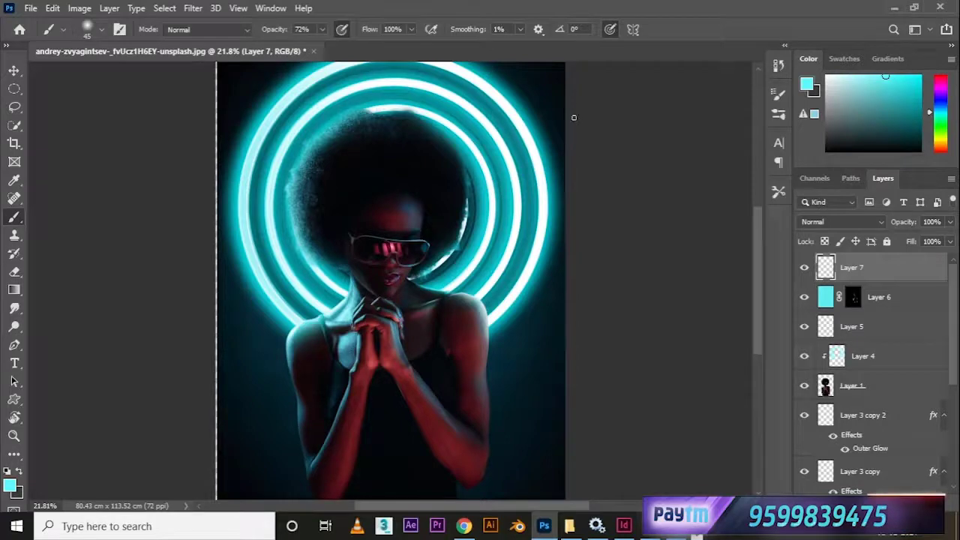
- Add new Layer 8, paint large cyan glows over both sides of the rings with a 2000 px brush and set its blend mode to Screen
{"action": "scroll", "coordinate": [574, 117], "scroll_direction": "down", "scroll_amount": 1}
{"action": "key", "text": "ctrl+shift+alt+n"}
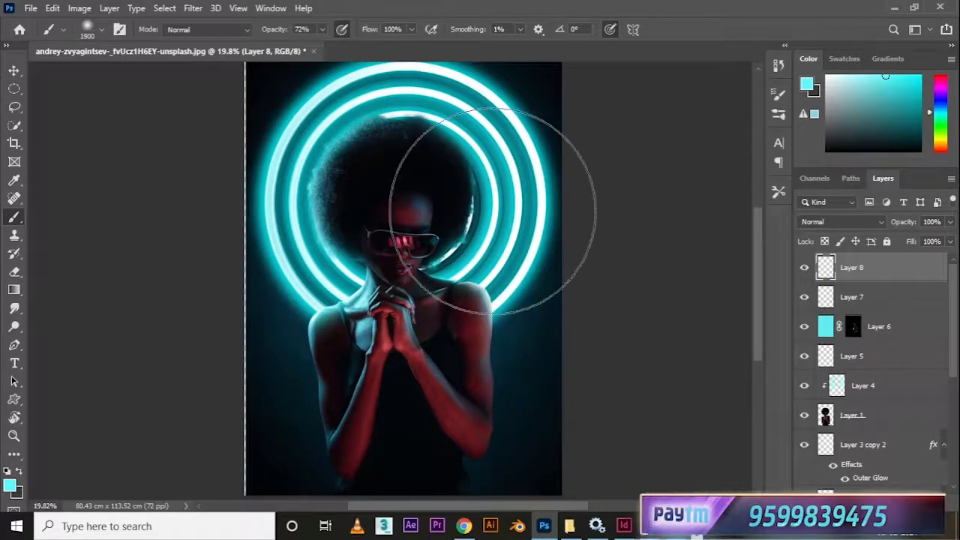
{"action": "key", "text": "bracketright"}
{"action": "left_click", "coordinate": [489, 157]}
{"action": "left_click", "coordinate": [292, 139]}
{"action": "left_click", "coordinate": [834, 223]}
{"action": "left_click", "coordinate": [825, 297]}
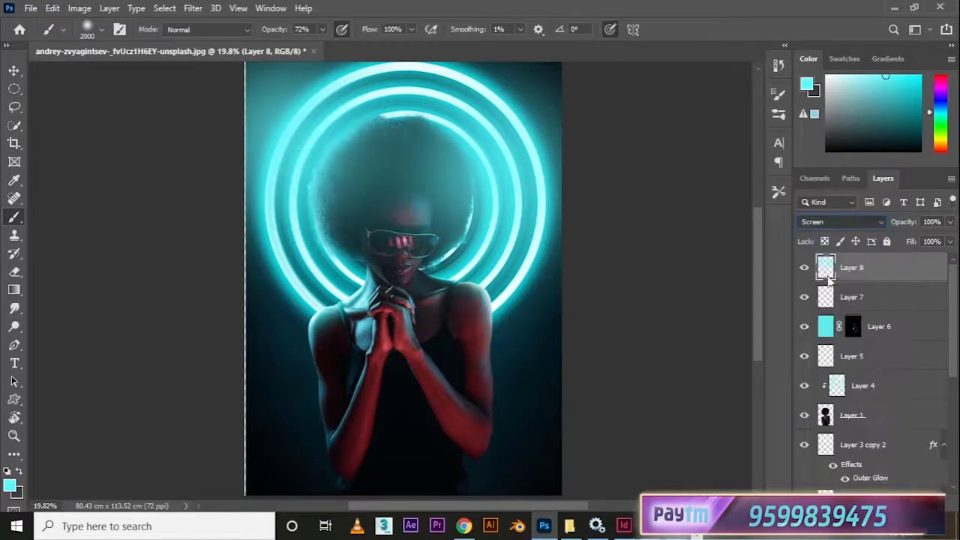
- Erase Layer 8's cyan glow from the woman's hair, face and body
{"action": "key", "text": "e"}
{"action": "left_click", "coordinate": [398, 207]}
{"action": "key", "text": "bracketright"}
{"action": "key", "text": "bracketright"}
{"action": "key", "text": "bracketright"}
{"action": "left_click", "coordinate": [398, 237]}
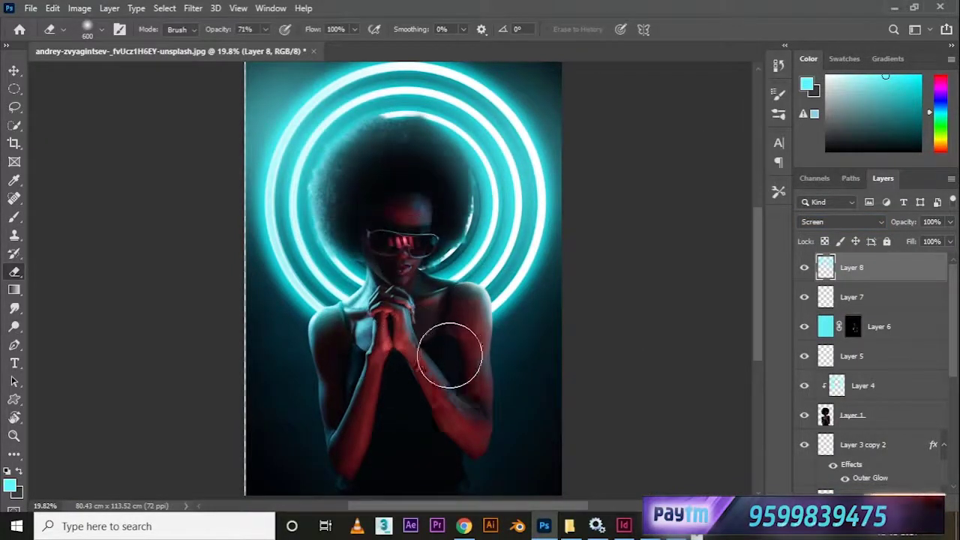
{"action": "left_click", "coordinate": [853, 415]}
{"action": "scroll", "coordinate": [555, 420], "scroll_direction": "up", "scroll_amount": 1}
{"action": "left_click", "coordinate": [14, 69]}
{"action": "scroll", "coordinate": [358, 242], "scroll_direction": "down", "scroll_amount": 2}
{"action": "scroll", "coordinate": [360, 244], "scroll_direction": "up", "scroll_amount": 5}
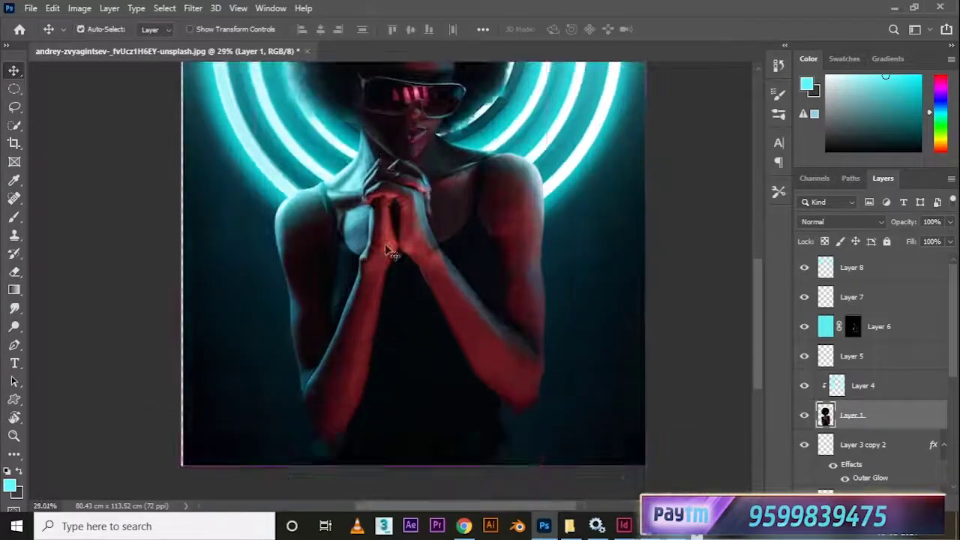
{"action": "scroll", "coordinate": [386, 251], "scroll_direction": "right", "scroll_amount": 2}
- Paint a red glow along the bottom edge of the image on Layer 8 with a 2000 px brush
{"action": "left_click", "coordinate": [885, 269]}
{"action": "key", "text": "b"}
{"action": "left_click", "coordinate": [940, 76]}
{"action": "left_click", "coordinate": [919, 77]}
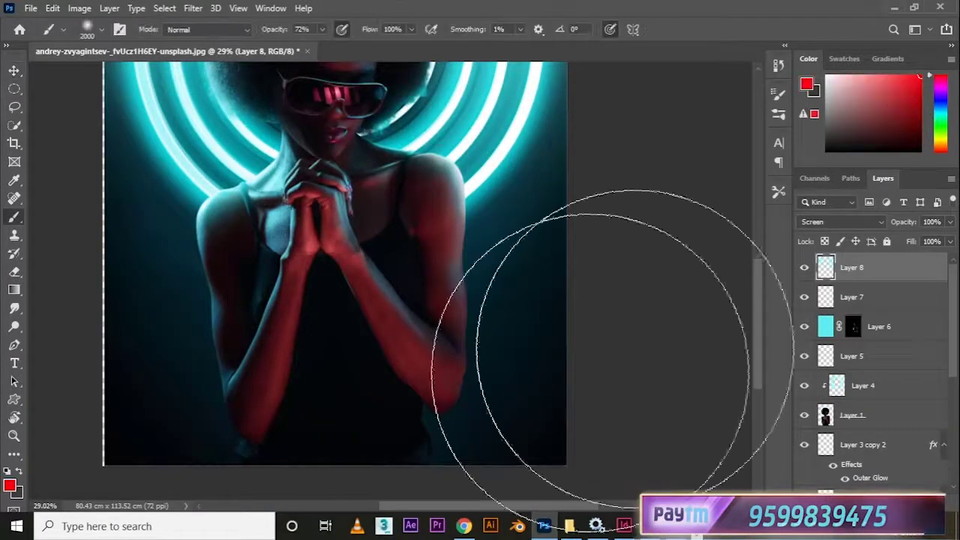
{"action": "scroll", "coordinate": [611, 349], "scroll_direction": "down", "scroll_amount": 4}
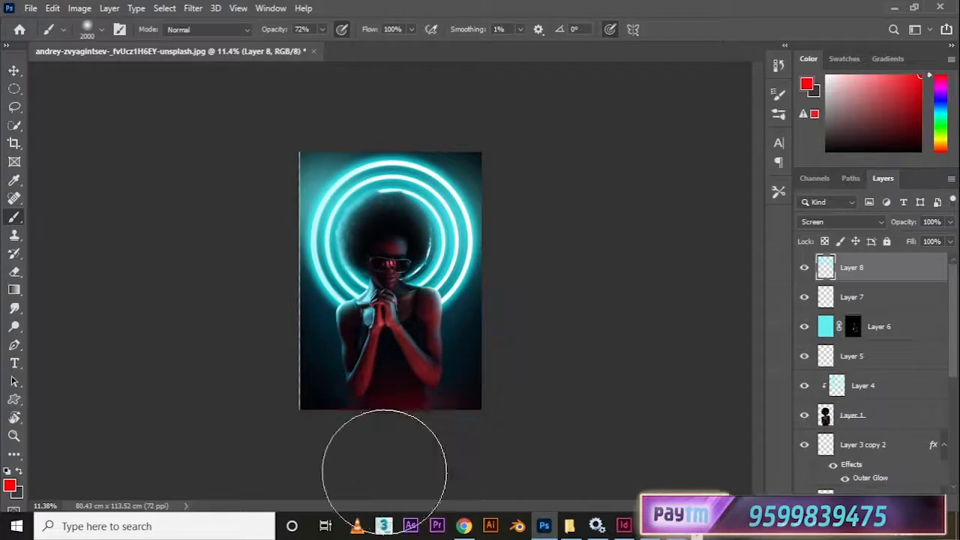
- Brighten the bottom edge of the image on Layer 8 with lighter red strokes, reducing the brush to 175 px
{"action": "scroll", "coordinate": [437, 347], "scroll_direction": "up", "scroll_amount": 3}
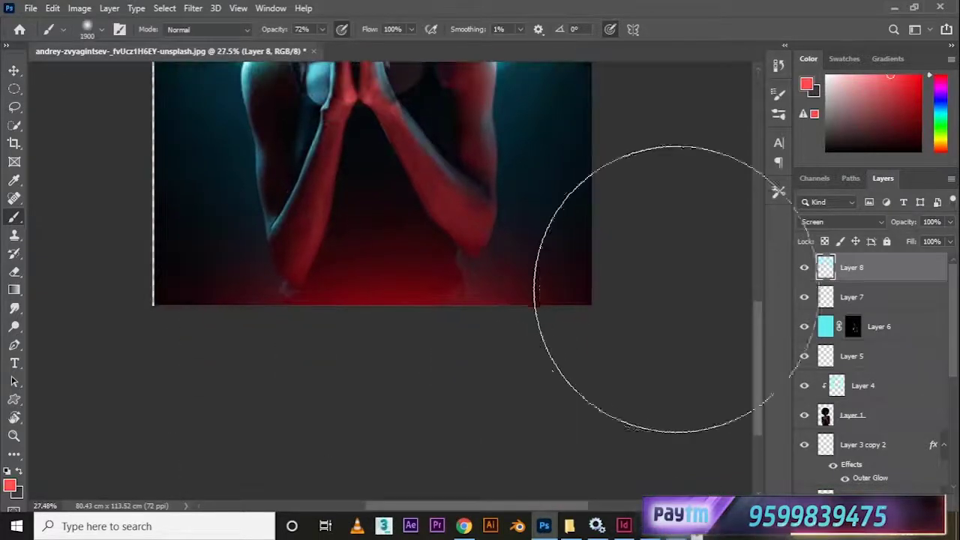
{"action": "key", "text": "bracketleft"}
{"action": "key", "text": "bracketleft"}
{"action": "key", "text": "bracketleft"}
{"action": "key", "text": "bracketleft"}
{"action": "key", "text": "bracketleft"}
{"action": "key", "text": "bracketleft"}
{"action": "key", "text": "bracketleft"}
{"action": "key", "text": "bracketleft"}
{"action": "key", "text": "bracketleft"}
{"action": "key", "text": "bracketleft"}
{"action": "key", "text": "bracketleft"}
{"action": "key", "text": "bracketleft"}
{"action": "key", "text": "bracketleft"}
{"action": "key", "text": "bracketleft"}
{"action": "key", "text": "bracketleft"}
{"action": "key", "text": "bracketleft"}
{"action": "key", "text": "bracketleft"}
{"action": "key", "text": "bracketleft"}
{"action": "key", "text": "bracketleft"}
{"action": "key", "text": "bracketleft"}
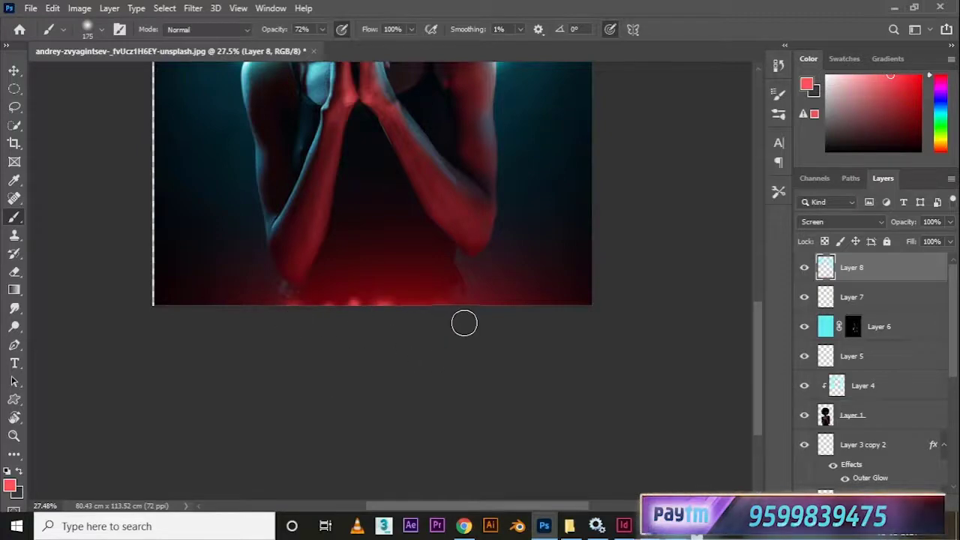
{"action": "scroll", "coordinate": [332, 375], "scroll_direction": "down", "scroll_amount": 3}
{"action": "scroll", "coordinate": [333, 373], "scroll_direction": "up", "scroll_amount": 3}
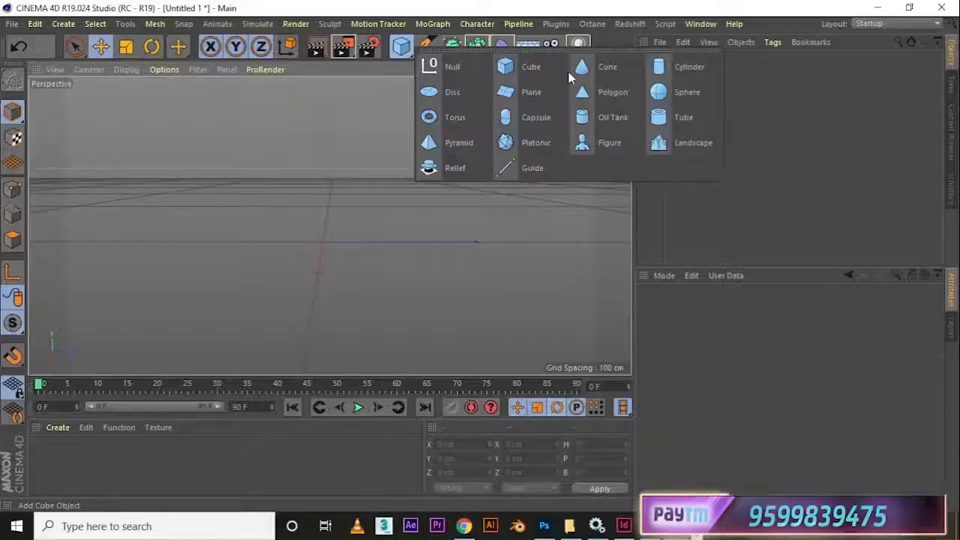
- Switch to Cinema 4D, add a Cylinder and display it shaded with lines
{"action": "left_click", "coordinate": [675, 74]}
{"action": "left_click_drag", "start_coordinate": [343, 323], "coordinate": [464, 317]}
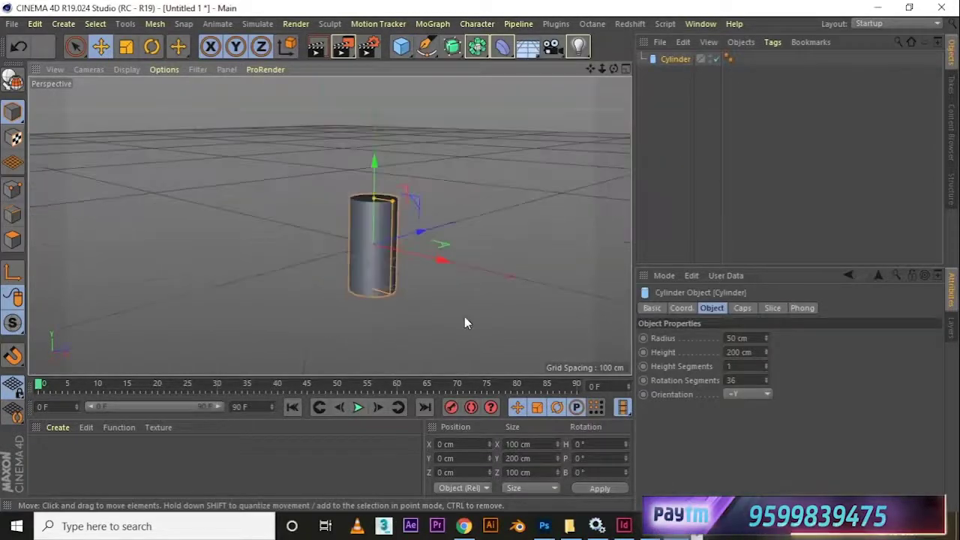
{"action": "left_click", "coordinate": [126, 69]}
{"action": "left_click", "coordinate": [173, 105]}
- Resize the cylinder into a flat disc about 488 cm wide and 12.6 cm thick and rotate its bank to 90°
{"action": "scroll", "coordinate": [420, 244], "scroll_direction": "up", "scroll_amount": 6}
{"action": "mouse_move", "coordinate": [302, 135]}
{"action": "left_mouse_down"}
{"action": "mouse_move", "coordinate": [320, 241]}
{"action": "mouse_move", "coordinate": [420, 253]}
{"action": "mouse_move", "coordinate": [596, 247]}
{"action": "left_mouse_up"}
{"action": "key", "text": "r"}
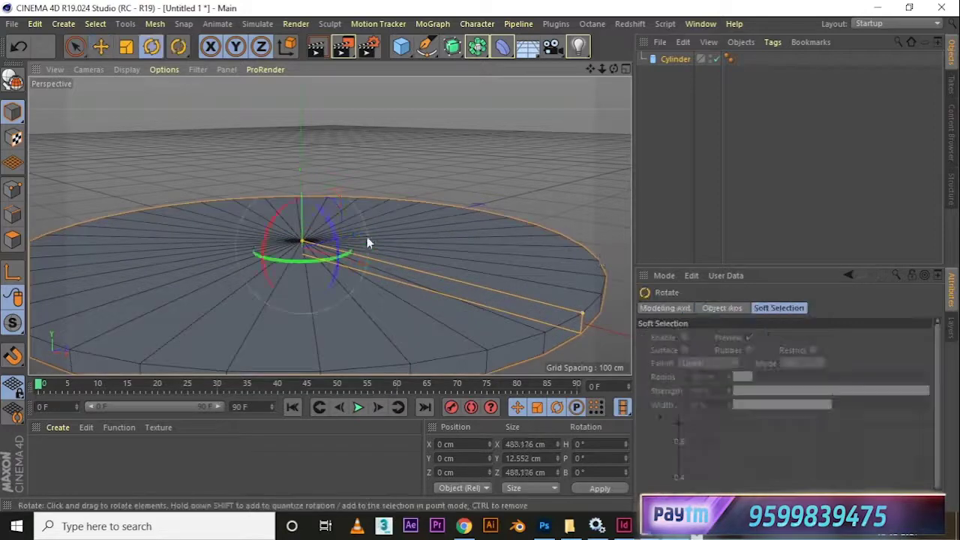
{"action": "left_click_drag", "start_coordinate": [327, 221], "coordinate": [316, 276]}
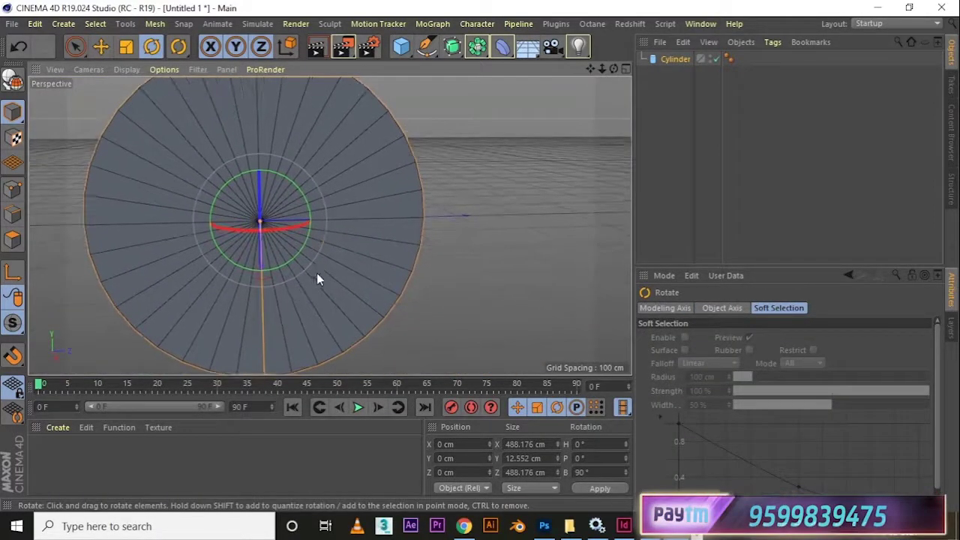
- Make the cylinder disc editable and optimize its mesh
{"action": "left_click", "coordinate": [13, 240]}
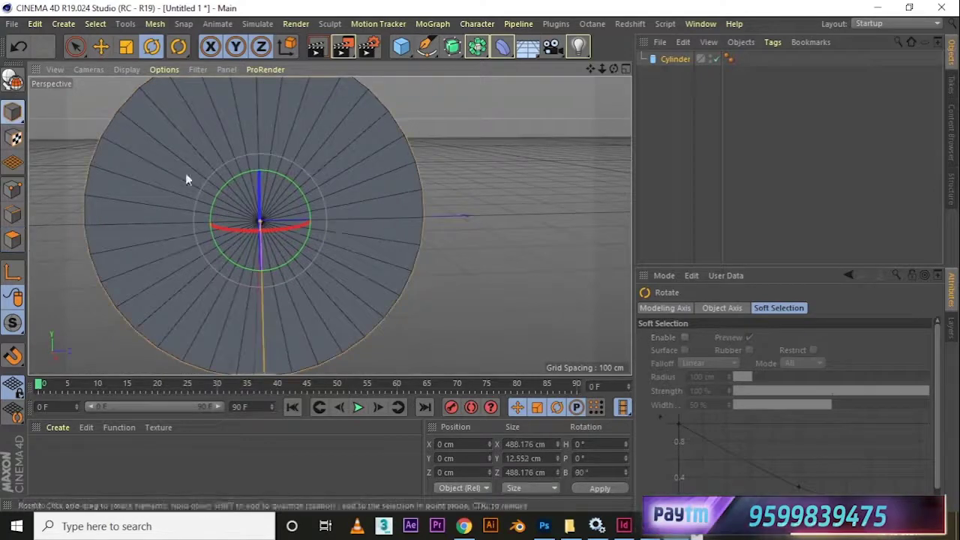
{"action": "key", "text": "Return"}
{"action": "key", "text": "shift+c"}
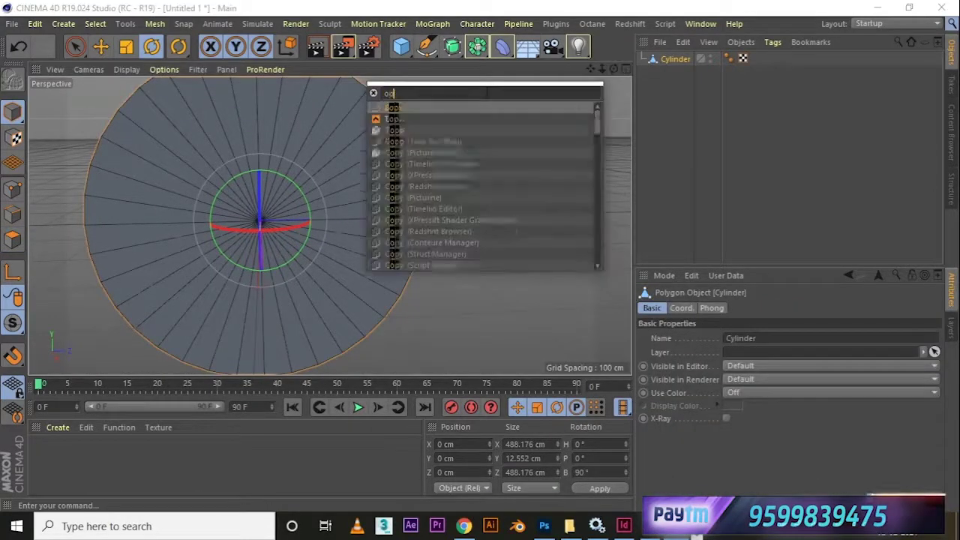
{"action": "type", "text": "optim"}
{"action": "left_click_drag", "start_coordinate": [616, 44], "coordinate": [616, 45]}
{"action": "left_click", "coordinate": [612, 46]}
{"action": "scroll", "coordinate": [225, 218], "scroll_direction": "down", "scroll_amount": 2}
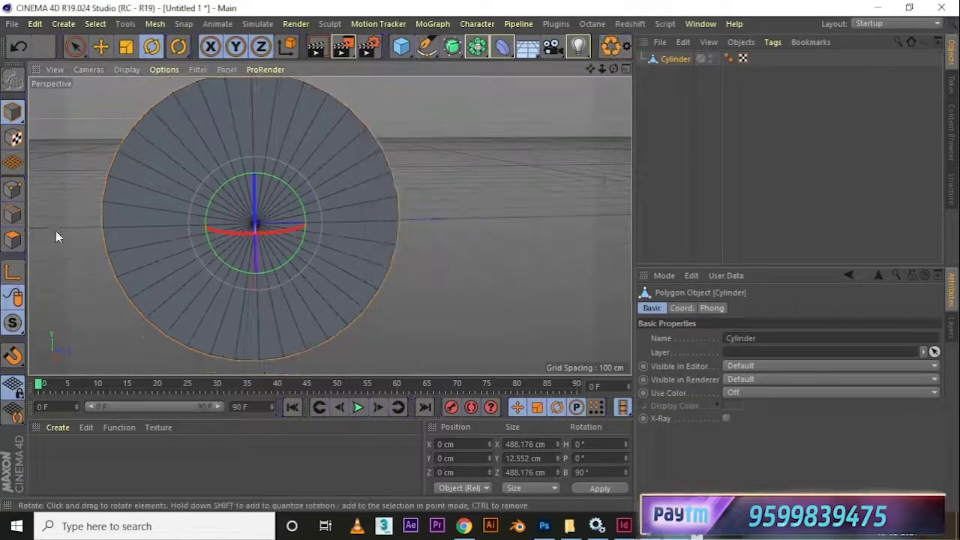
- Select all polygons on both flat caps of the disc and inset them to about 456 cm across
{"action": "left_click", "coordinate": [12, 240]}
{"action": "left_click", "coordinate": [150, 250]}
{"action": "left_click_drag", "start_coordinate": [178, 281], "coordinate": [366, 244]}
{"action": "key", "text": "ctrl+z"}
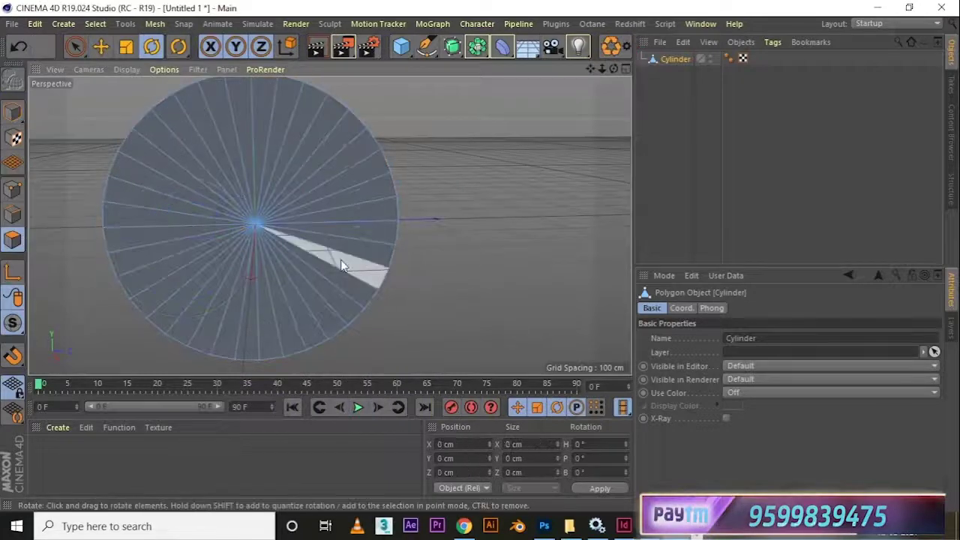
{"action": "left_click", "coordinate": [75, 47]}
{"action": "left_click", "coordinate": [257, 225]}
{"action": "left_click_drag", "start_coordinate": [210, 278], "coordinate": [293, 248]}
{"action": "left_click_drag", "start_coordinate": [242, 293], "coordinate": [333, 318]}
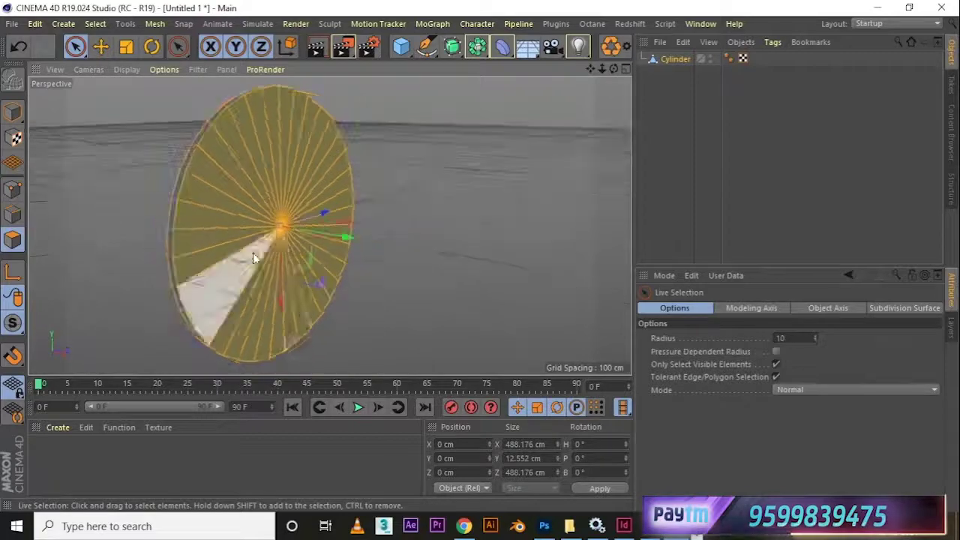
{"action": "right_click", "coordinate": [276, 263]}
{"action": "left_click", "coordinate": [303, 271]}
{"action": "left_click_drag", "start_coordinate": [296, 231], "coordinate": [351, 312]}
- Scale the inset caps along the disc's axis so they span about 17 cm in thickness
{"action": "key", "text": "t"}
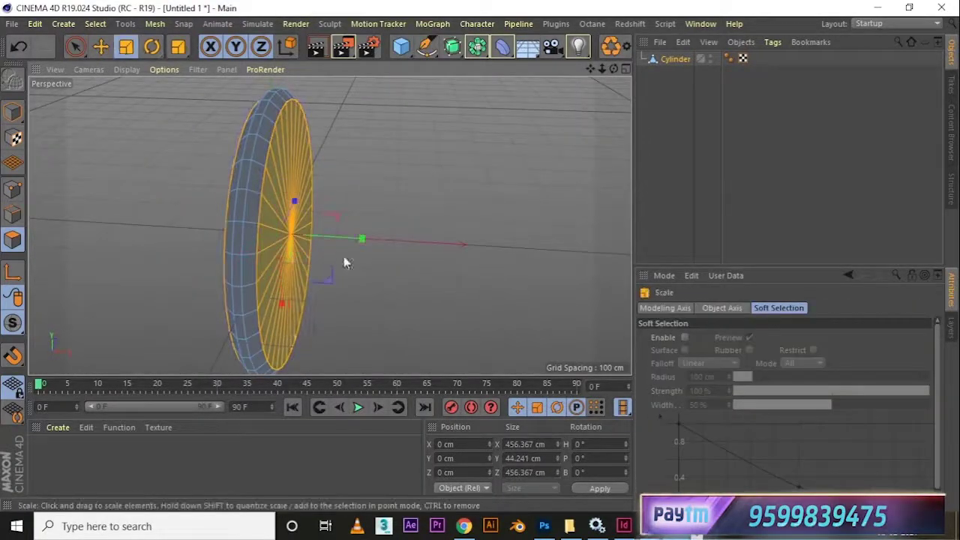
{"action": "left_click_drag", "start_coordinate": [360, 238], "coordinate": [305, 246]}
{"action": "left_click_drag", "start_coordinate": [324, 289], "coordinate": [181, 263]}
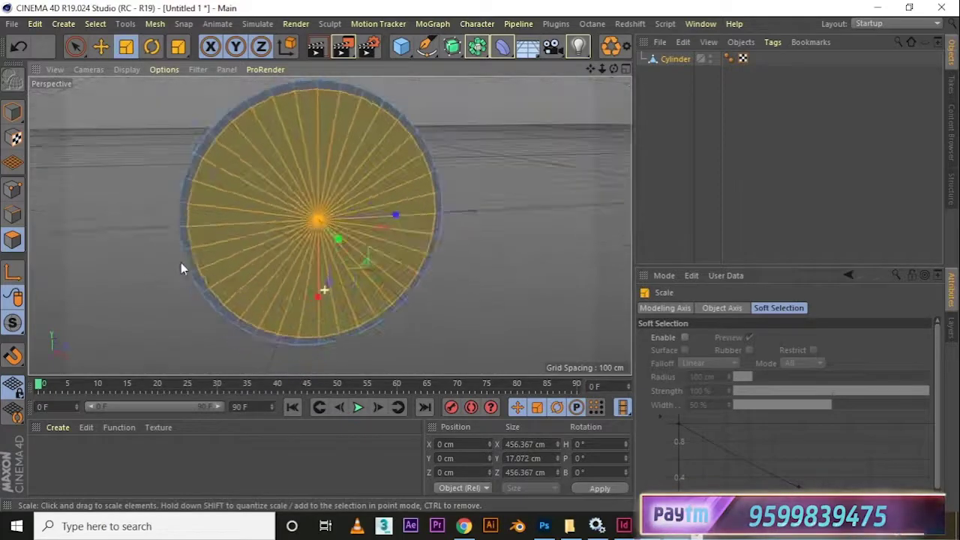
- Bridge the front and back cap polygons to open the disc into a ring
{"action": "right_click", "coordinate": [319, 250]}
{"action": "left_click", "coordinate": [403, 124]}
{"action": "right_click", "coordinate": [278, 188]}
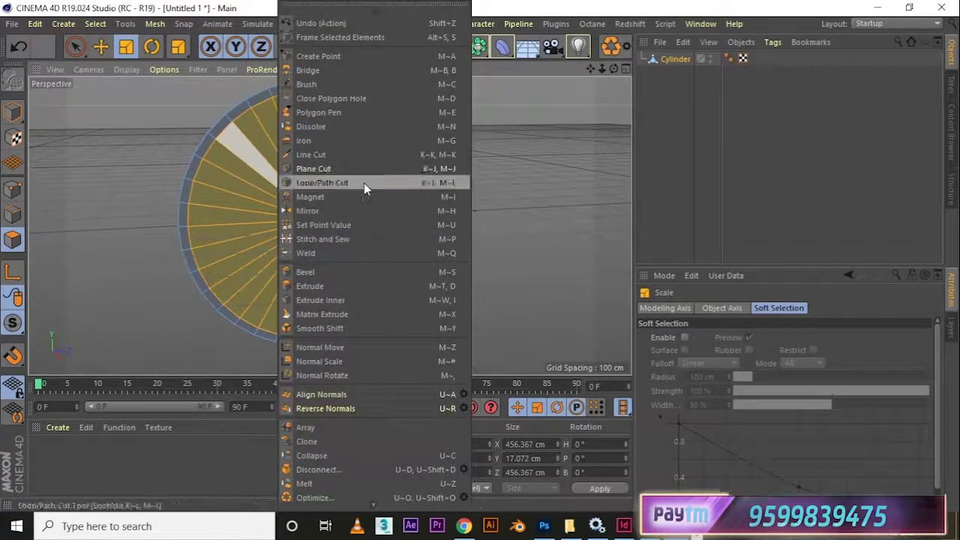
{"action": "key", "text": "b"}
{"action": "left_click_drag", "start_coordinate": [231, 276], "coordinate": [213, 240]}
{"action": "left_click_drag", "start_coordinate": [280, 285], "coordinate": [371, 290]}
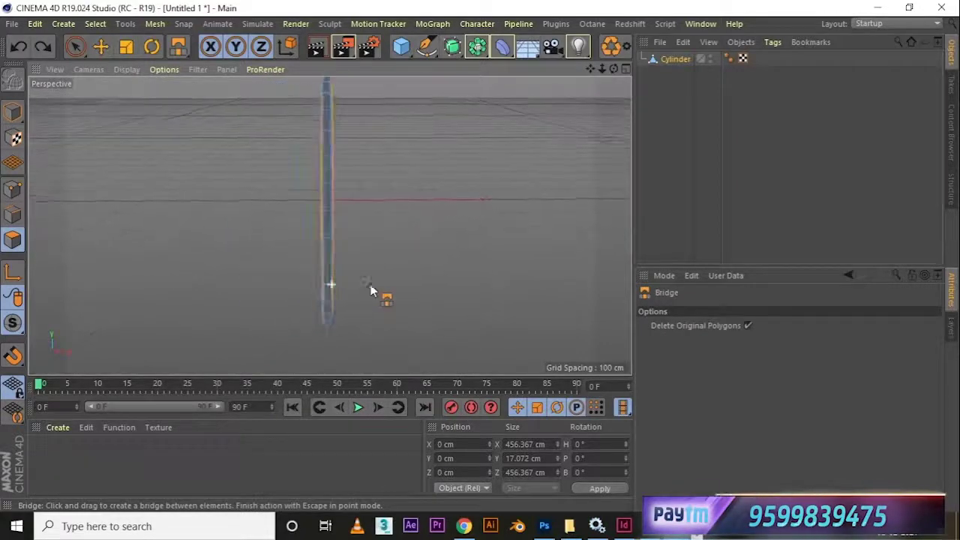
{"action": "left_click_drag", "start_coordinate": [332, 255], "coordinate": [11, 102]}
- Return to object-level editing and duplicate the ring in place
{"action": "left_click", "coordinate": [12, 112]}
{"action": "left_click_drag", "start_coordinate": [291, 259], "coordinate": [247, 270]}
{"action": "left_click", "coordinate": [100, 46]}
{"action": "left_click", "coordinate": [107, 138]}
{"action": "scroll", "coordinate": [300, 240], "scroll_direction": "up", "scroll_amount": 2}
{"action": "left_click", "coordinate": [355, 215]}
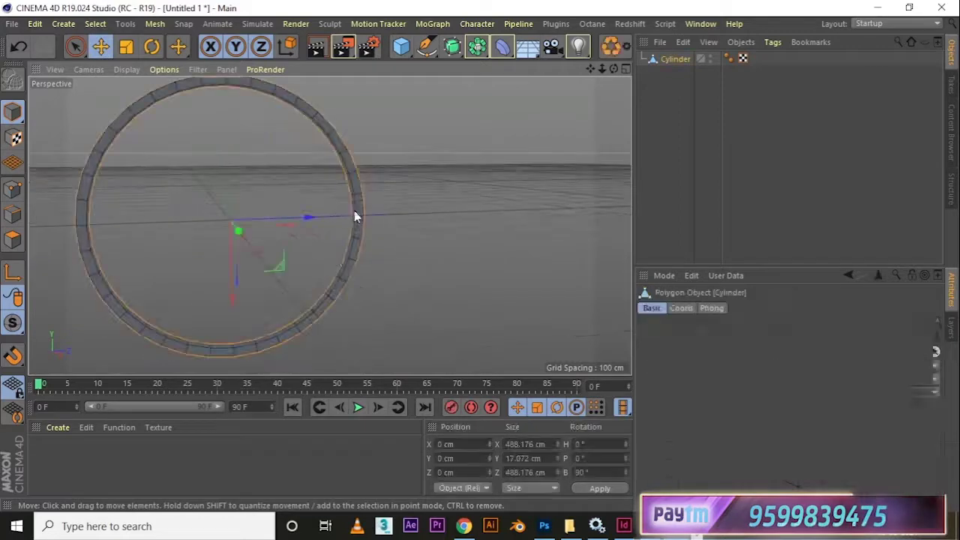
{"action": "left_click_drag", "start_coordinate": [311, 261], "coordinate": [315, 302]}
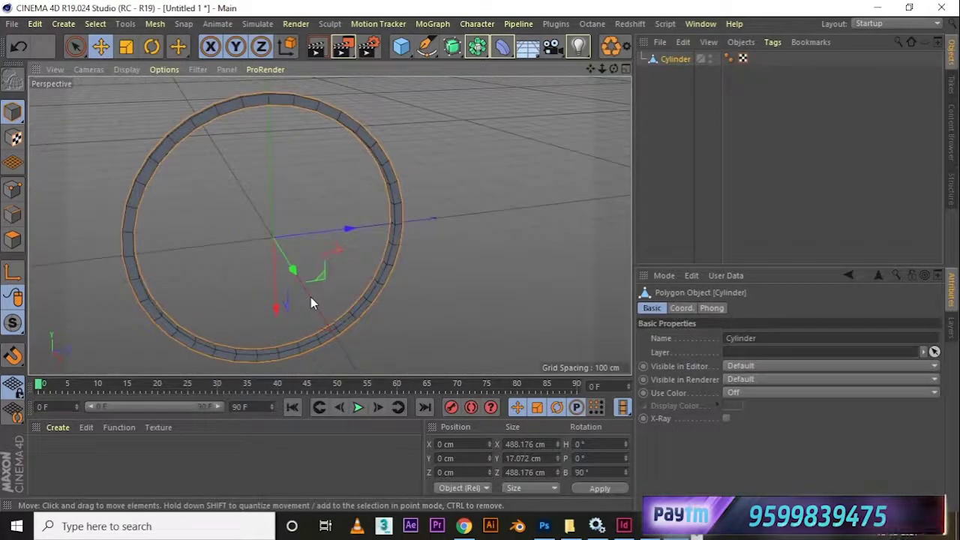
{"action": "left_click_drag", "start_coordinate": [328, 268], "coordinate": [280, 267]}
{"action": "left_click", "coordinate": [674, 60]}
{"action": "key", "text": "ctrl+c"}
{"action": "key", "text": "ctrl+v"}
{"action": "left_click_drag", "start_coordinate": [409, 266], "coordinate": [483, 236]}
{"action": "left_click_drag", "start_coordinate": [438, 211], "coordinate": [415, 207]}
{"action": "left_click_drag", "start_coordinate": [441, 286], "coordinate": [497, 294]}
{"action": "key", "text": "r"}
{"action": "key", "text": "t"}
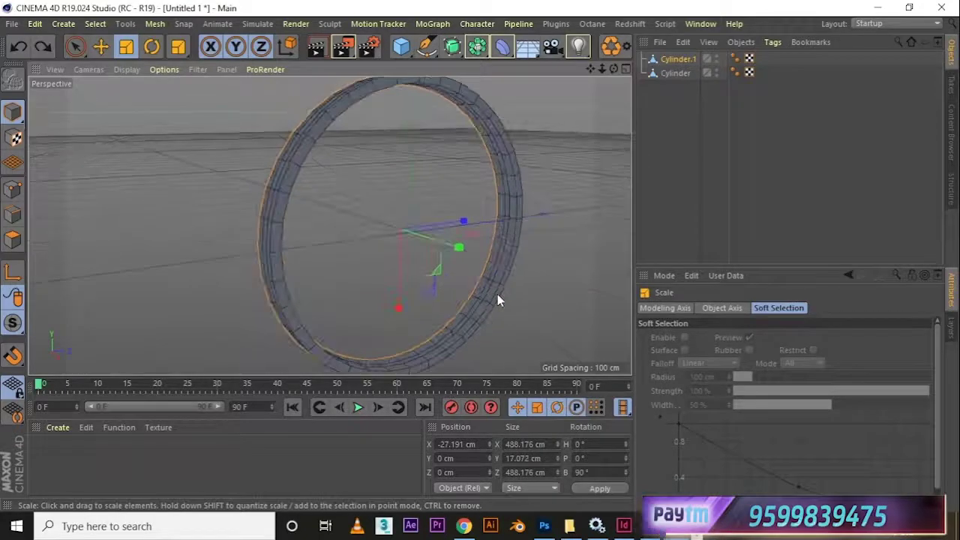
{"action": "key", "text": "ctrl+z"}
- Scale the inner wall polygons of the duplicated ring inward to a central hole about 55 cm wide
{"action": "mouse_move", "coordinate": [448, 228]}
{"action": "left_mouse_down"}
{"action": "mouse_move", "coordinate": [413, 243]}
{"action": "mouse_move", "coordinate": [510, 231]}
{"action": "mouse_move", "coordinate": [458, 234]}
{"action": "left_mouse_up"}
{"action": "left_click_drag", "start_coordinate": [480, 233], "coordinate": [393, 231]}
{"action": "left_click_drag", "start_coordinate": [491, 139], "coordinate": [441, 297]}
{"action": "left_click_drag", "start_coordinate": [441, 302], "coordinate": [374, 297]}
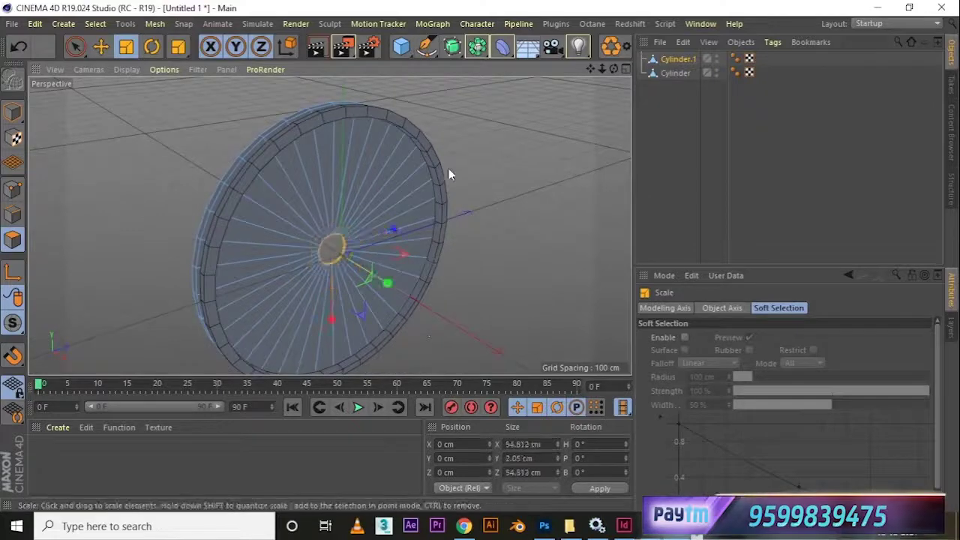
{"action": "left_click_drag", "start_coordinate": [490, 172], "coordinate": [564, 197]}
- Scale the whole inner disc to about 8.1 cm thick, then select the outer ring
{"action": "left_click", "coordinate": [13, 113]}
{"action": "left_click_drag", "start_coordinate": [447, 204], "coordinate": [425, 200]}
{"action": "key", "text": "e"}
{"action": "left_click_drag", "start_coordinate": [450, 215], "coordinate": [265, 177]}
{"action": "left_click", "coordinate": [440, 135]}
{"action": "left_click_drag", "start_coordinate": [398, 203], "coordinate": [376, 189]}
{"action": "scroll", "coordinate": [388, 212], "scroll_direction": "up", "scroll_amount": 3}
{"action": "key", "text": "k"}
{"action": "key", "text": "l"}
{"action": "key", "text": "u"}
{"action": "key", "text": "l"}
{"action": "left_click", "coordinate": [100, 46]}
{"action": "left_click_drag", "start_coordinate": [330, 226], "coordinate": [376, 187]}
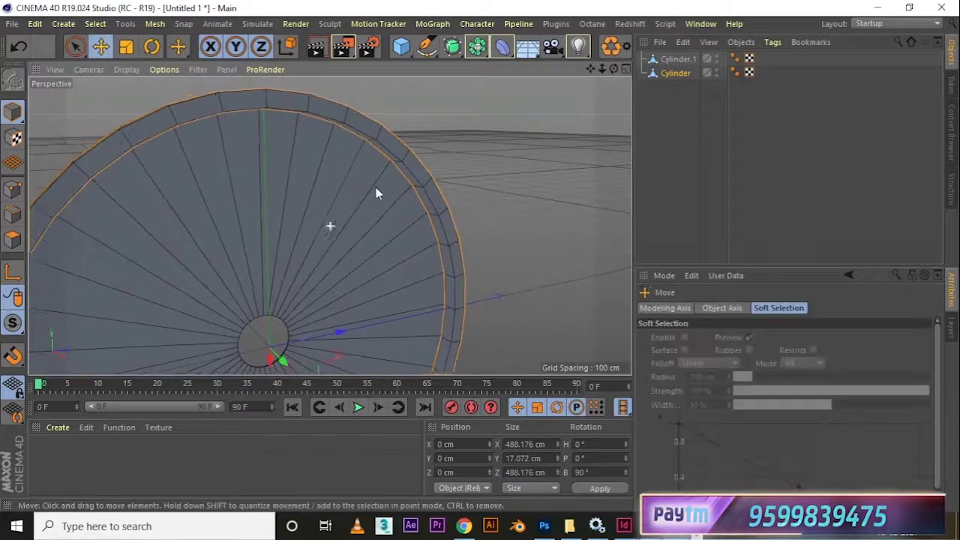
- Cut a pair of edge loops around the outer ring using Loop/Path Cut with Symmetrical Cut on, at about 89.4% offset
{"action": "left_click", "coordinate": [12, 215]}
{"action": "left_click_drag", "start_coordinate": [423, 221], "coordinate": [409, 204]}
{"action": "key", "text": "m"}
{"action": "key", "text": "l"}
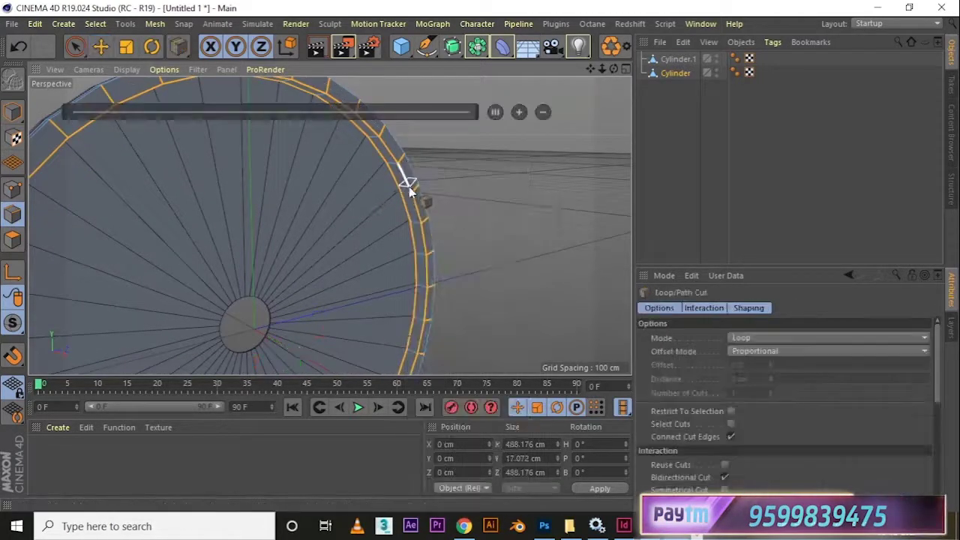
{"action": "left_click", "coordinate": [724, 490]}
{"action": "left_click_drag", "start_coordinate": [466, 225], "coordinate": [398, 211]}
{"action": "scroll", "coordinate": [387, 211], "scroll_direction": "up", "scroll_amount": 5}
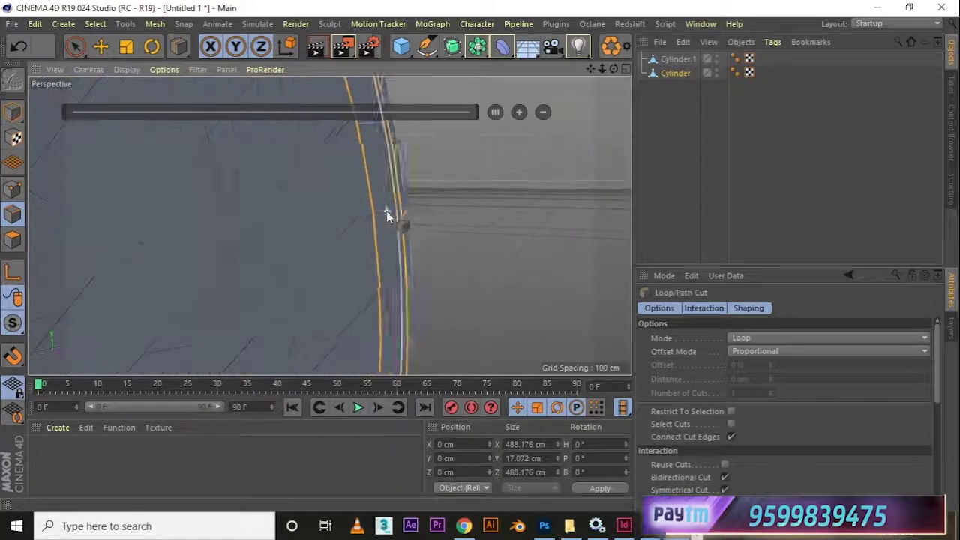
{"action": "left_click", "coordinate": [394, 128]}
{"action": "scroll", "coordinate": [362, 200], "scroll_direction": "down", "scroll_amount": 5}
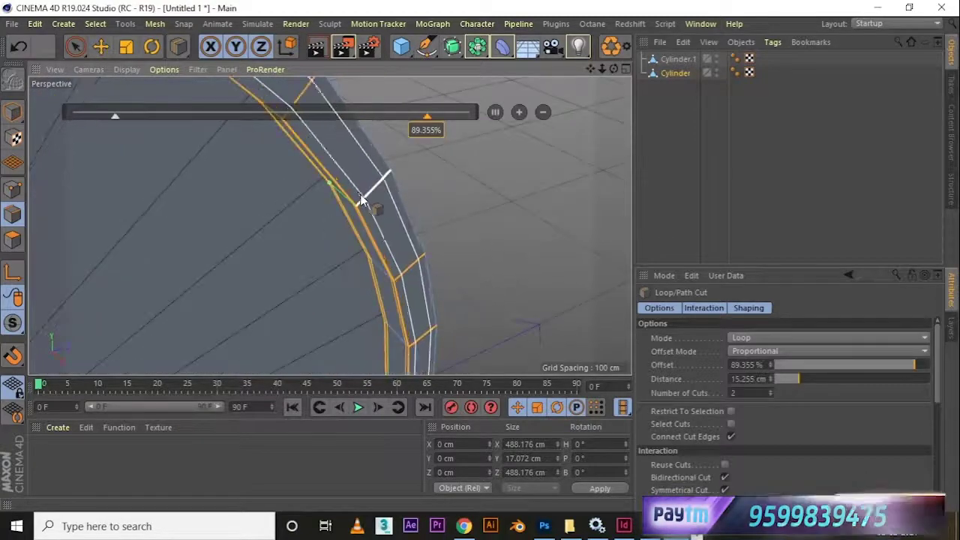
- Add symmetrical loop cuts on the ring's side faces at about 83.8% and 18.6%, then place the ring in a Subdivision Surface
{"action": "left_click_drag", "start_coordinate": [362, 203], "coordinate": [311, 310]}
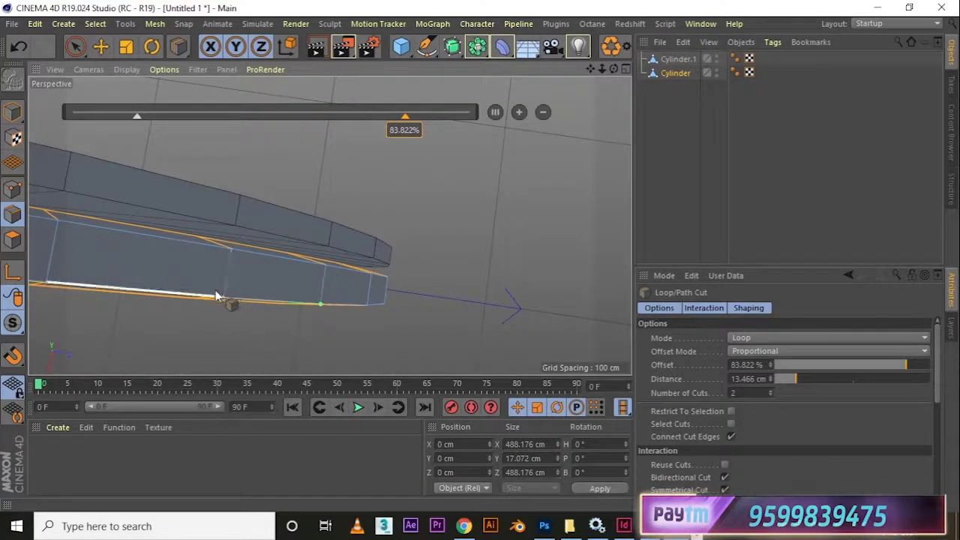
{"action": "left_click_drag", "start_coordinate": [223, 292], "coordinate": [173, 136]}
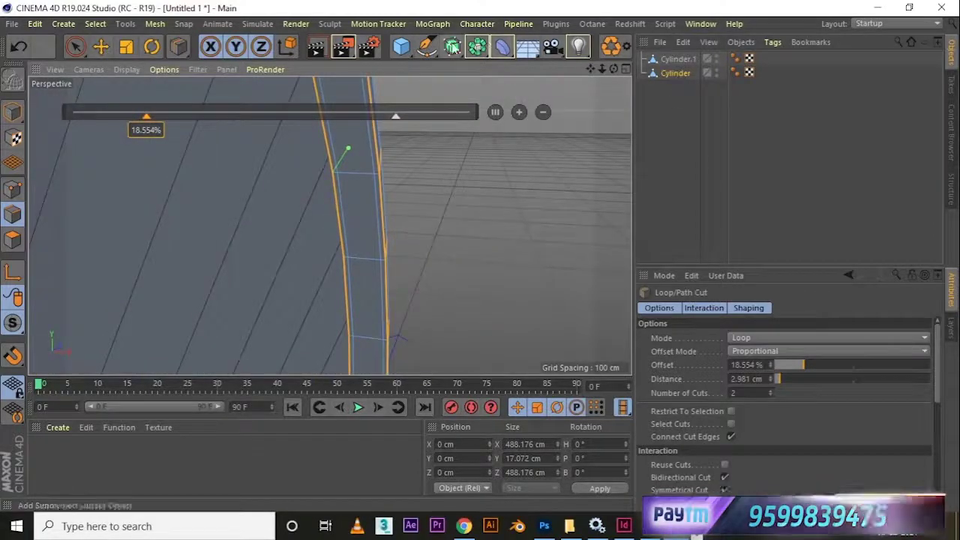
{"action": "left_click", "coordinate": [477, 46], "text": "alt"}
{"action": "left_click_drag", "start_coordinate": [420, 225], "coordinate": [405, 273]}
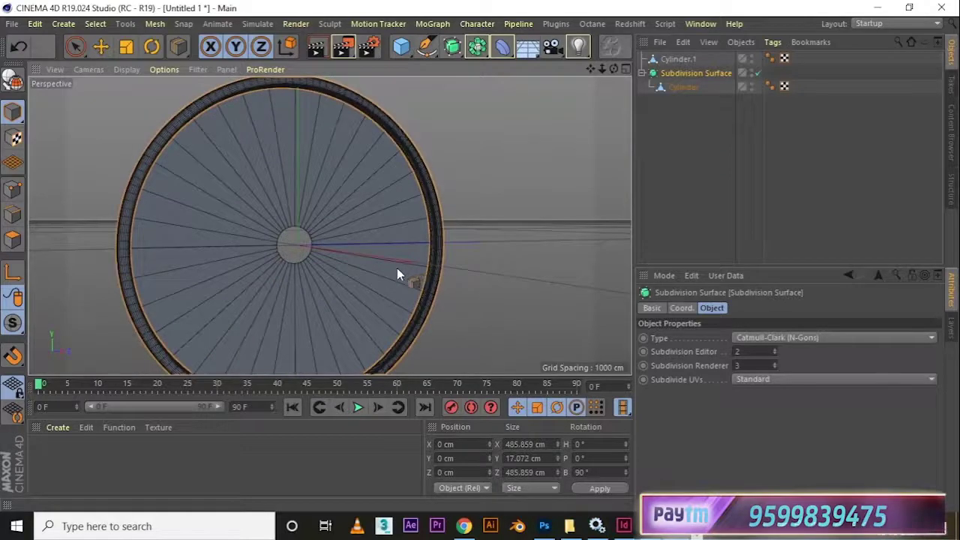
- Cut one circular edge loop near the rim of the inner disc Cylinder.1 at about 12.2% offset with Symmetrical Cut off
{"action": "left_click", "coordinate": [678, 58]}
{"action": "key", "text": "k"}
{"action": "key", "text": "l"}
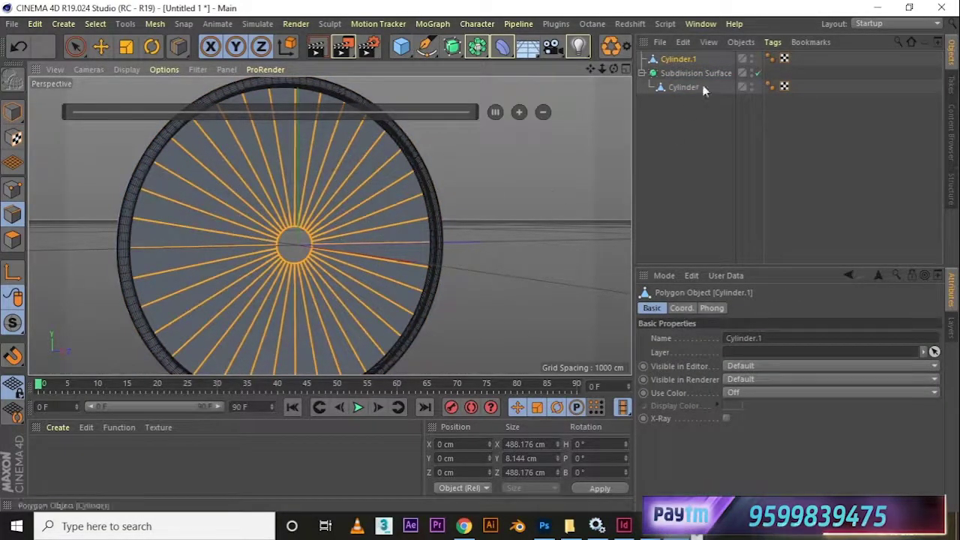
{"action": "left_click", "coordinate": [75, 46]}
{"action": "key", "text": "k"}
{"action": "key", "text": "l"}
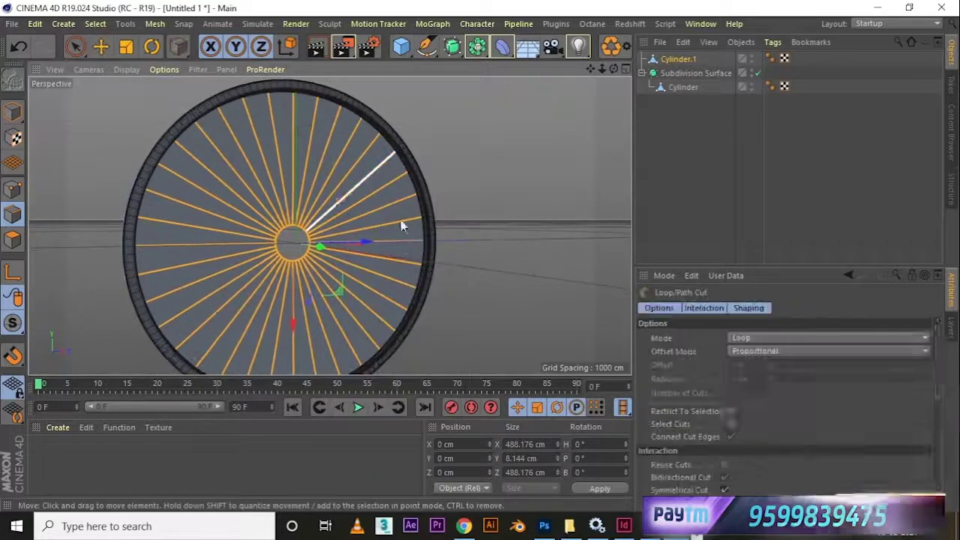
{"action": "left_click", "coordinate": [726, 490]}
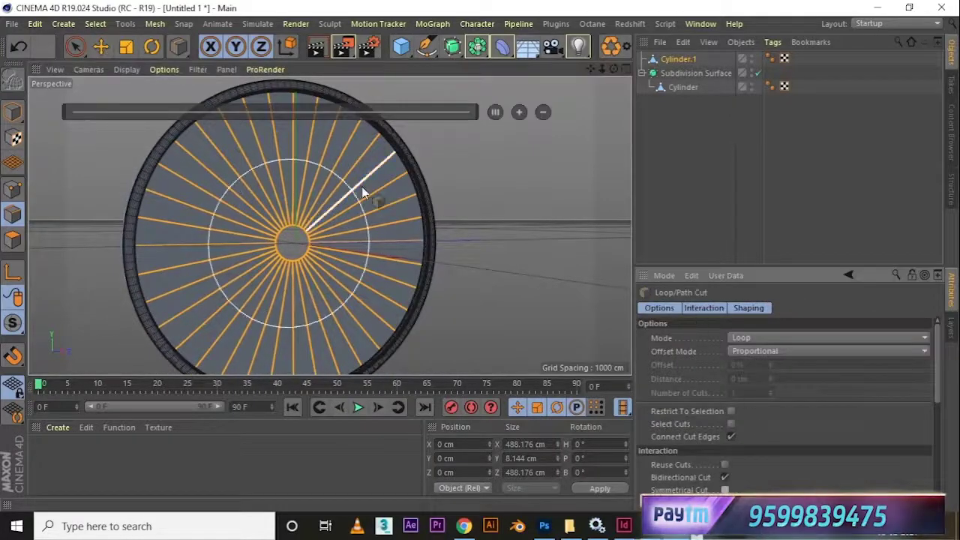
{"action": "left_click", "coordinate": [387, 155]}
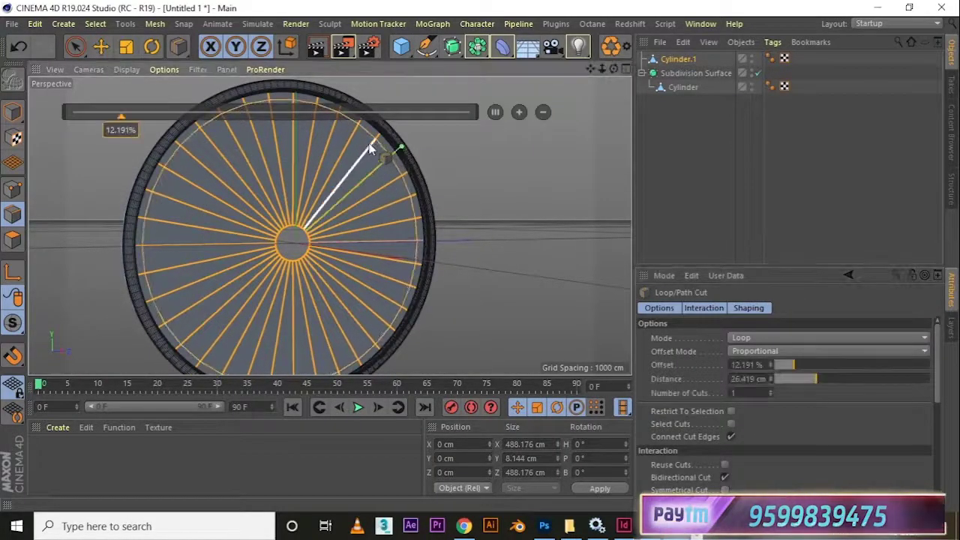
- Add more concentric edge loops in close pairs toward the hub to outline four narrow bands on the inner disc
{"action": "scroll", "coordinate": [371, 147], "scroll_direction": "up", "scroll_amount": 3}
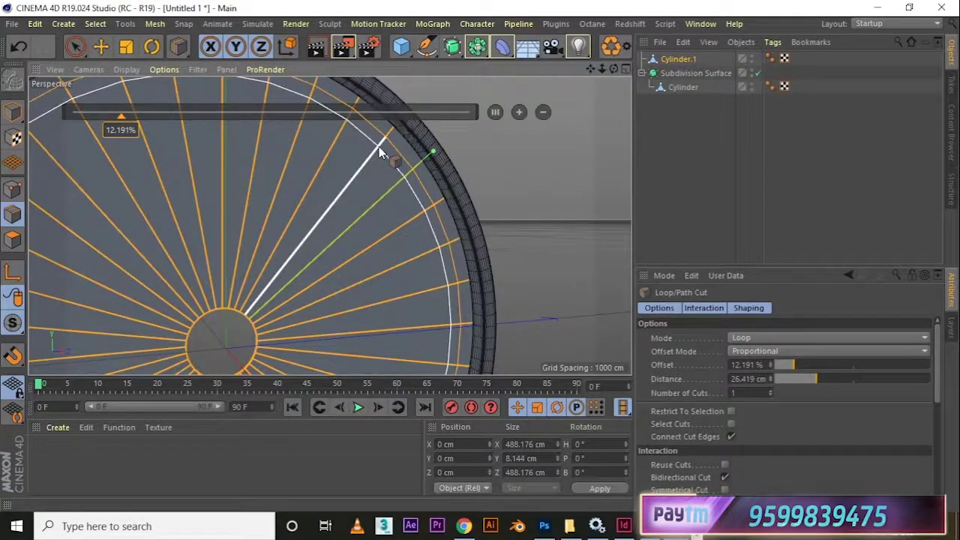
{"action": "left_click_drag", "start_coordinate": [379, 146], "coordinate": [352, 179]}
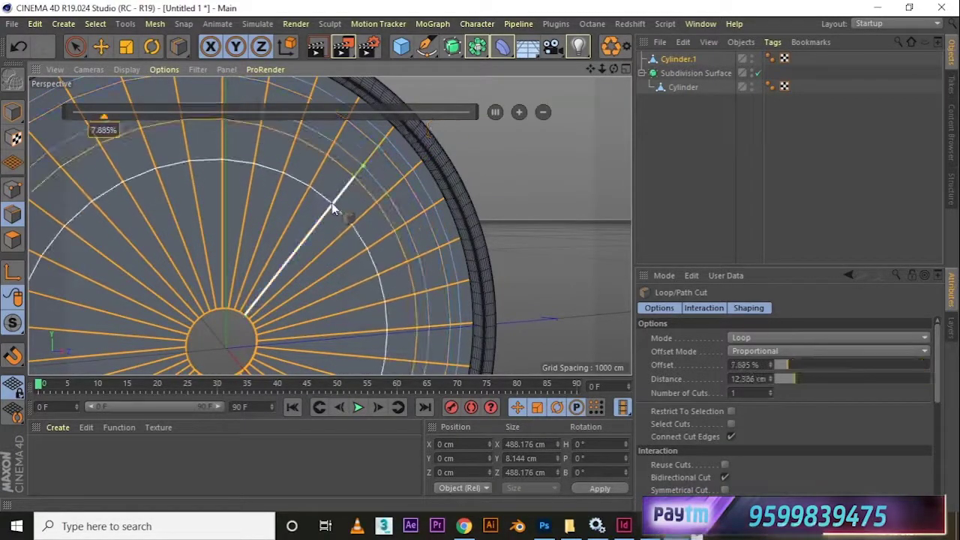
{"action": "left_click_drag", "start_coordinate": [333, 210], "coordinate": [323, 220]}
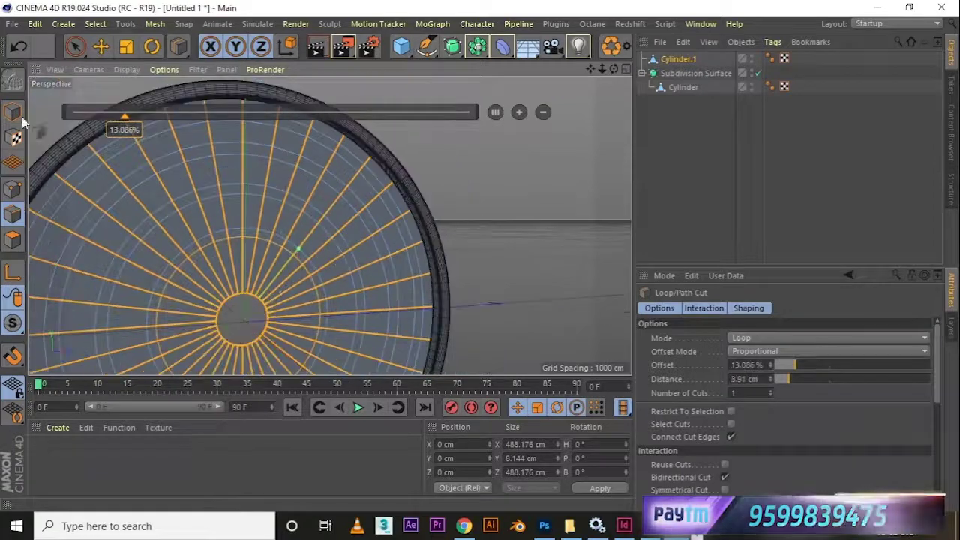
- Loop-select the four narrow bands on the inner disc and extrude them outward by 12.7 cm
{"action": "key", "text": "u"}
{"action": "key", "text": "l"}
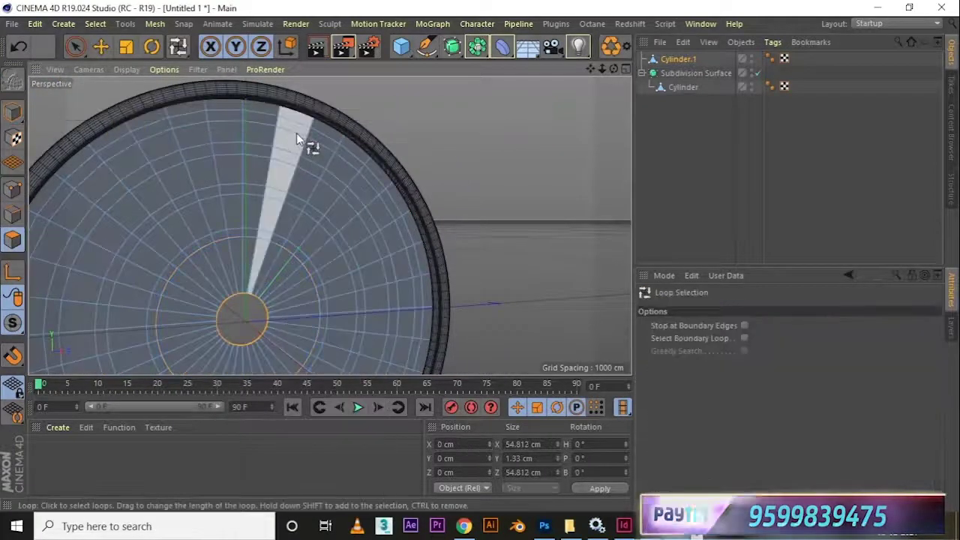
{"action": "left_click", "coordinate": [276, 122]}
{"action": "left_click", "coordinate": [275, 152], "text": "shift"}
{"action": "left_click", "coordinate": [264, 195], "text": "shift"}
{"action": "left_click", "coordinate": [267, 234], "text": "shift"}
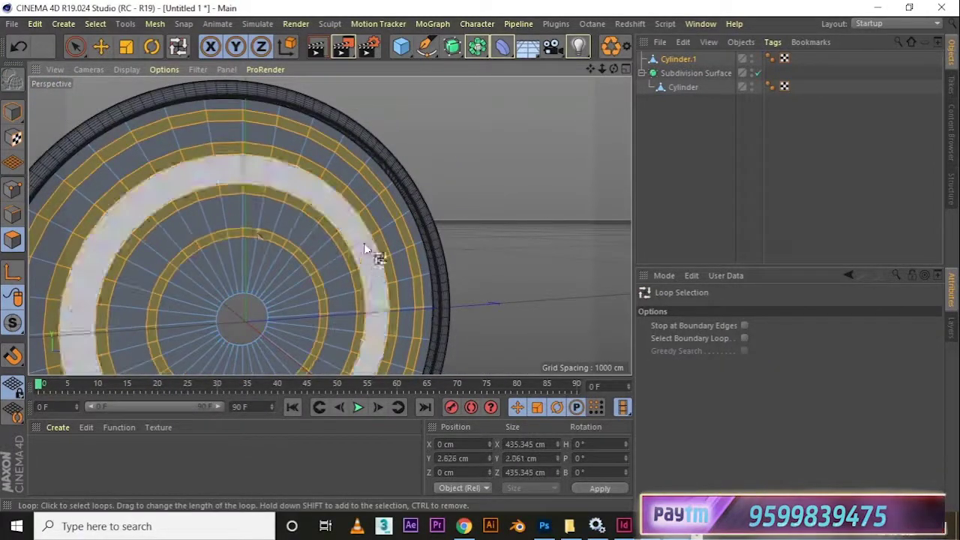
{"action": "left_click_drag", "start_coordinate": [364, 243], "coordinate": [484, 276]}
{"action": "key", "text": "d"}
{"action": "left_click_drag", "start_coordinate": [447, 264], "coordinate": [369, 282]}
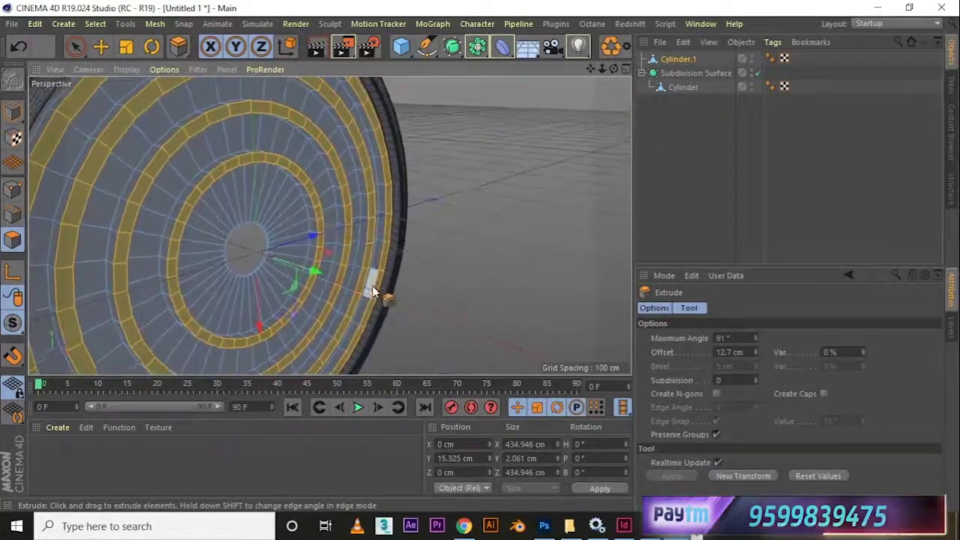
- Cut symmetrical edge loops along the top of the innermost raised band at about 90.2% offset with Symmetrical Cut on
{"action": "key", "text": "k"}
{"action": "key", "text": "l"}
{"action": "left_click", "coordinate": [725, 491]}
{"action": "scroll", "coordinate": [330, 240], "scroll_direction": "up", "scroll_amount": 7}
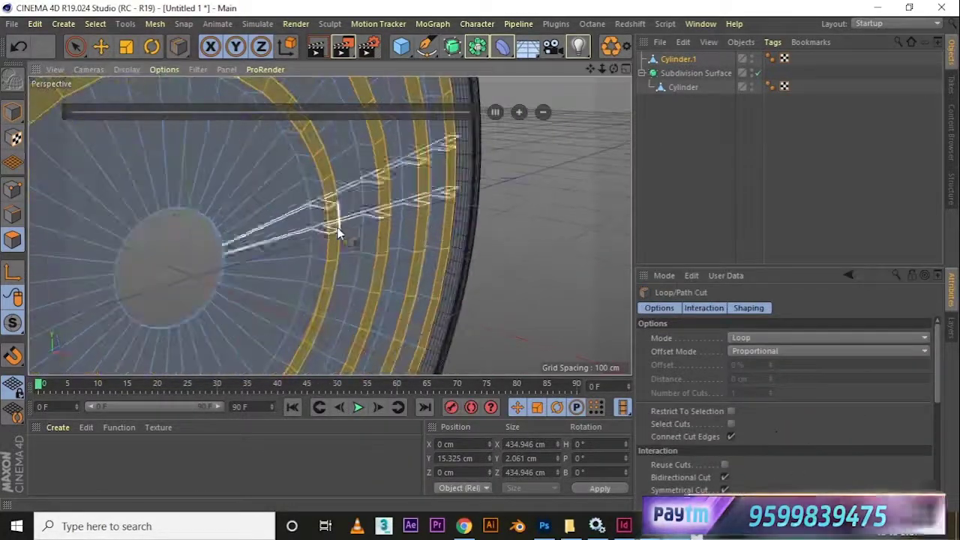
{"action": "left_click", "coordinate": [329, 242]}
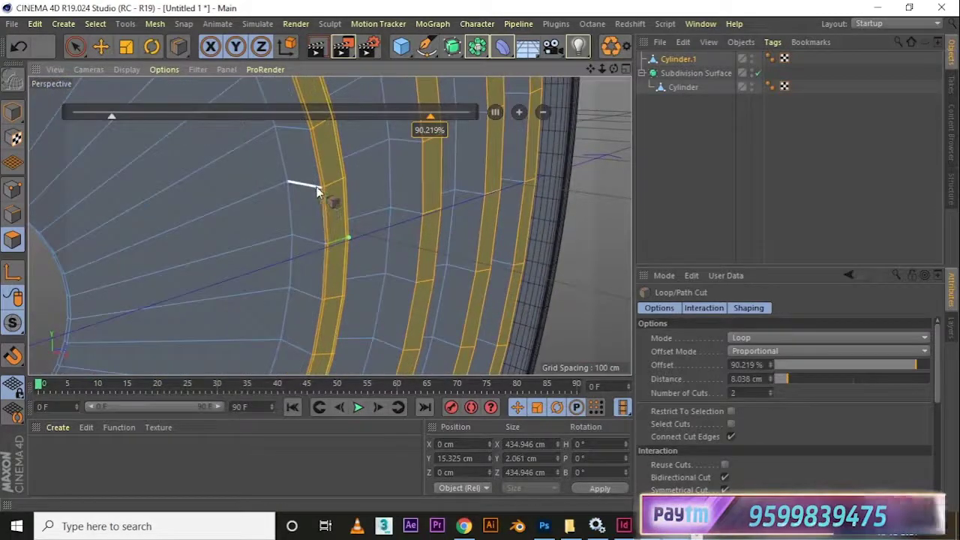
{"action": "left_click_drag", "start_coordinate": [317, 186], "coordinate": [333, 180]}
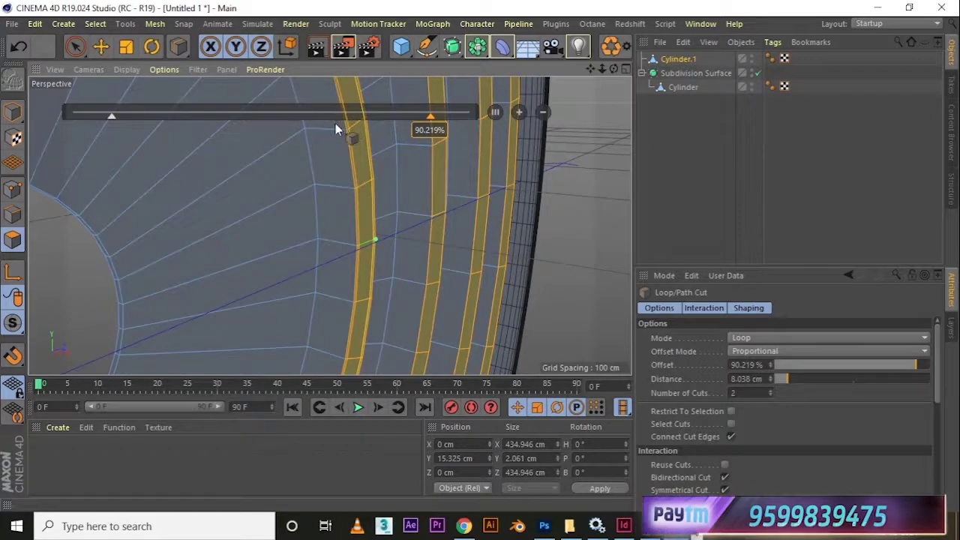
- Cut symmetrical edge loops along the edges of the inner raised bands on Cylinder.1 with Symmetrical Cut on
{"action": "left_click", "coordinate": [382, 218]}
{"action": "left_click_drag", "start_coordinate": [396, 226], "coordinate": [349, 242], "text": "alt"}
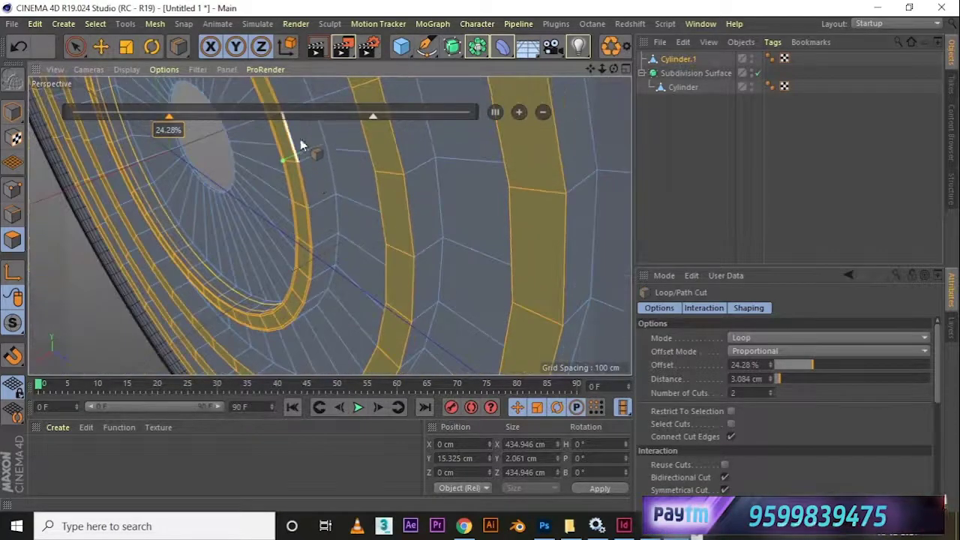
{"action": "left_click", "coordinate": [341, 248]}
{"action": "left_click_drag", "start_coordinate": [365, 272], "coordinate": [440, 242], "text": "alt"}
{"action": "left_click", "coordinate": [440, 244]}
{"action": "left_click_drag", "start_coordinate": [465, 274], "coordinate": [556, 259], "text": "alt"}
{"action": "left_click", "coordinate": [486, 197]}
{"action": "left_click_drag", "start_coordinate": [495, 213], "coordinate": [405, 318], "text": "alt"}
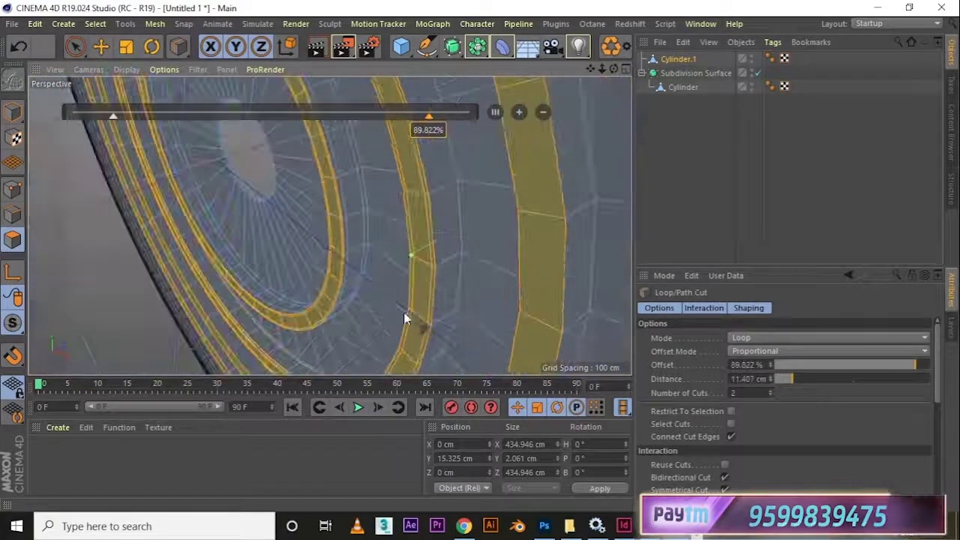
- Add symmetrical edge loops along the remaining raised bands out to the rim, using about 21% offset beside the outermost band
{"action": "left_click", "coordinate": [461, 259]}
{"action": "left_click_drag", "start_coordinate": [469, 263], "coordinate": [445, 294], "text": "alt"}
{"action": "left_click", "coordinate": [495, 247]}
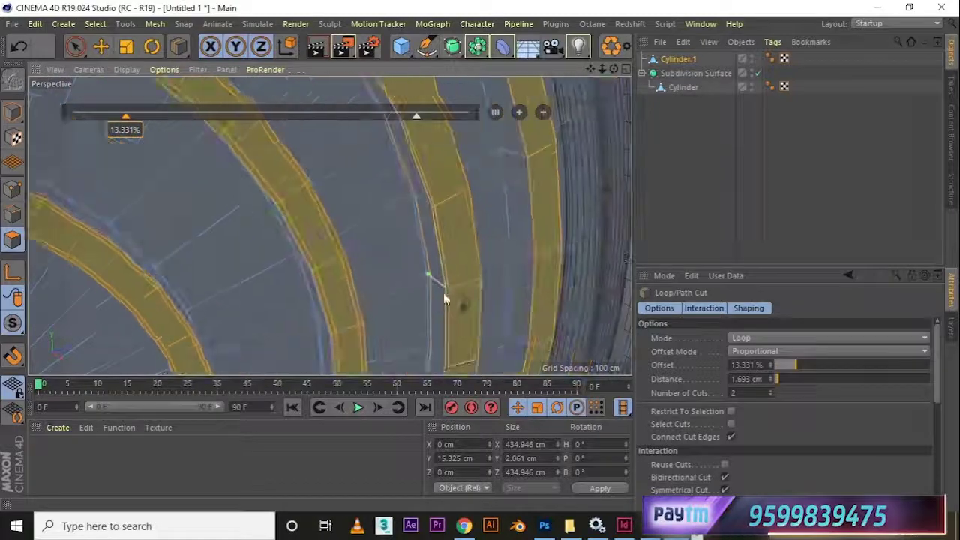
{"action": "left_click", "coordinate": [465, 197]}
{"action": "left_click_drag", "start_coordinate": [465, 198], "coordinate": [508, 240], "text": "alt"}
{"action": "left_click", "coordinate": [456, 246]}
{"action": "left_click", "coordinate": [481, 203]}
{"action": "left_click", "coordinate": [501, 212]}
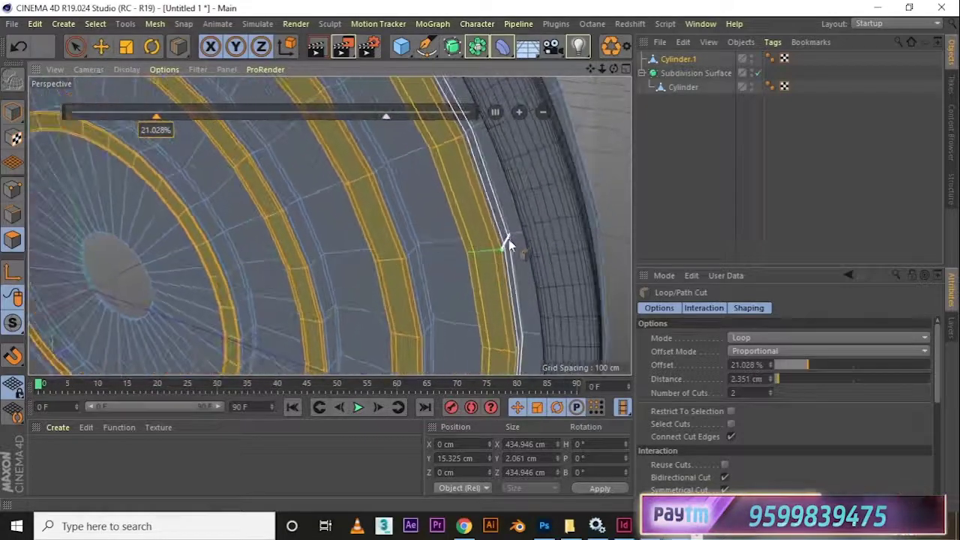
{"action": "left_click", "coordinate": [507, 240]}
{"action": "scroll", "coordinate": [472, 261], "scroll_direction": "down", "scroll_amount": 3}
{"action": "left_click", "coordinate": [452, 46]}
{"action": "scroll", "coordinate": [356, 266], "scroll_direction": "down", "scroll_amount": 2}
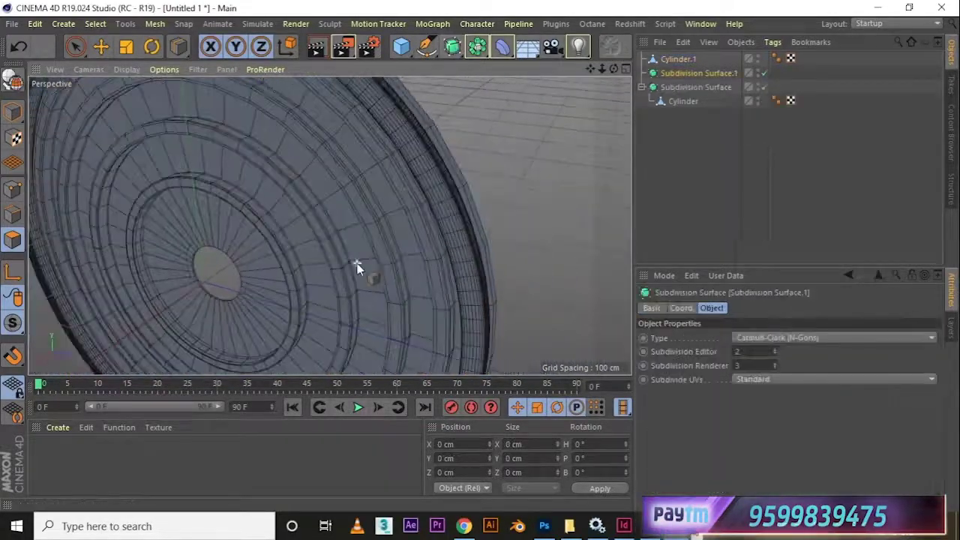
{"action": "key", "text": "ctrl+z"}
- Add a Subdivision Surface as the parent of Cylinder.1 and switch to Model mode
{"action": "left_click", "coordinate": [454, 48], "text": "alt"}
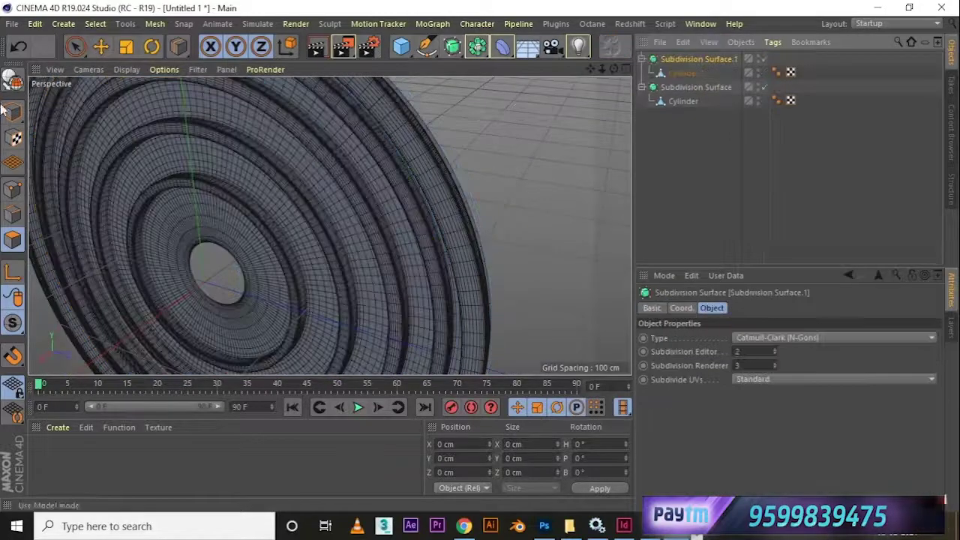
{"action": "scroll", "coordinate": [360, 164], "scroll_direction": "up", "scroll_amount": 2}
{"action": "left_click_drag", "start_coordinate": [418, 181], "coordinate": [248, 293]}
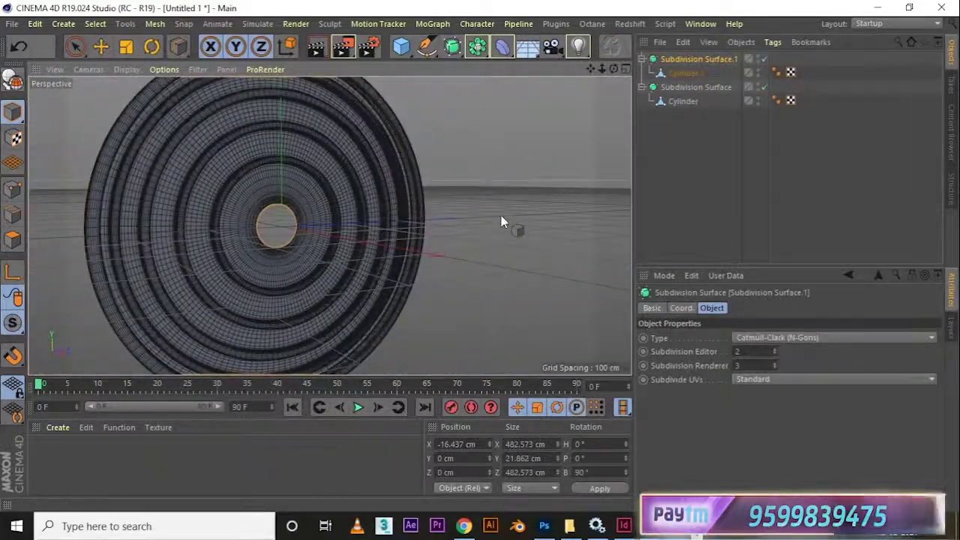
- Duplicate the outer ring's Subdivision Surface and scale the copy down so it nests inside the original ring
{"action": "left_click", "coordinate": [100, 48]}
{"action": "left_click", "coordinate": [90, 237]}
{"action": "left_click_drag", "start_coordinate": [363, 289], "coordinate": [510, 281]}
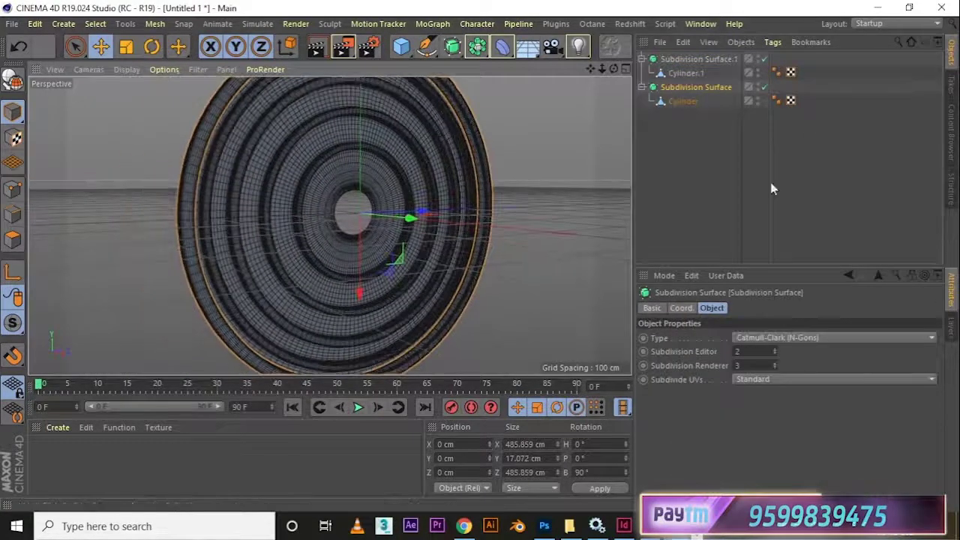
{"action": "key", "text": "ctrl+c"}
{"action": "key", "text": "ctrl+v"}
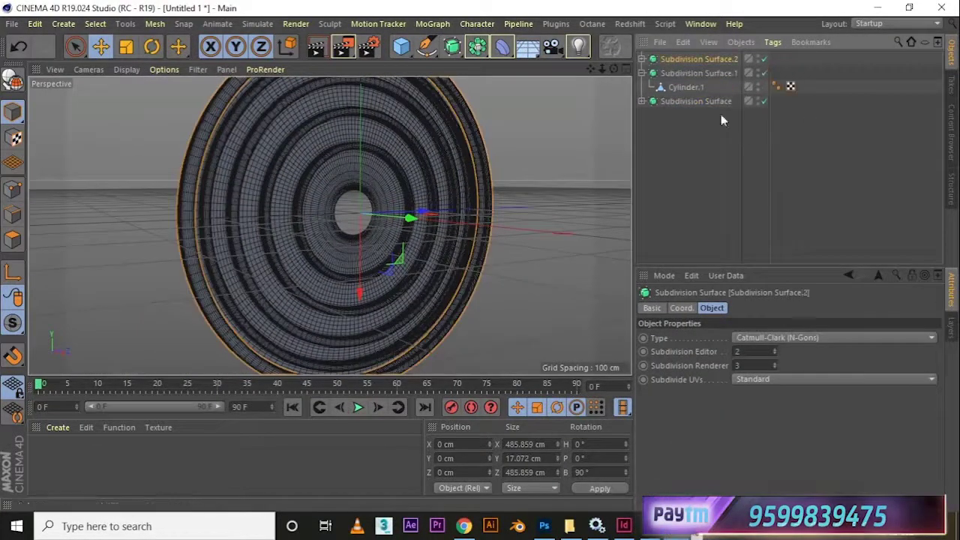
{"action": "key", "text": "t"}
{"action": "left_click_drag", "start_coordinate": [542, 155], "coordinate": [423, 362]}
- Make three more copies of the ring, scaling each one smaller to form concentric rings toward the hub
{"action": "key", "text": "ctrl+c"}
{"action": "key", "text": "ctrl+v"}
{"action": "key", "text": "ctrl+c"}
{"action": "key", "text": "ctrl+v"}
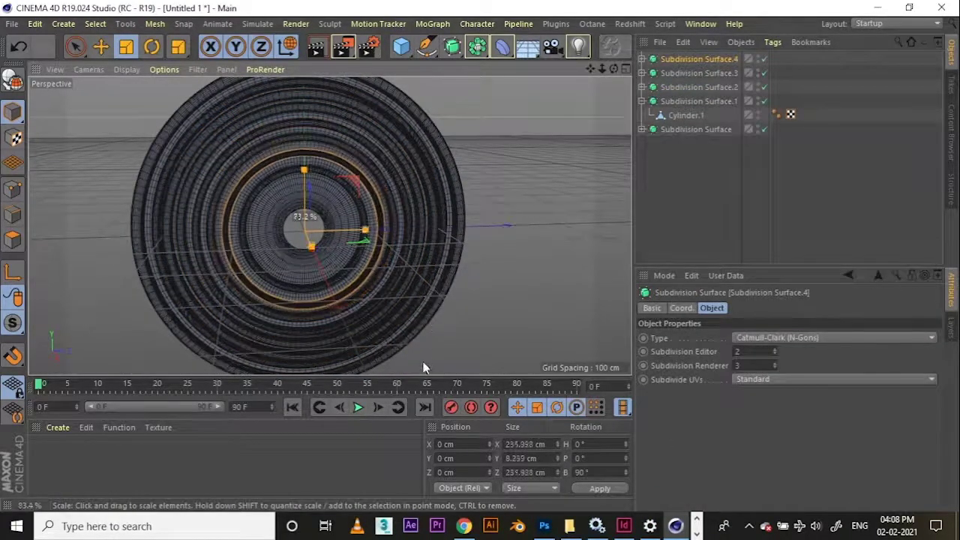
{"action": "key", "text": "ctrl+c"}
{"action": "key", "text": "ctrl+v"}
{"action": "left_click_drag", "start_coordinate": [427, 282], "coordinate": [424, 329]}
{"action": "left_click", "coordinate": [475, 157]}
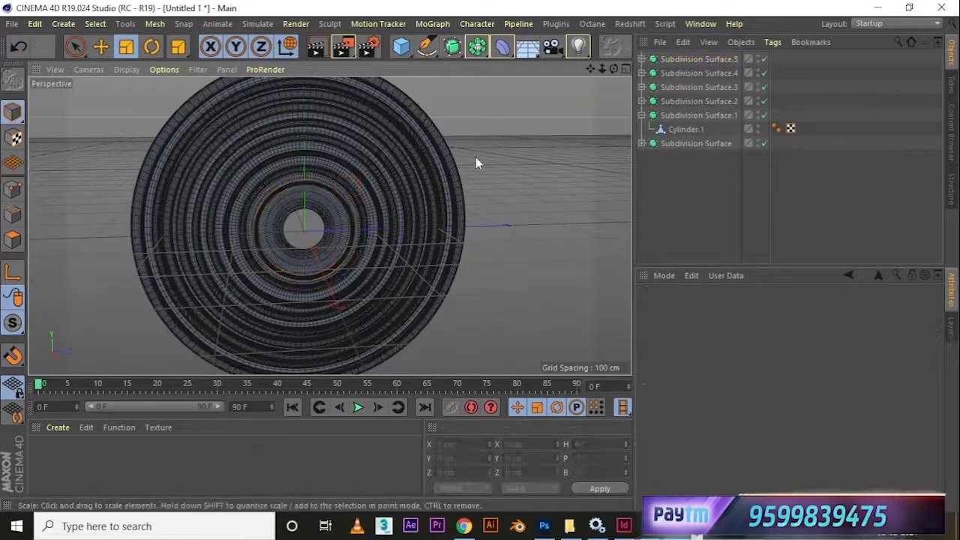
{"action": "mouse_move", "coordinate": [432, 211]}
{"action": "left_mouse_down"}
{"action": "mouse_move", "coordinate": [537, 184]}
{"action": "mouse_move", "coordinate": [435, 208]}
{"action": "left_mouse_up"}
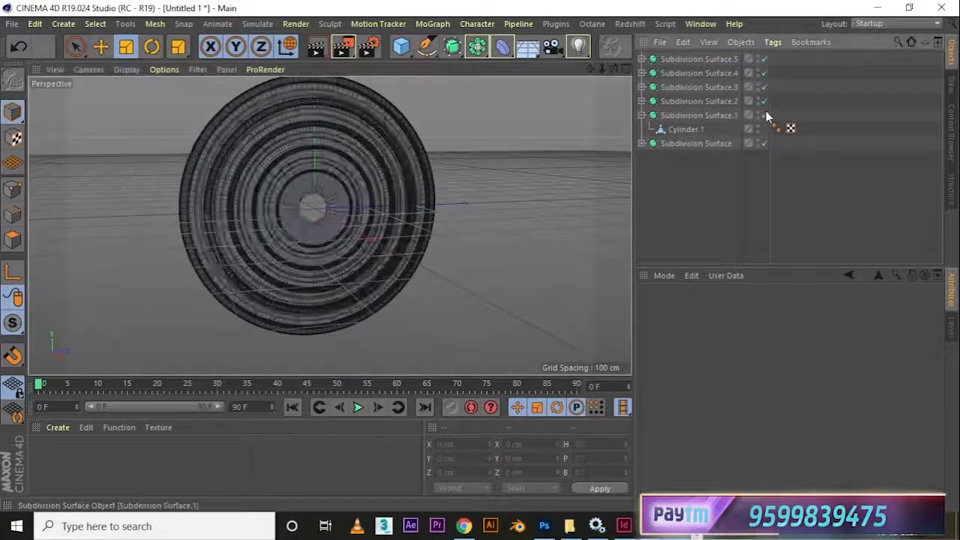
- Toggle the inner disc's subdivision and visibility to examine how the nested rings sit against it
{"action": "left_click", "coordinate": [766, 116]}
{"action": "left_click", "coordinate": [766, 115]}
{"action": "left_click", "coordinate": [765, 115]}
{"action": "left_click", "coordinate": [642, 116]}
{"action": "scroll", "coordinate": [349, 203], "scroll_direction": "up", "scroll_amount": 4}
{"action": "left_click_drag", "start_coordinate": [350, 203], "coordinate": [572, 260]}
{"action": "left_click", "coordinate": [764, 114]}
{"action": "left_click", "coordinate": [764, 115]}
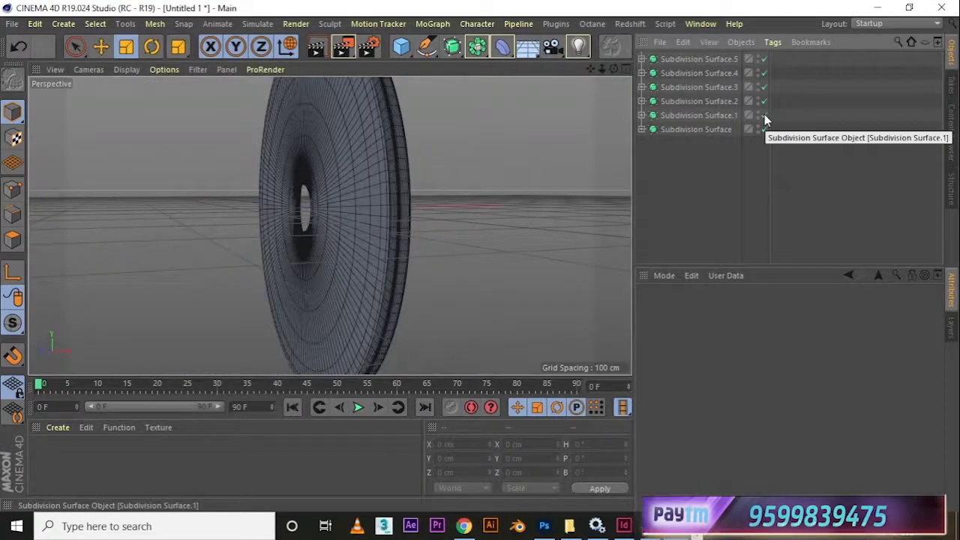
{"action": "left_click", "coordinate": [642, 129]}
{"action": "left_click", "coordinate": [642, 129]}
{"action": "left_click", "coordinate": [642, 115]}
{"action": "left_click", "coordinate": [642, 115]}
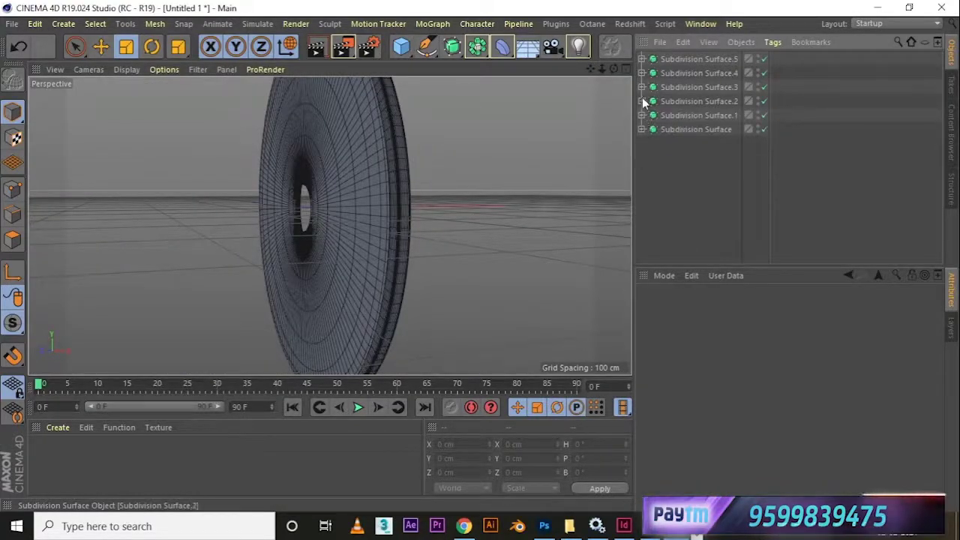
{"action": "left_click", "coordinate": [758, 113]}
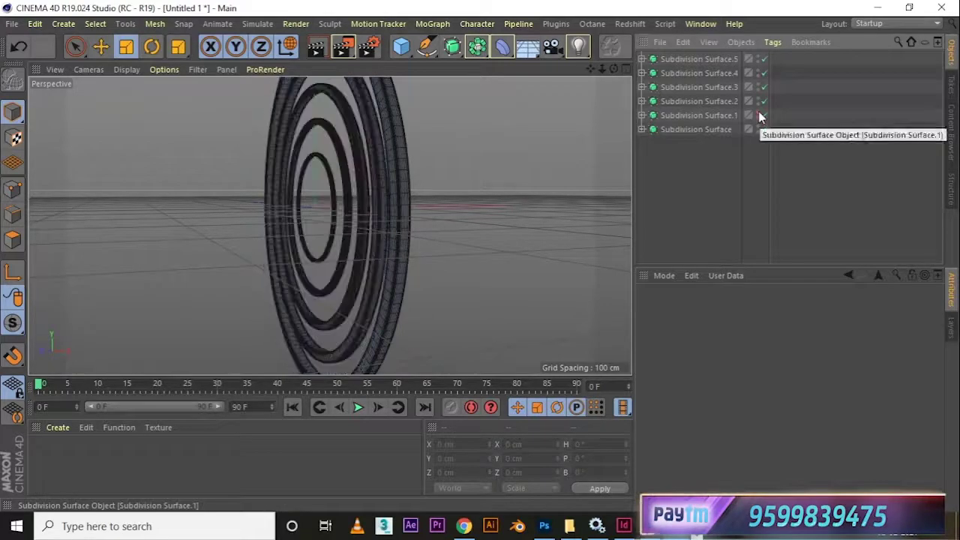
{"action": "left_click", "coordinate": [758, 113]}
{"action": "left_click_drag", "start_coordinate": [390, 225], "coordinate": [326, 229]}
{"action": "left_click_drag", "start_coordinate": [450, 219], "coordinate": [361, 280]}
- Create an Octane Material and assign it to the banded inner disc
{"action": "left_click", "coordinate": [86, 428]}
{"action": "left_click", "coordinate": [58, 428]}
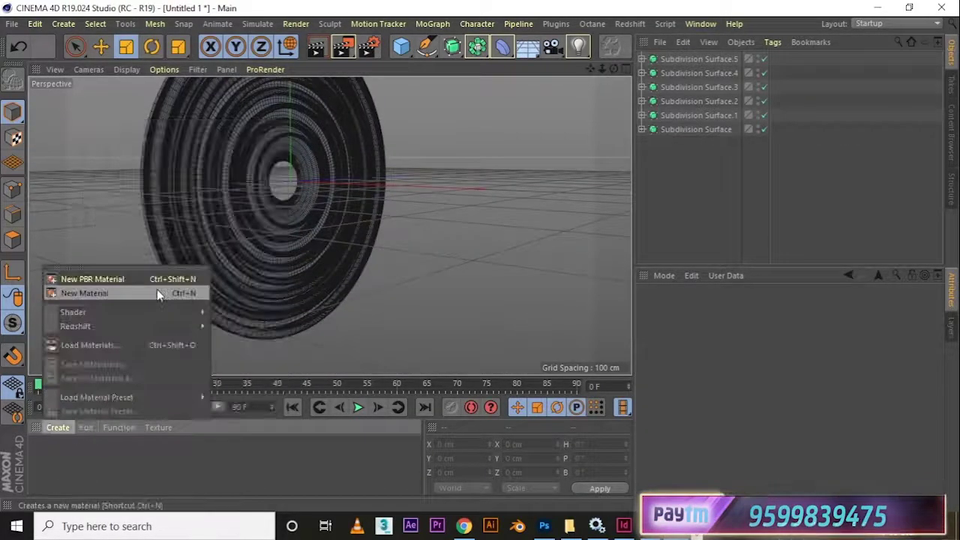
{"action": "mouse_move", "coordinate": [73, 312]}
{"action": "mouse_move", "coordinate": [319, 278]}
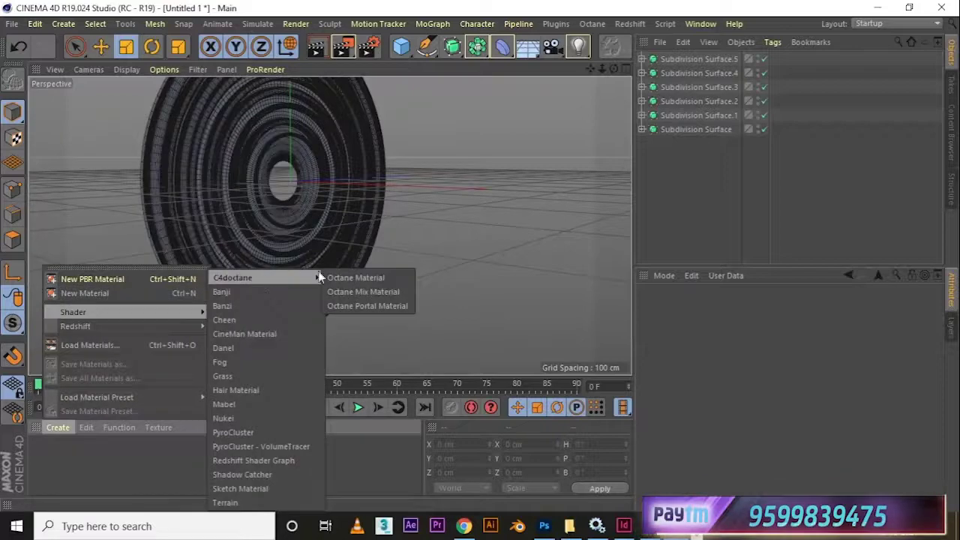
{"action": "left_click", "coordinate": [371, 278]}
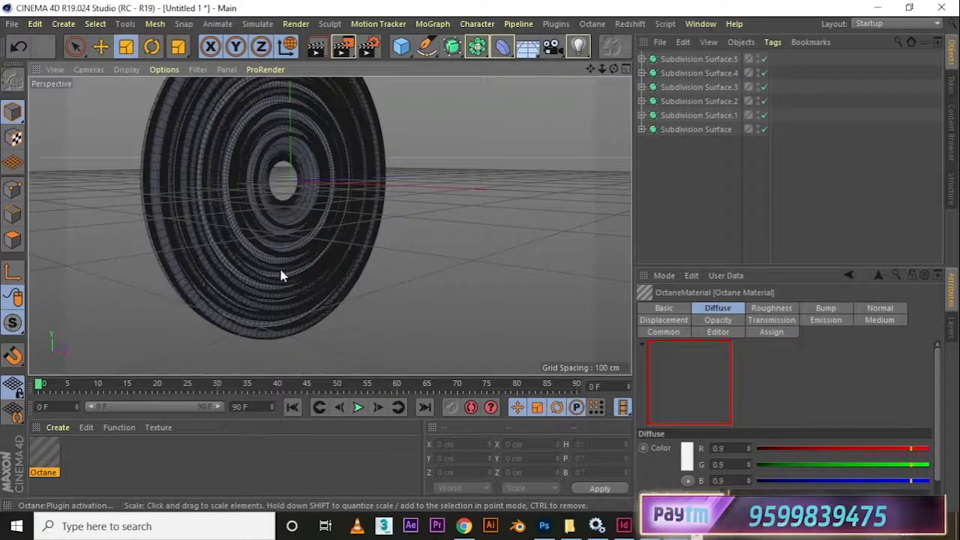
{"action": "left_click_drag", "start_coordinate": [281, 272], "coordinate": [161, 275]}
{"action": "left_click_drag", "start_coordinate": [44, 452], "coordinate": [187, 280]}
{"action": "left_click_drag", "start_coordinate": [285, 302], "coordinate": [278, 323]}
- Create a second Octane Material and open its Emission settings
{"action": "left_click", "coordinate": [58, 427]}
{"action": "mouse_move", "coordinate": [142, 312]}
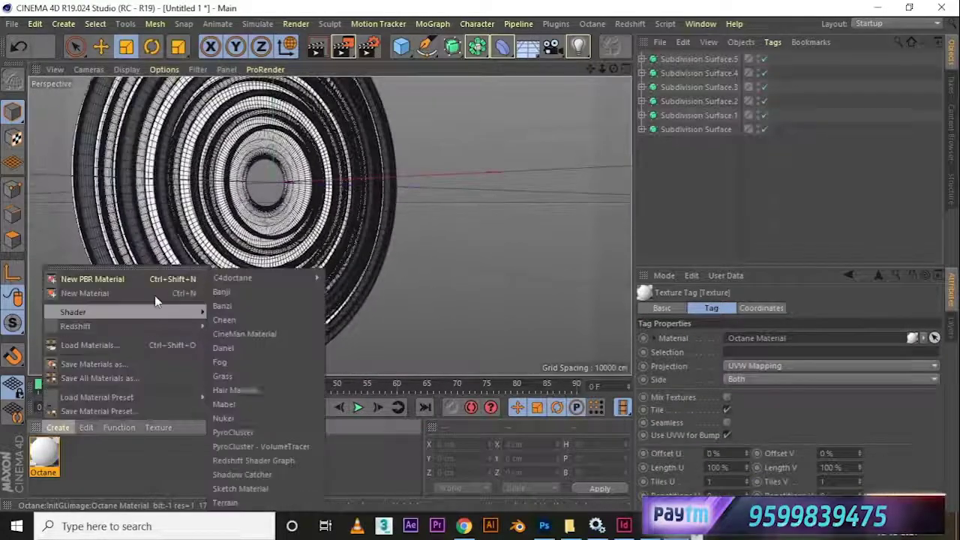
{"action": "mouse_move", "coordinate": [263, 277]}
{"action": "left_click", "coordinate": [363, 277]}
{"action": "double_click", "coordinate": [78, 451]}
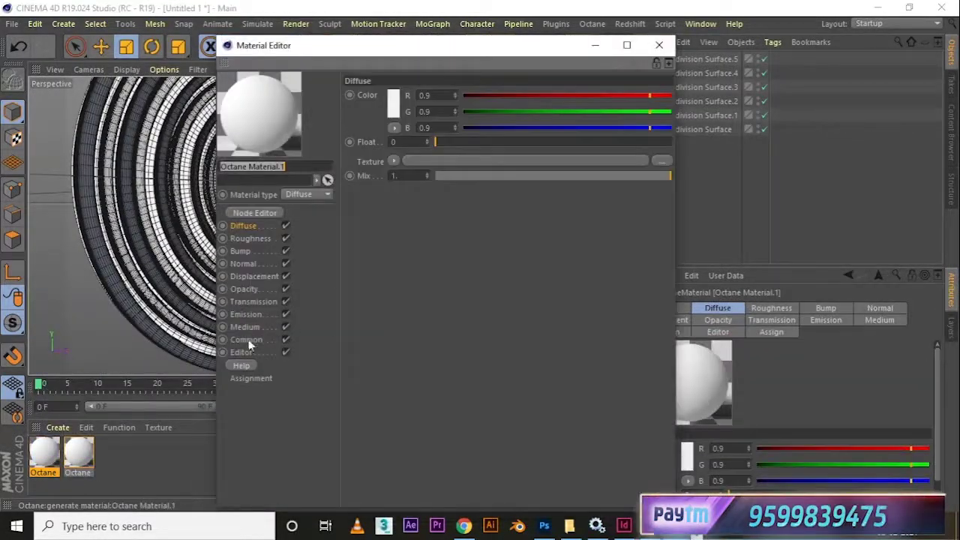
{"action": "left_click", "coordinate": [246, 314]}
- Load a Texture Emission shader into the second material's emission texture and open the shader settings
{"action": "left_click", "coordinate": [393, 110]}
{"action": "mouse_move", "coordinate": [454, 368]}
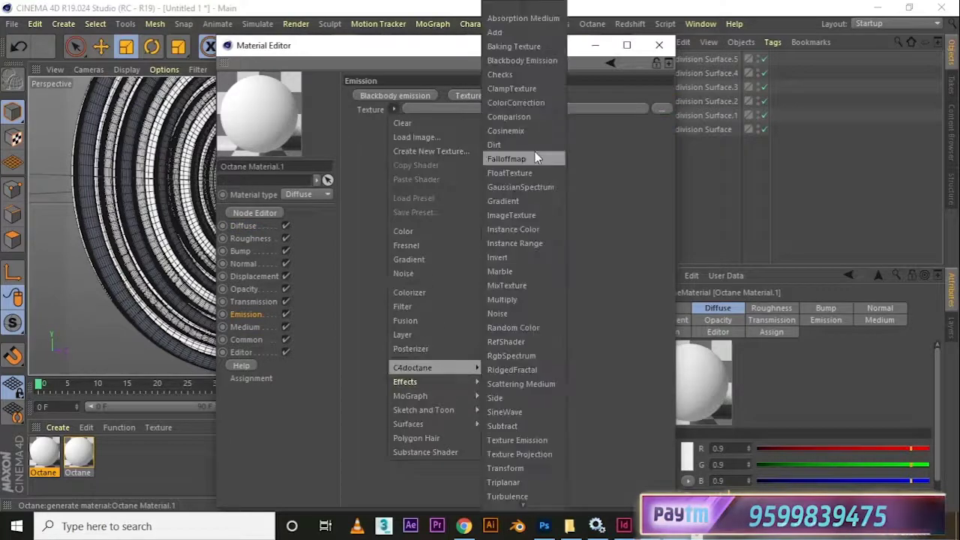
{"action": "left_click", "coordinate": [525, 441]}
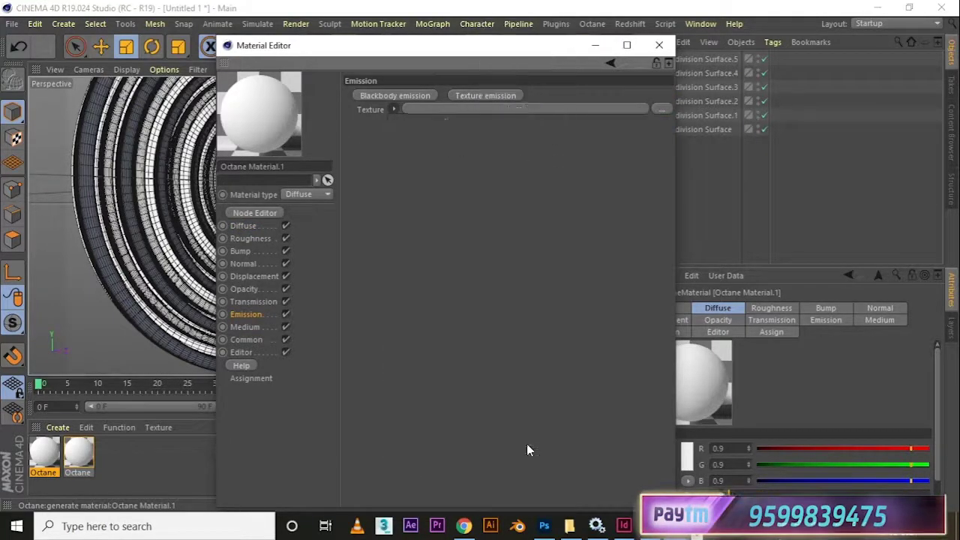
{"action": "left_click_drag", "start_coordinate": [422, 46], "coordinate": [497, 52]}
{"action": "left_click", "coordinate": [472, 152]}
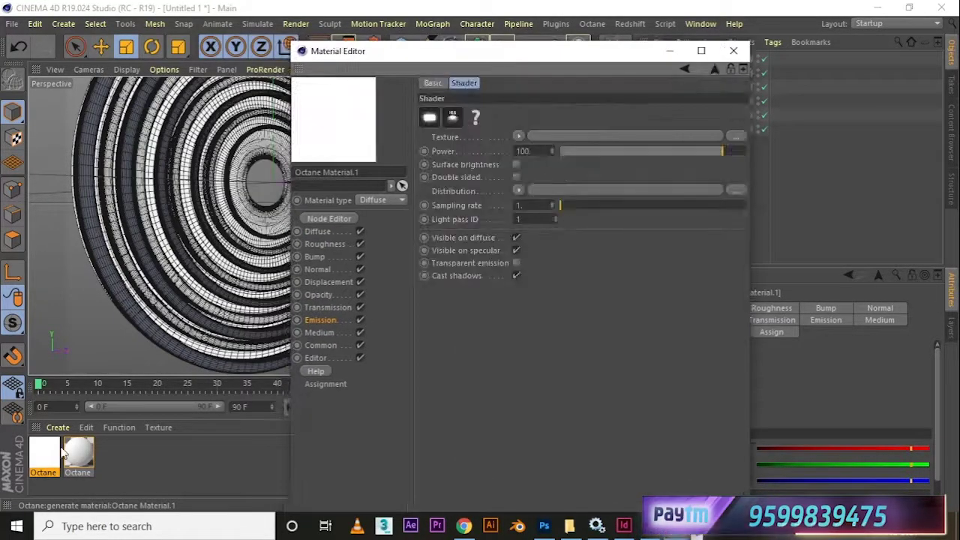
- Try to assign the emissive Octane Material.1 to the rings directly in the viewport
{"action": "left_click_drag", "start_coordinate": [64, 453], "coordinate": [120, 303]}
{"action": "left_click_drag", "start_coordinate": [45, 454], "coordinate": [151, 357]}
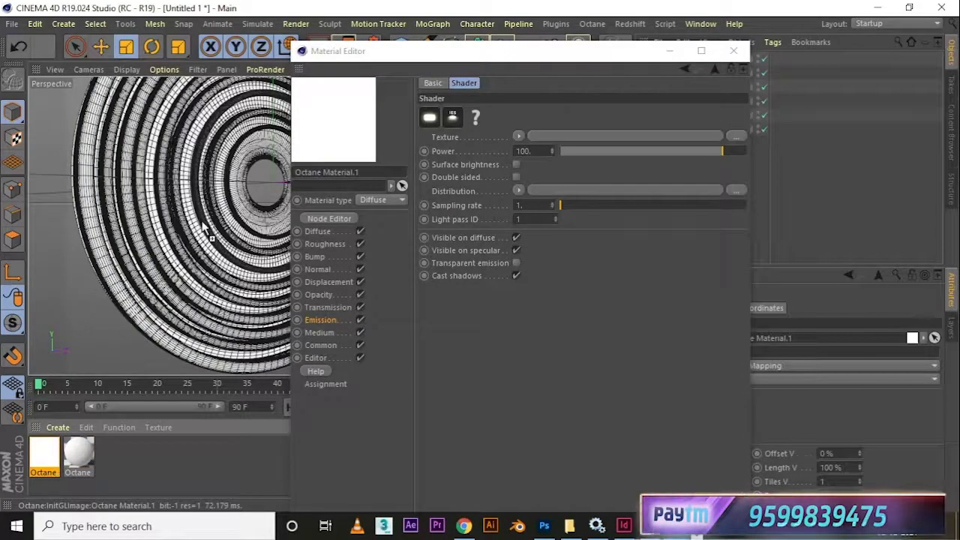
{"action": "left_click_drag", "start_coordinate": [202, 227], "coordinate": [203, 227]}
{"action": "left_click_drag", "start_coordinate": [135, 314], "coordinate": [179, 329]}
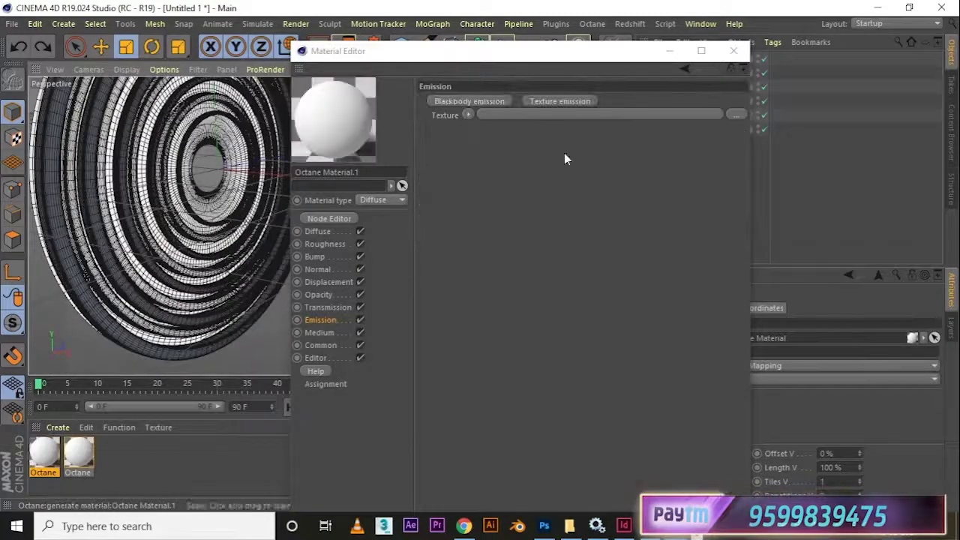
- Set the emission texture of Octane Material.1 to Texture Emission
{"action": "left_click", "coordinate": [468, 115]}
{"action": "mouse_move", "coordinate": [486, 372]}
{"action": "left_click", "coordinate": [603, 444]}
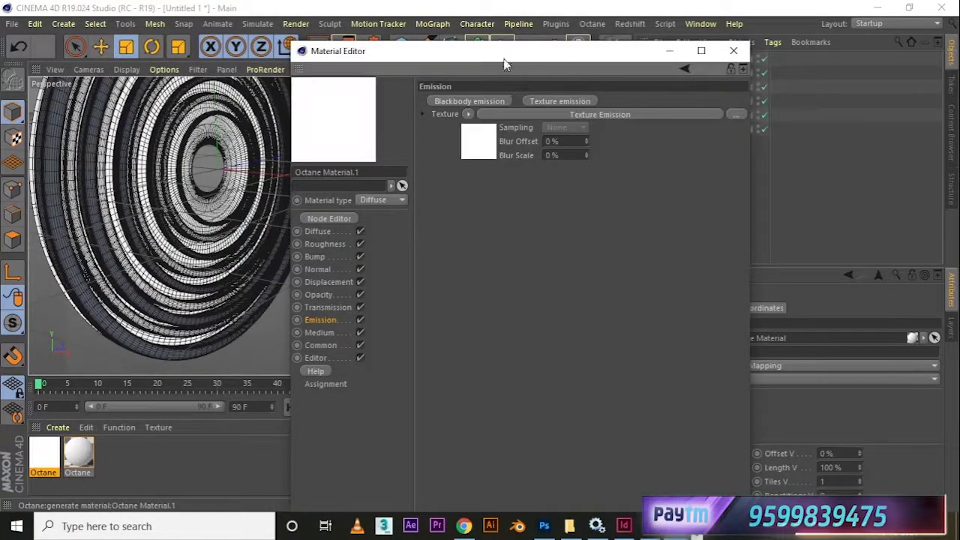
- Assign Octane Material.1 to the ring objects Subdivision Surface, Subdivision Surface.2, .3, .4 and .5
{"action": "left_click_drag", "start_coordinate": [504, 59], "coordinate": [800, 102]}
{"action": "left_click_drag", "start_coordinate": [365, 231], "coordinate": [386, 225]}
{"action": "left_click_drag", "start_coordinate": [806, 102], "coordinate": [725, 306]}
{"action": "left_click_drag", "start_coordinate": [43, 455], "coordinate": [746, 100]}
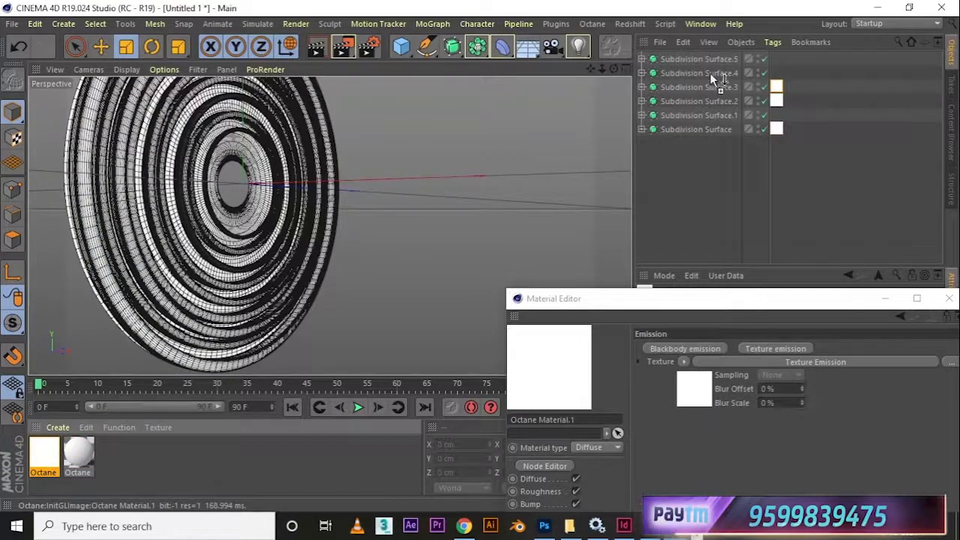
{"action": "left_click_drag", "start_coordinate": [713, 55], "coordinate": [714, 58]}
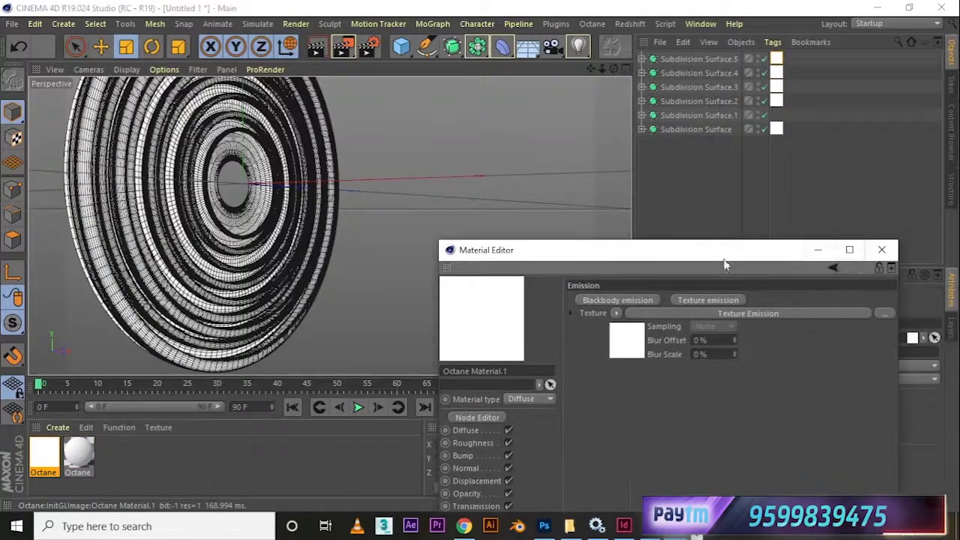
- Give the Texture Emission shader a power of 100 and an RgbSpectrum texture
{"action": "left_click", "coordinate": [629, 341]}
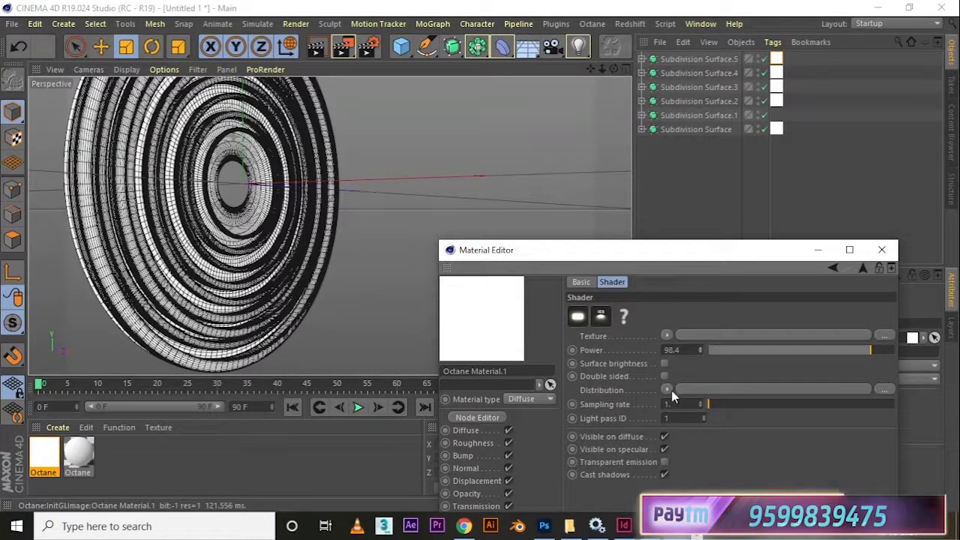
{"action": "left_click", "coordinate": [580, 319]}
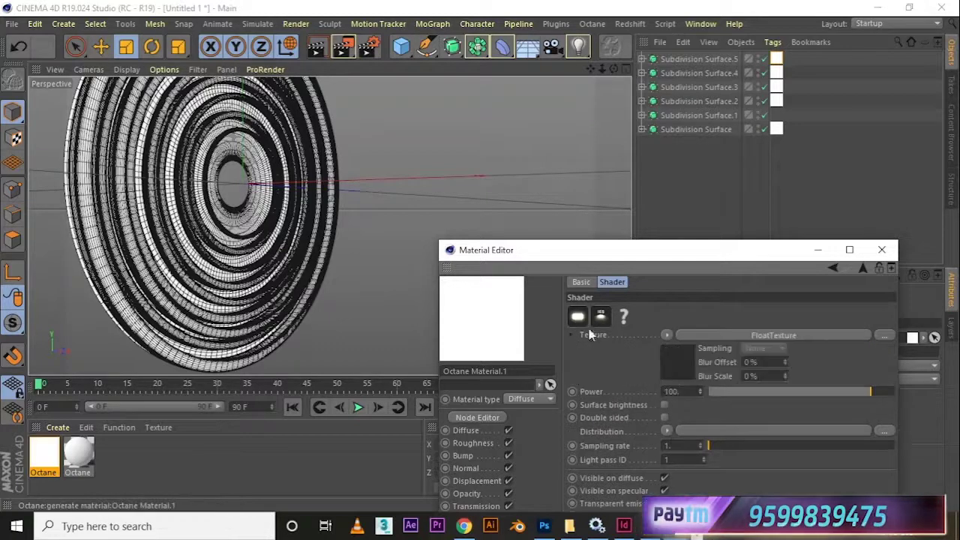
{"action": "left_click", "coordinate": [665, 361]}
{"action": "mouse_move", "coordinate": [713, 417]}
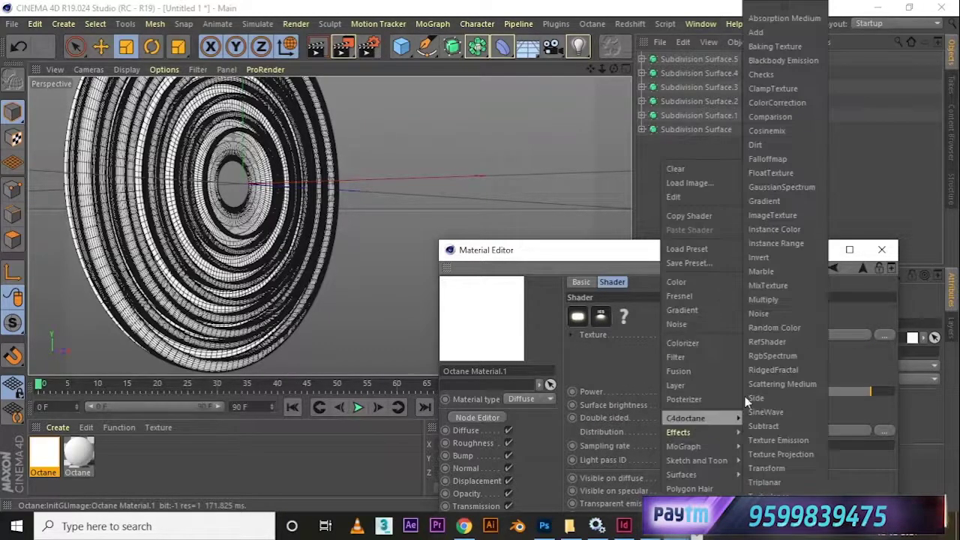
{"action": "left_click", "coordinate": [801, 401]}
- Set the RgbSpectrum color to bright cyan with 98% saturation and about 95.5% value, and close the material editor
{"action": "left_click", "coordinate": [608, 319]}
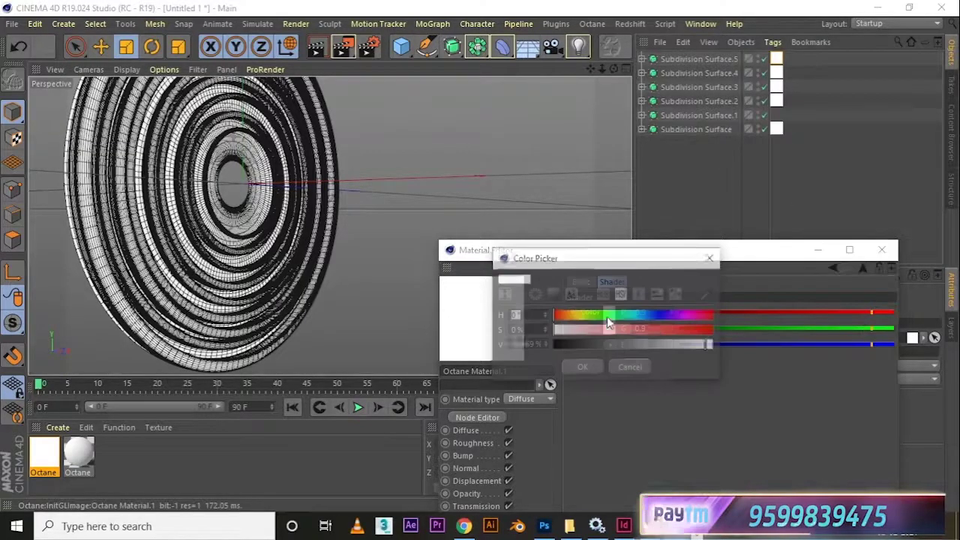
{"action": "left_click_drag", "start_coordinate": [607, 317], "coordinate": [660, 318]}
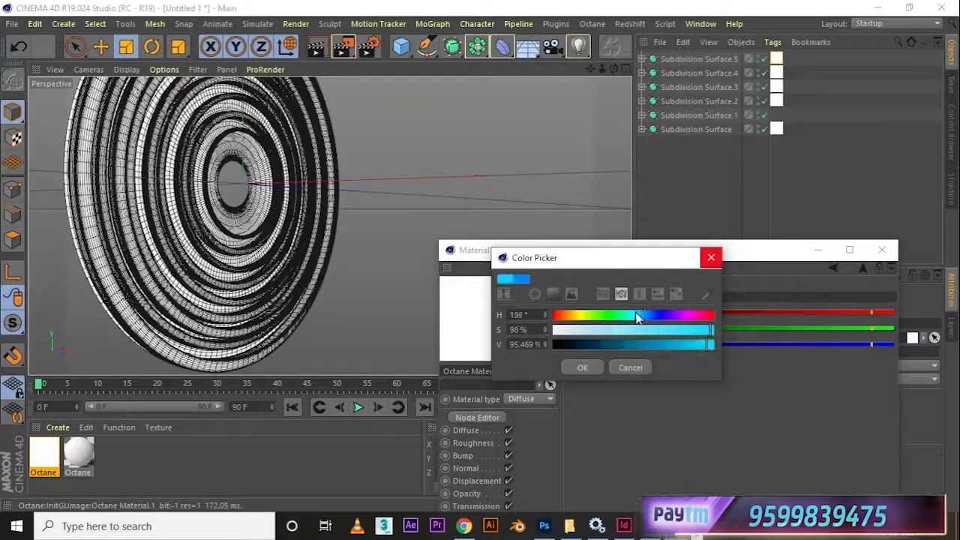
{"action": "left_click", "coordinate": [582, 366]}
{"action": "left_click", "coordinate": [879, 250]}
- Make Octane Material glossy, with a dark grey diffuse color (RGB 0.033) and a roughness of about 0.44
{"action": "double_click", "coordinate": [80, 461]}
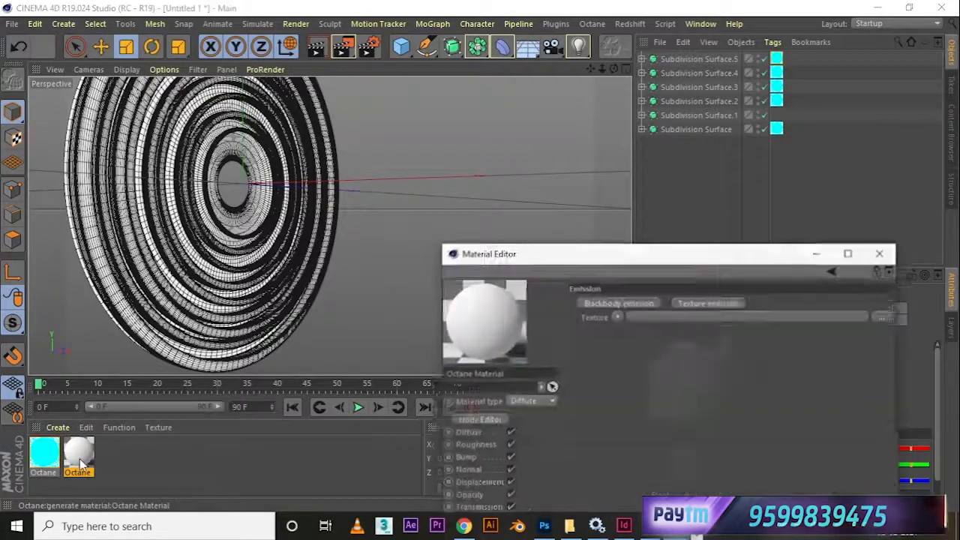
{"action": "mouse_move", "coordinate": [646, 256]}
{"action": "left_mouse_down"}
{"action": "mouse_move", "coordinate": [694, 167]}
{"action": "mouse_move", "coordinate": [677, 188]}
{"action": "mouse_move", "coordinate": [677, 158]}
{"action": "left_mouse_up"}
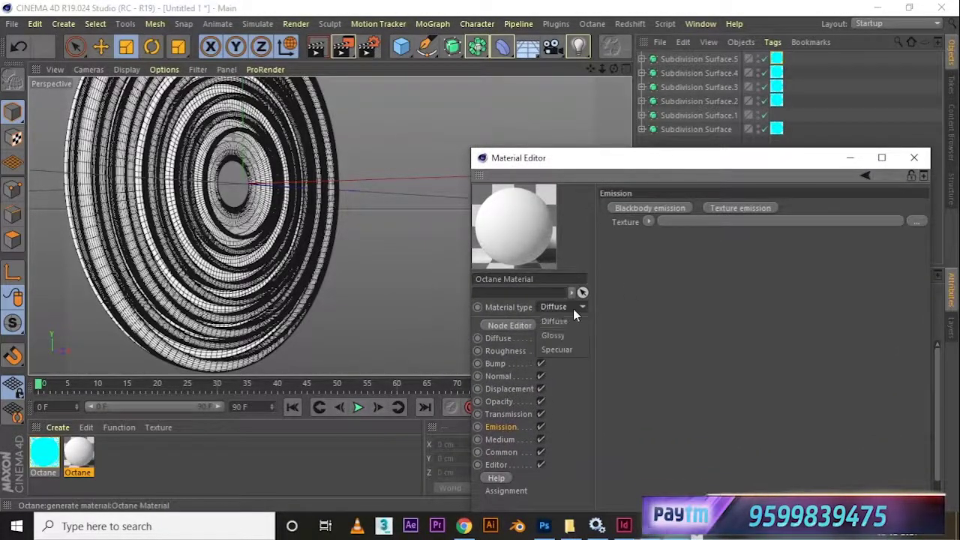
{"action": "left_click", "coordinate": [498, 338]}
{"action": "left_click", "coordinate": [619, 246]}
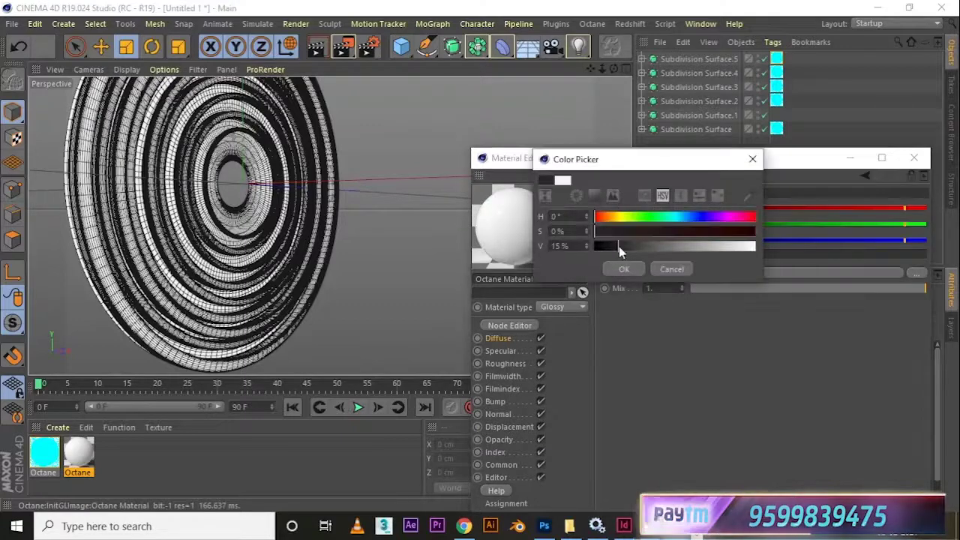
{"action": "left_click", "coordinate": [624, 268]}
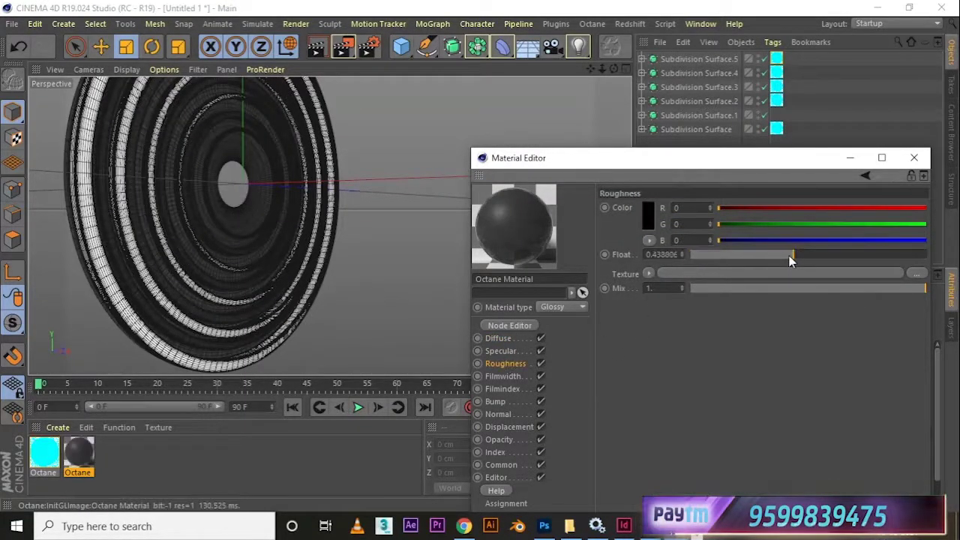
{"action": "left_click", "coordinate": [913, 157]}
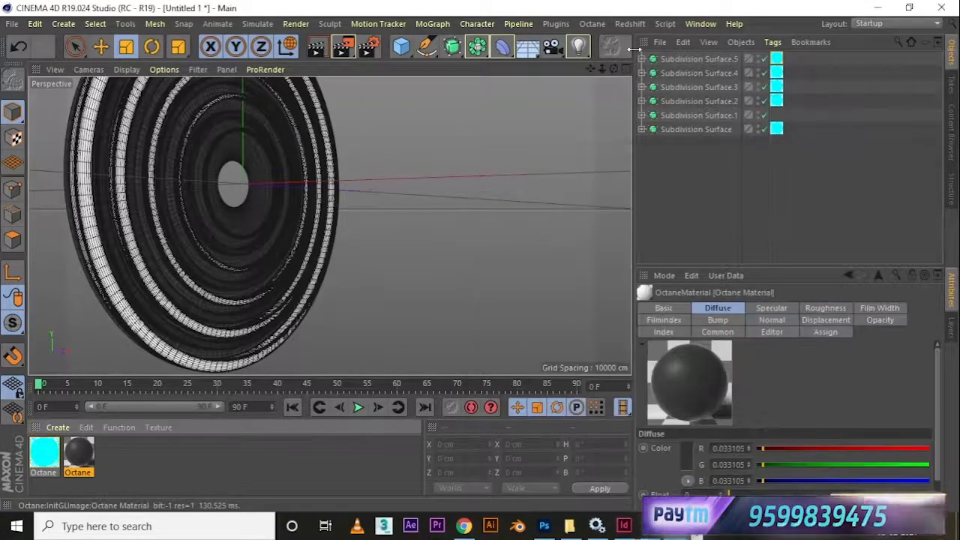
- Open the Octane Live Viewer, start a live render of the rings, and show them at an angle in perspective
{"action": "left_click", "coordinate": [592, 23]}
{"action": "left_click", "coordinate": [611, 56]}
{"action": "left_click", "coordinate": [78, 55]}
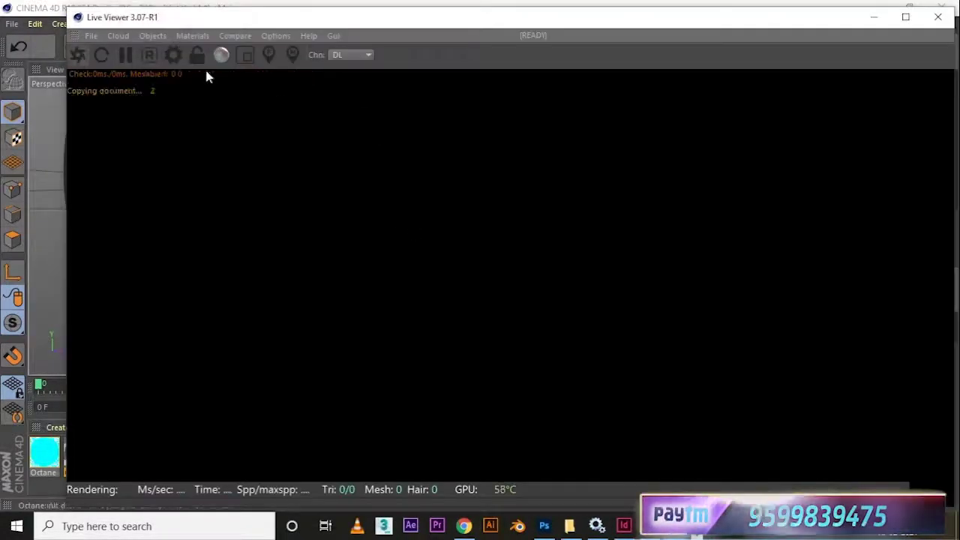
{"action": "left_click_drag", "start_coordinate": [67, 8], "coordinate": [552, 58]}
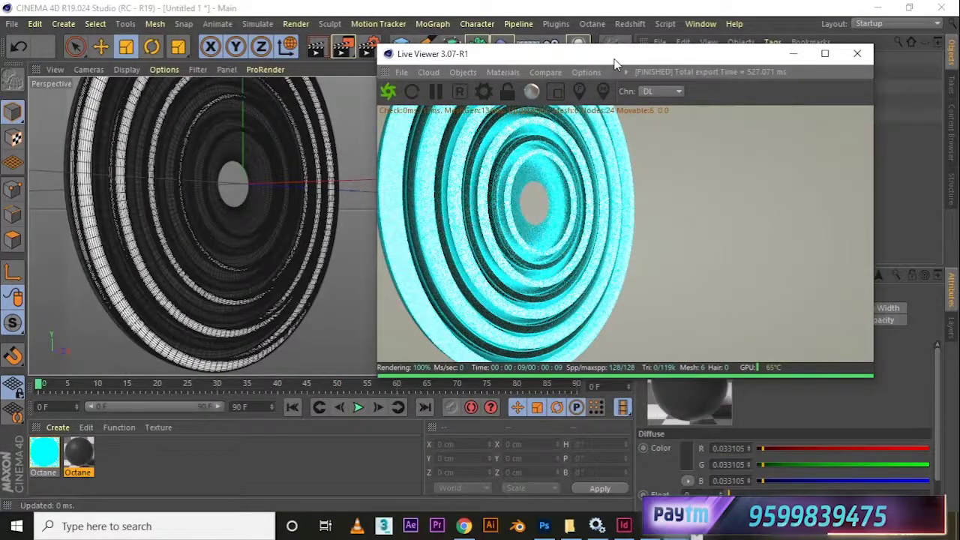
{"action": "scroll", "coordinate": [213, 300], "scroll_direction": "down", "scroll_amount": 1}
{"action": "middle_click", "coordinate": [200, 299]}
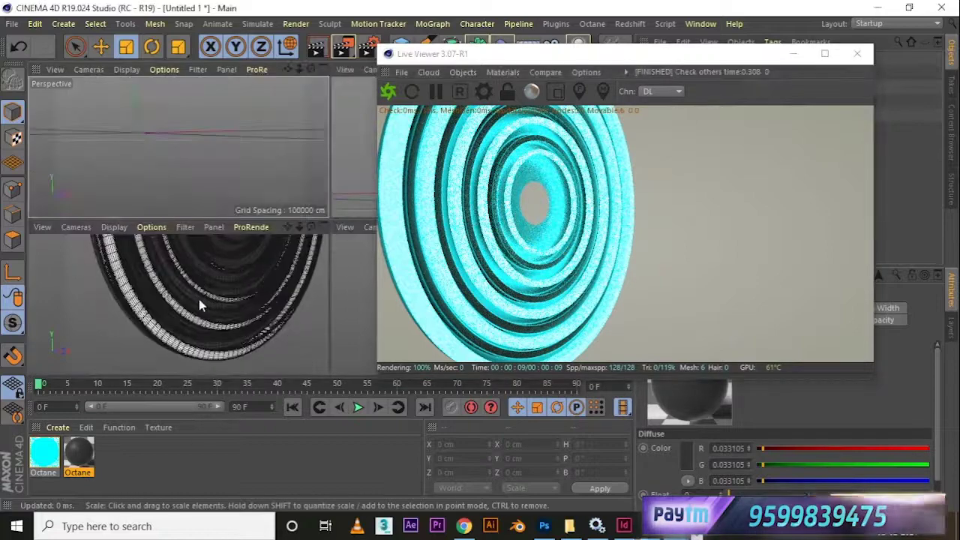
{"action": "middle_click", "coordinate": [222, 196]}
{"action": "left_click_drag", "start_coordinate": [222, 196], "coordinate": [259, 291]}
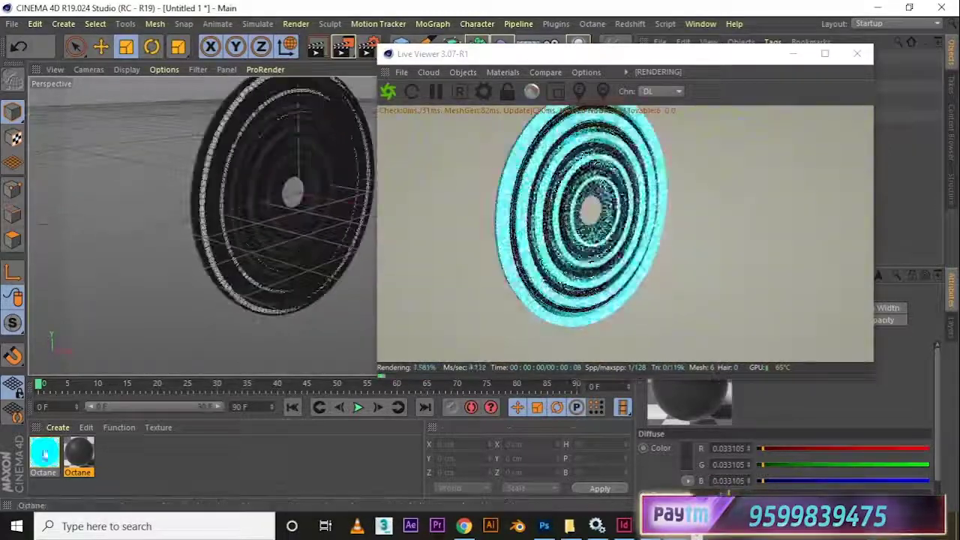
- Change the emission texture of Octane Material.1 to FloatTexture and set its power to 97.6
{"action": "double_click", "coordinate": [44, 453]}
{"action": "left_click_drag", "start_coordinate": [611, 159], "coordinate": [669, 221]}
{"action": "left_click", "coordinate": [558, 491]}
{"action": "left_click", "coordinate": [717, 314]}
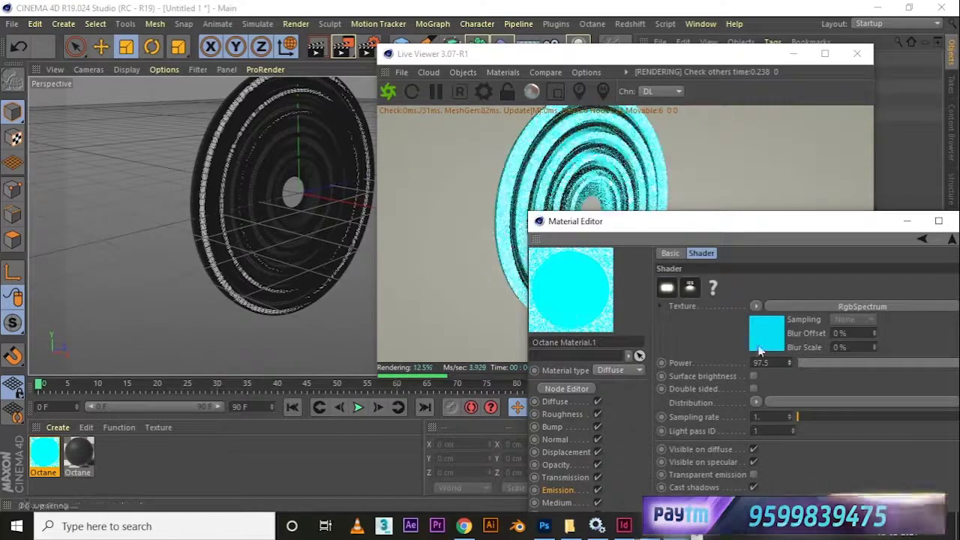
{"action": "left_click", "coordinate": [666, 287]}
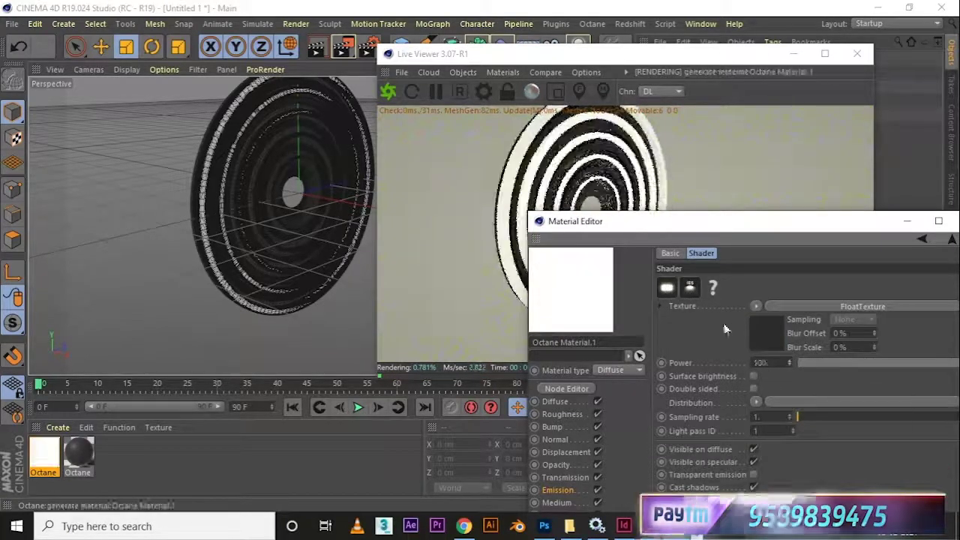
{"action": "left_click", "coordinate": [789, 365]}
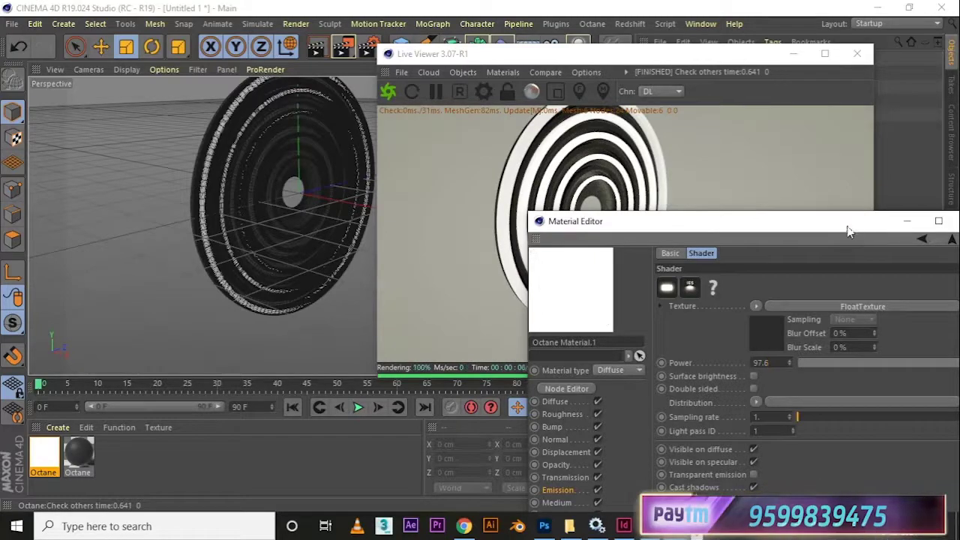
- Set the Texture Emission power of Octane Material.1 to 100 and check its FloatTexture settings with the disc facing front
{"action": "left_click_drag", "start_coordinate": [848, 231], "coordinate": [849, 346]}
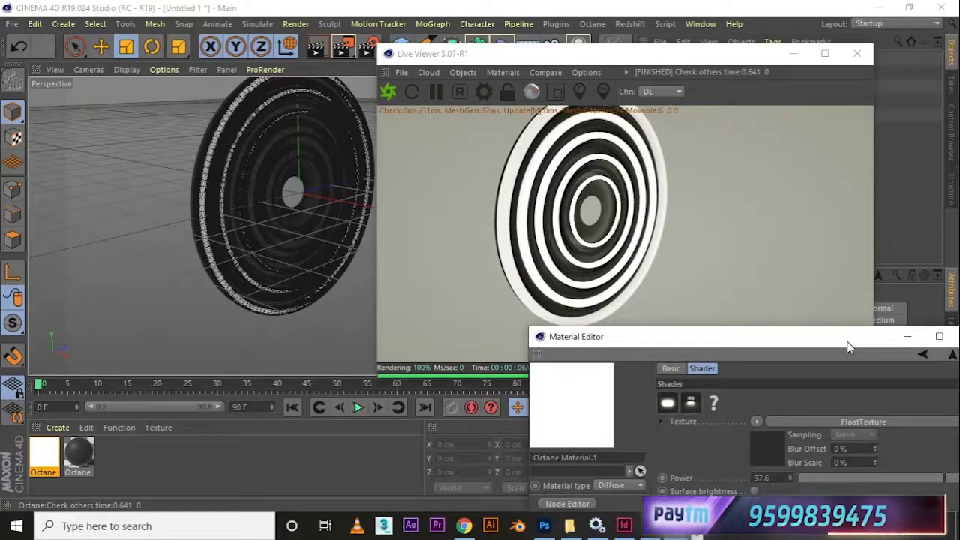
{"action": "left_click_drag", "start_coordinate": [263, 250], "coordinate": [240, 256]}
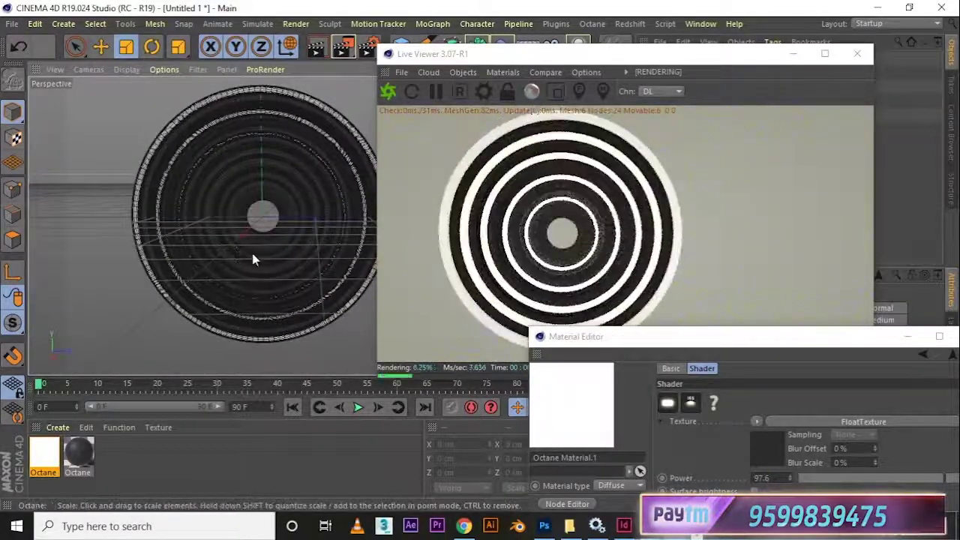
{"action": "left_click_drag", "start_coordinate": [737, 341], "coordinate": [820, 128]}
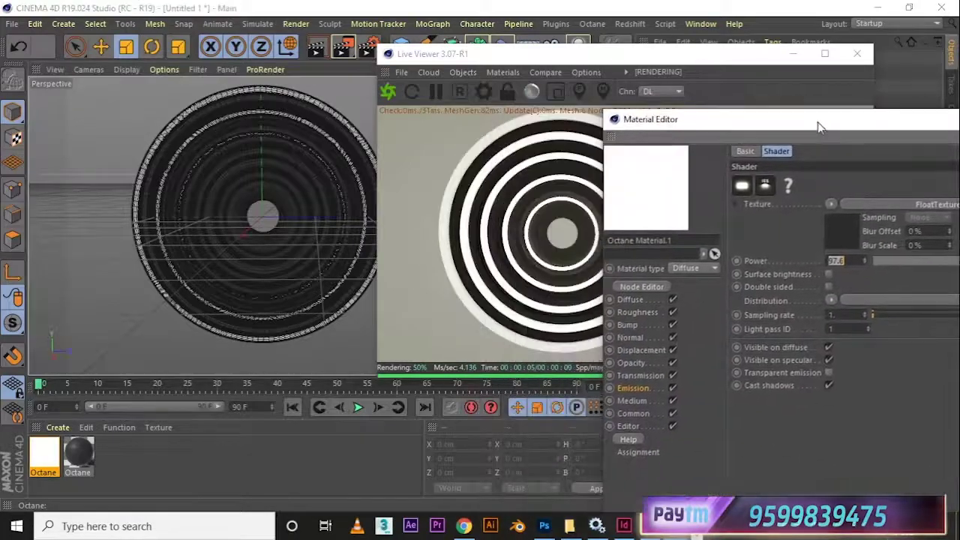
{"action": "left_click", "coordinate": [816, 226]}
{"action": "left_click", "coordinate": [864, 182]}
{"action": "left_click_drag", "start_coordinate": [864, 186], "coordinate": [786, 180]}
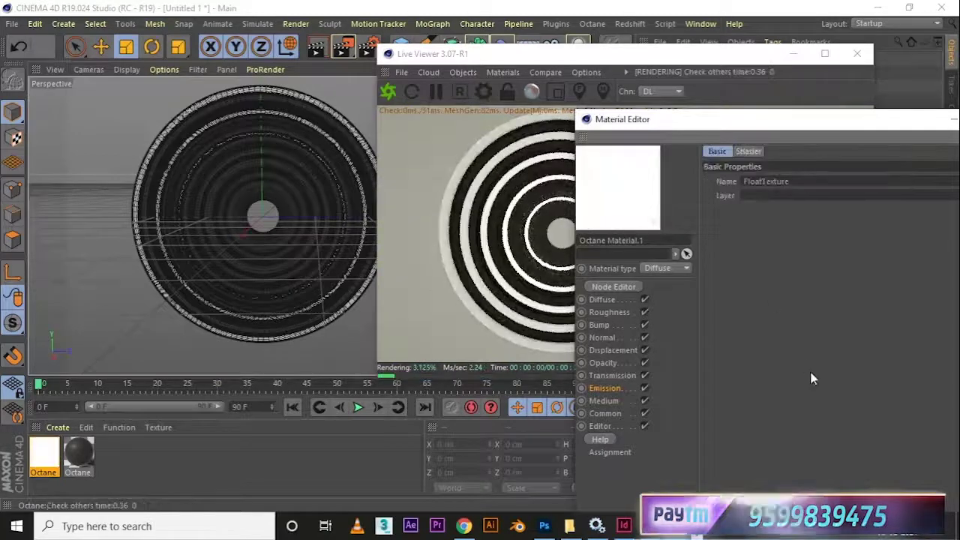
{"action": "left_click", "coordinate": [717, 151]}
{"action": "left_click", "coordinate": [748, 150]}
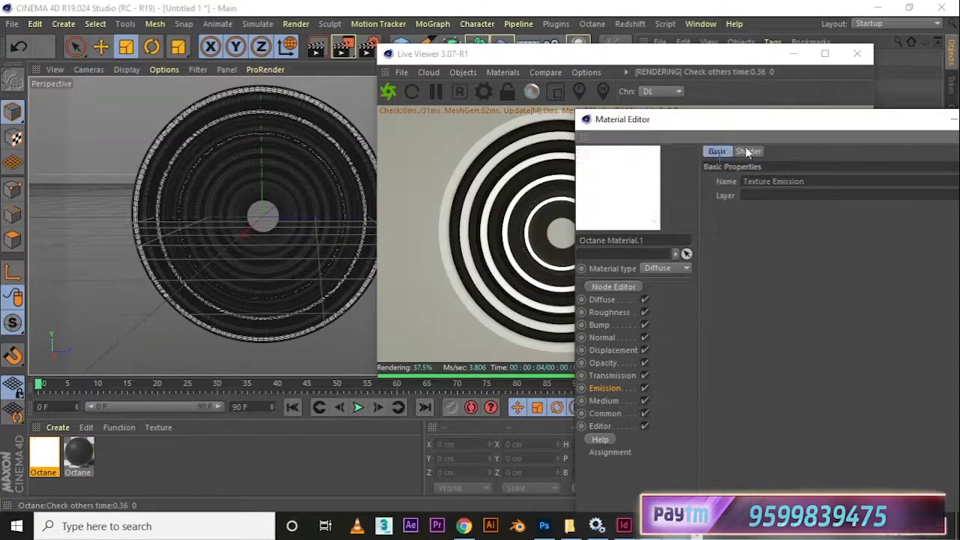
- Add an RgbSpectrum texture to the emission distribution and color it cyan with 180° hue and 100% saturation
{"action": "left_click", "coordinate": [804, 301]}
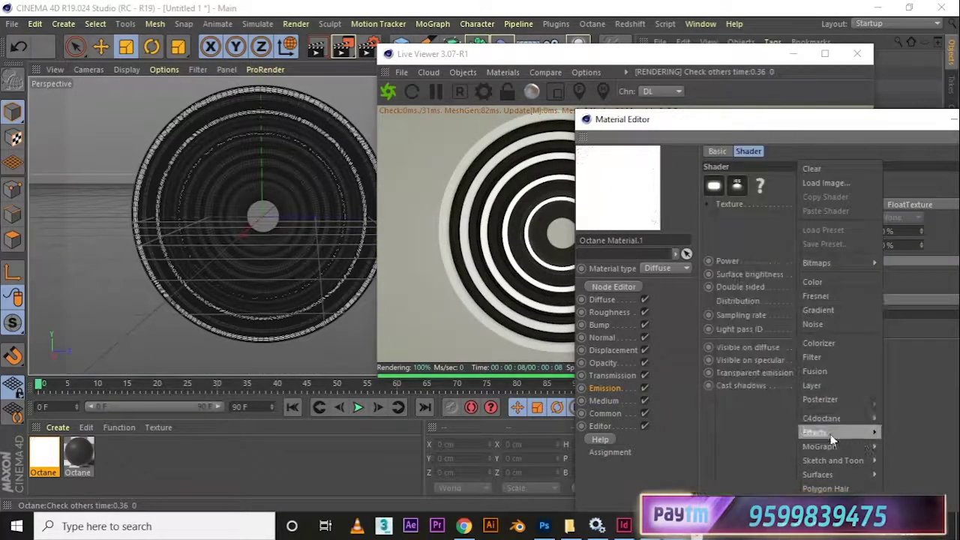
{"action": "mouse_move", "coordinate": [807, 418]}
{"action": "left_click", "coordinate": [753, 357]}
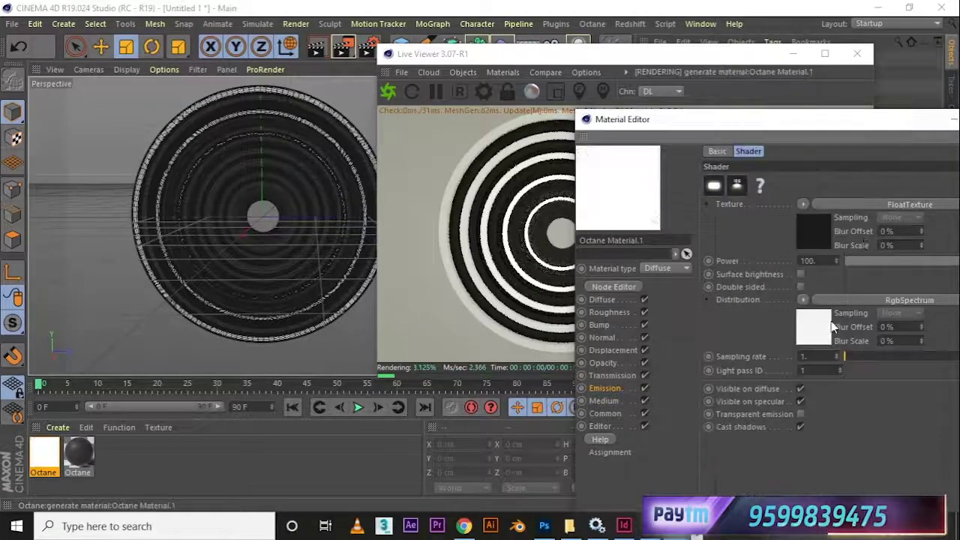
{"action": "left_click", "coordinate": [829, 325]}
{"action": "left_click", "coordinate": [743, 193]}
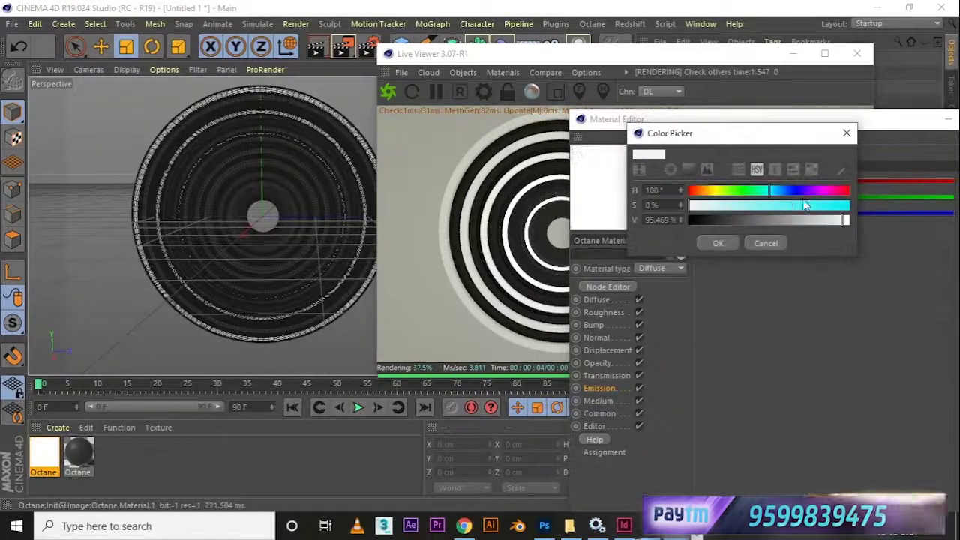
{"action": "left_click_drag", "start_coordinate": [806, 205], "coordinate": [849, 206]}
{"action": "left_click", "coordinate": [718, 242]}
- Brighten the distribution's RgbSpectrum color to full cyan with R 0, G 1 and B 1
{"action": "left_click_drag", "start_coordinate": [721, 130], "coordinate": [806, 129]}
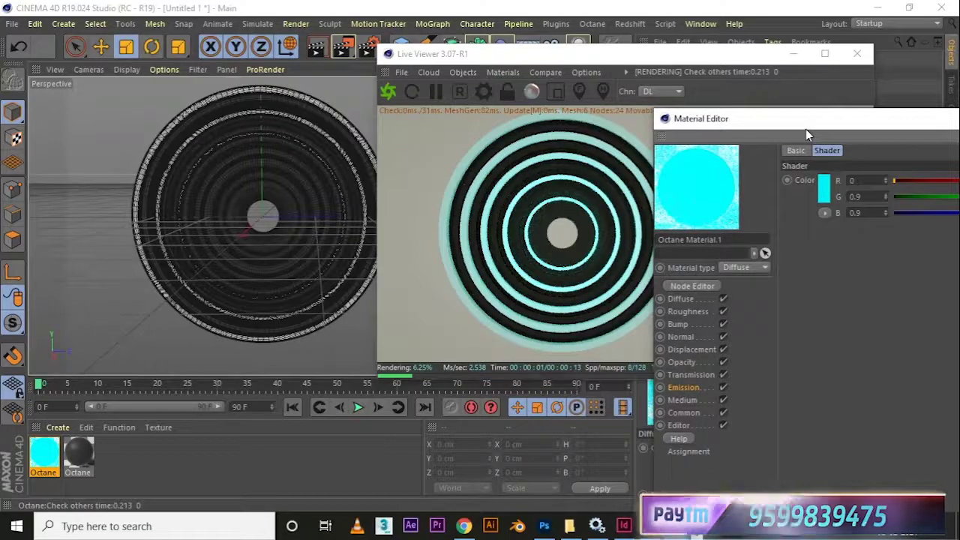
{"action": "left_click", "coordinate": [828, 193]}
{"action": "left_click", "coordinate": [805, 241]}
{"action": "left_click_drag", "start_coordinate": [848, 204], "coordinate": [921, 206]}
{"action": "left_click", "coordinate": [824, 188]}
{"action": "left_click", "coordinate": [809, 229]}
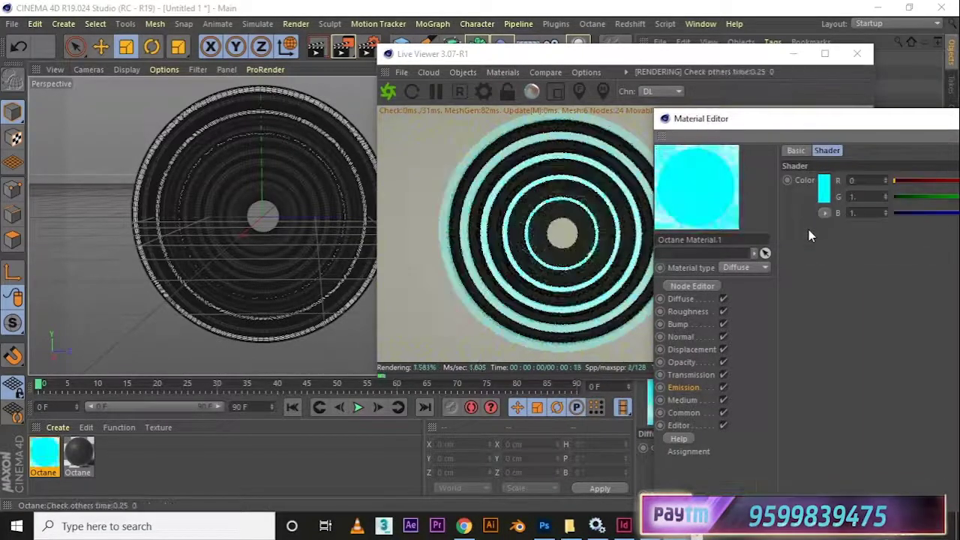
- Set the Texture Emission power of Octane Material.1 to 99.9 and close the material editor
{"action": "left_click", "coordinate": [796, 151]}
{"action": "left_click", "coordinate": [684, 388]}
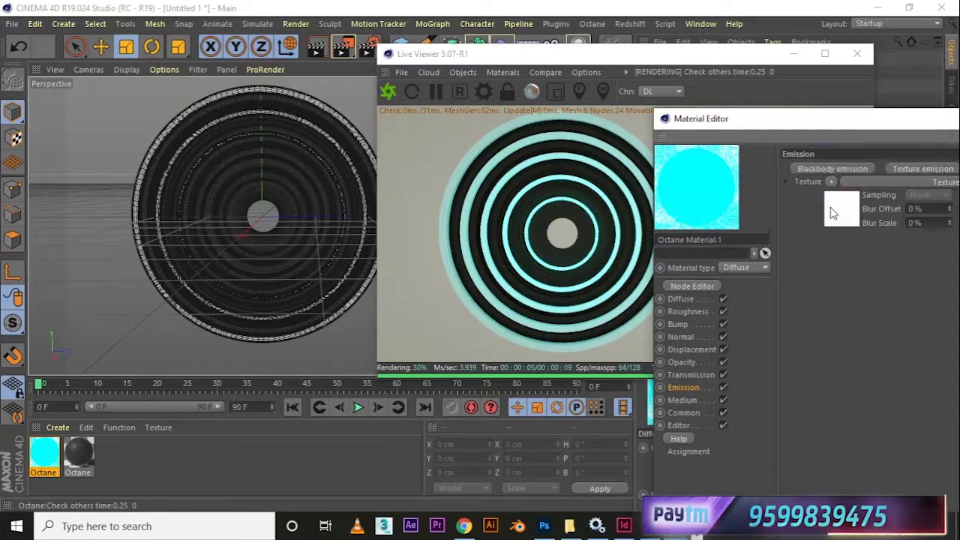
{"action": "left_click", "coordinate": [833, 212]}
{"action": "left_click", "coordinate": [915, 262]}
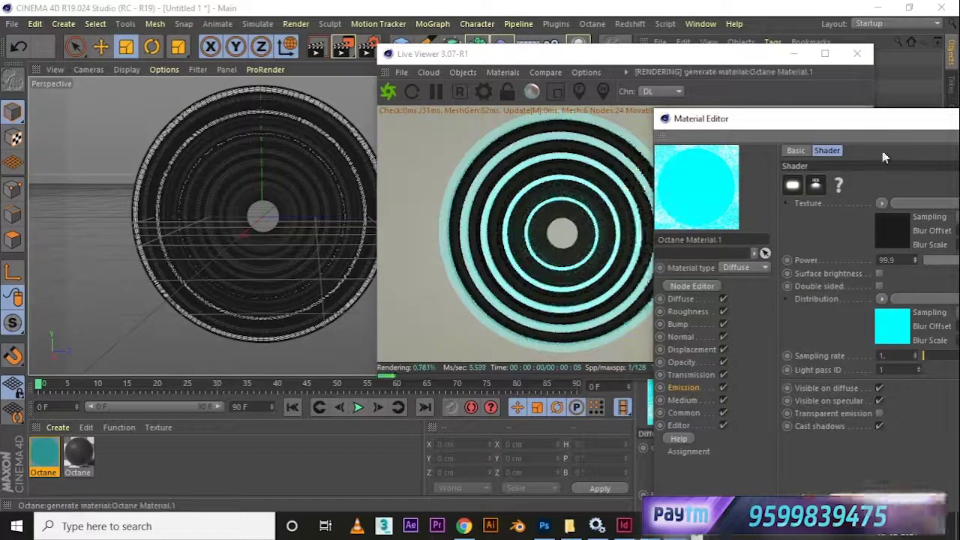
{"action": "left_click_drag", "start_coordinate": [876, 120], "coordinate": [685, 132]}
{"action": "left_click", "coordinate": [906, 131]}
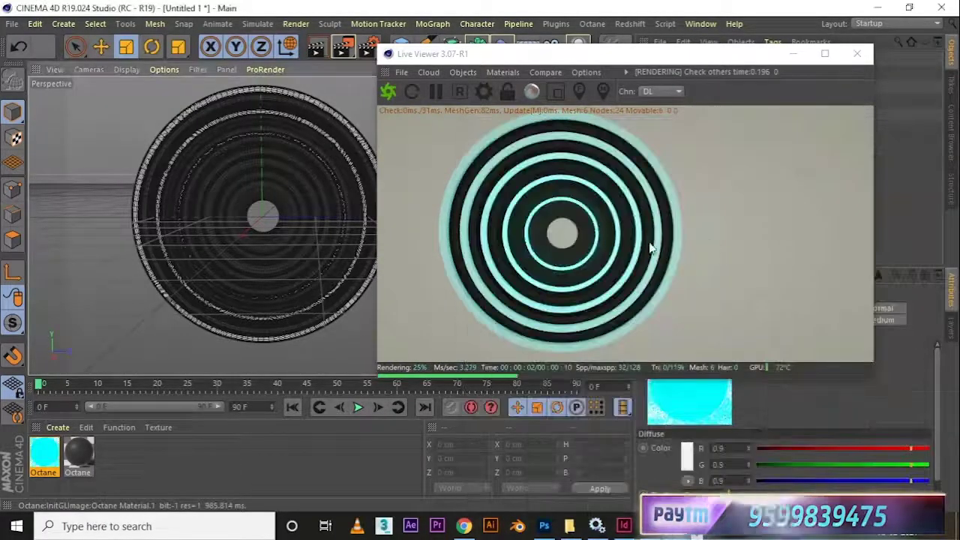
- Move the Live Viewer clear of the disc and set the dark Octane Material's roughness to about 0.49
{"action": "left_click", "coordinate": [550, 243]}
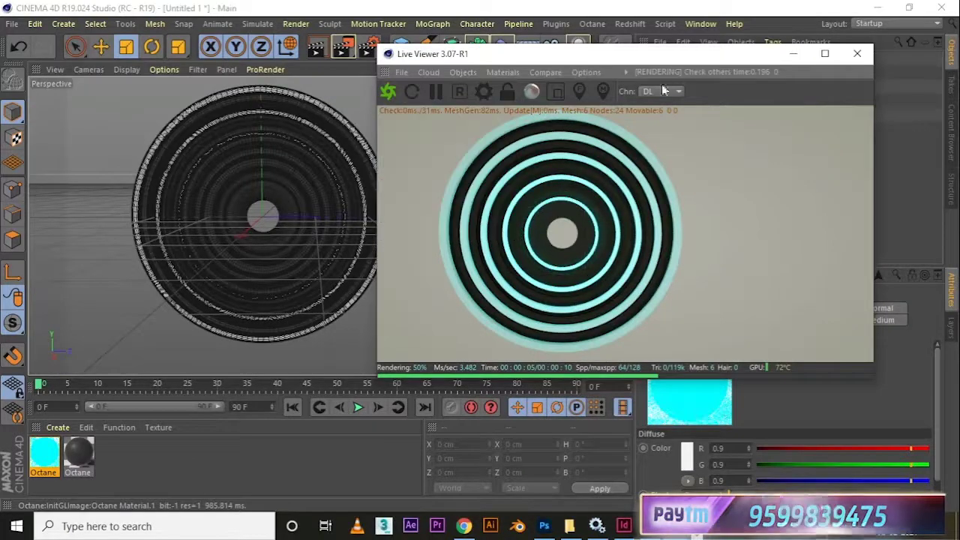
{"action": "left_click_drag", "start_coordinate": [664, 55], "coordinate": [788, 32]}
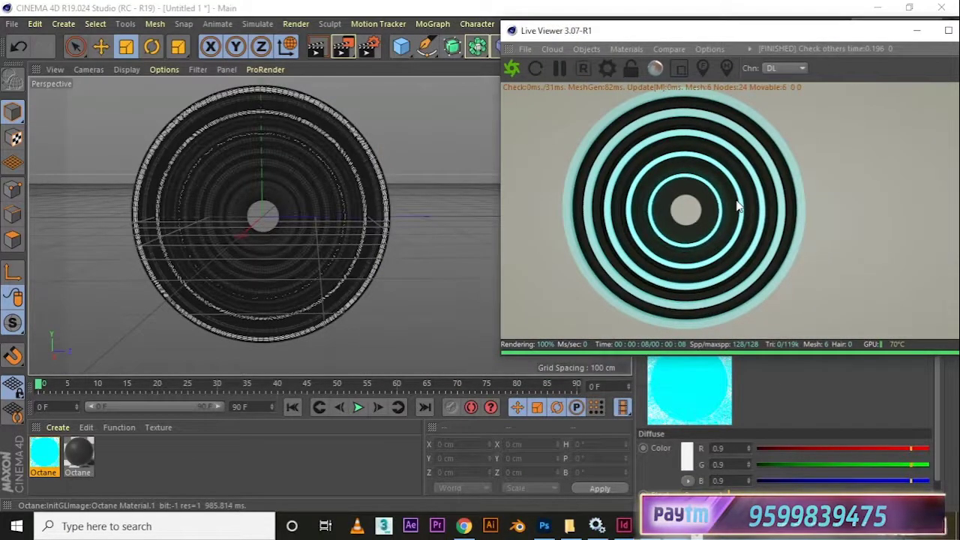
{"action": "double_click", "coordinate": [78, 454]}
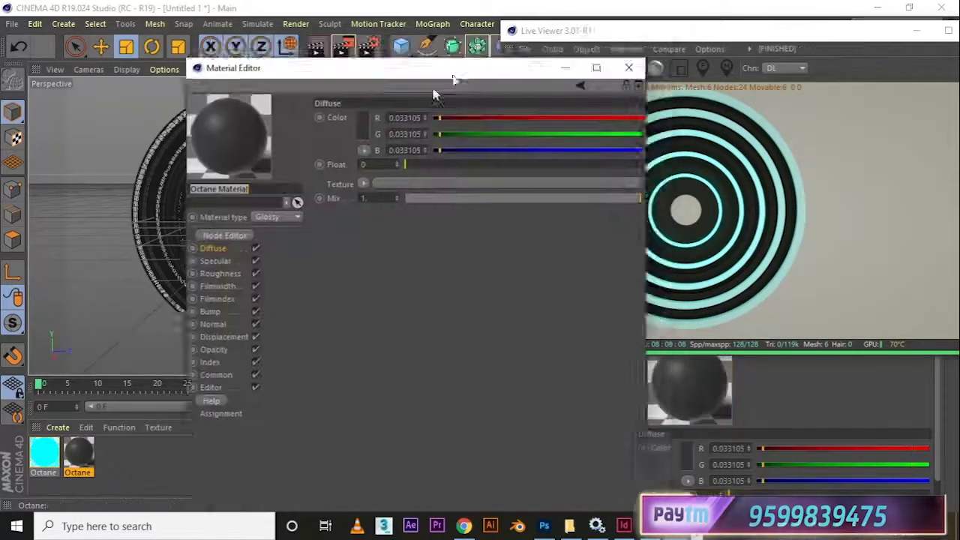
{"action": "left_click_drag", "start_coordinate": [427, 212], "coordinate": [344, 211]}
{"action": "left_click", "coordinate": [453, 213]}
- Try the Diffuse type on the dark material, return it to Glossy, and try an index of 1
{"action": "left_click", "coordinate": [210, 264]}
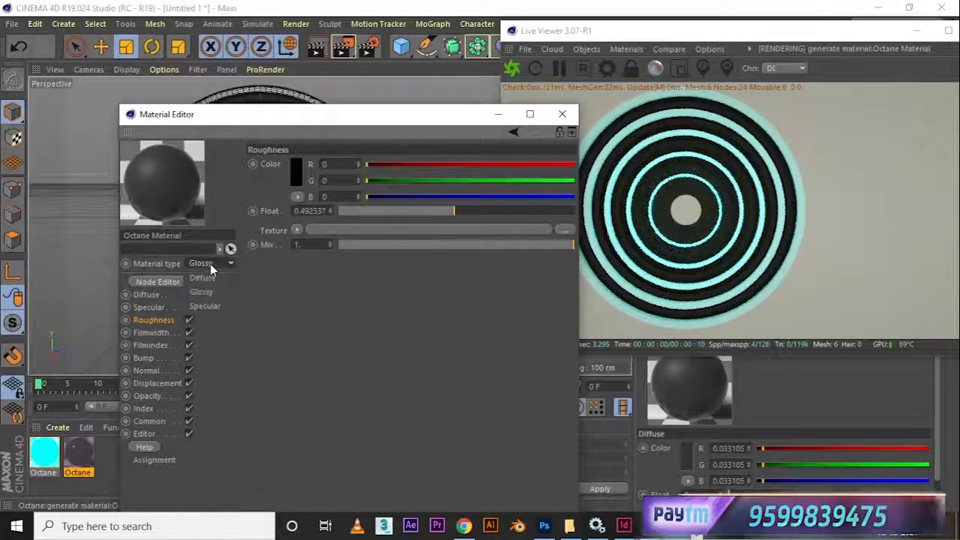
{"action": "left_click", "coordinate": [209, 275]}
{"action": "left_click", "coordinate": [210, 267]}
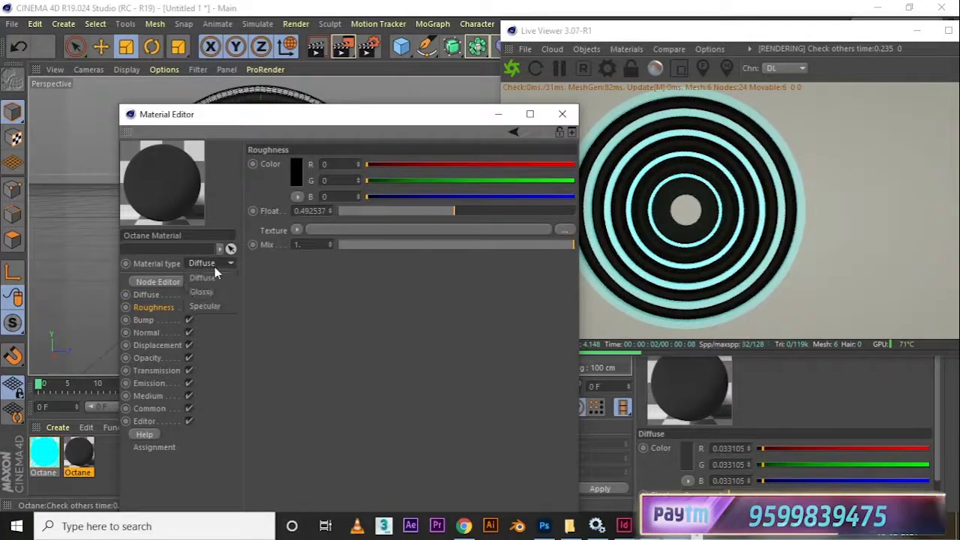
{"action": "left_click", "coordinate": [212, 290]}
{"action": "left_click", "coordinate": [143, 408]}
{"action": "left_click", "coordinate": [417, 166]}
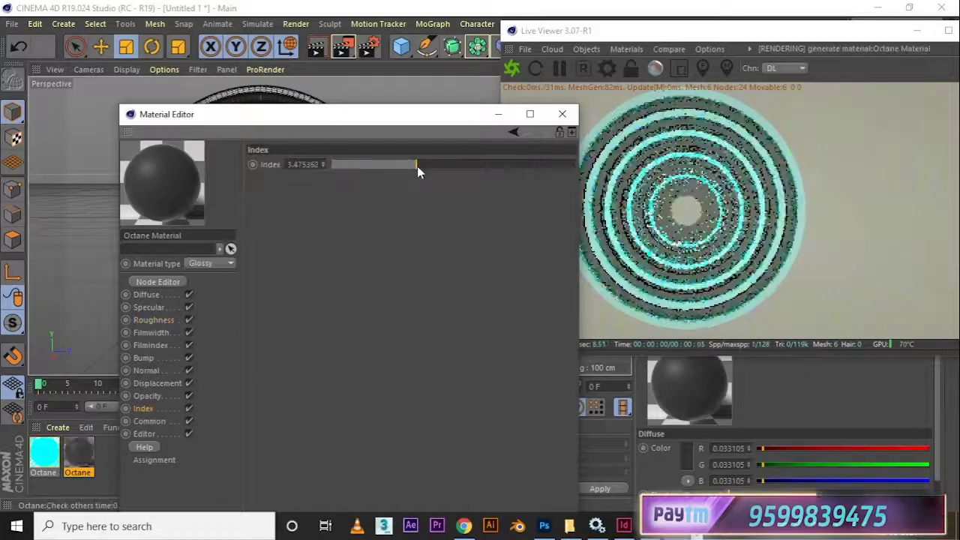
{"action": "left_click_drag", "start_coordinate": [417, 166], "coordinate": [336, 168]}
- Switch the dark Octane Material to the Diffuse type and set its diffuse color to gray with a brightness of 34%
{"action": "left_click", "coordinate": [210, 264]}
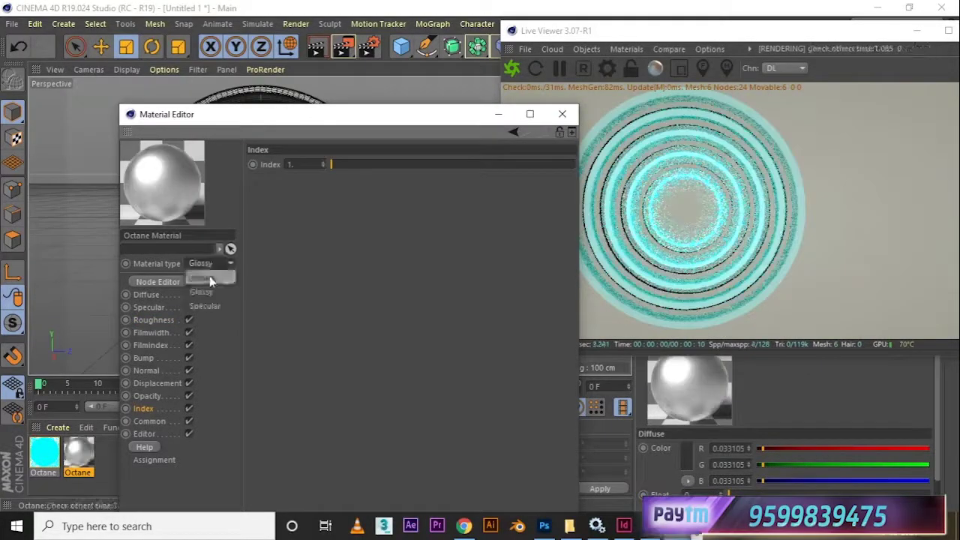
{"action": "left_click", "coordinate": [211, 276]}
{"action": "left_click", "coordinate": [158, 282]}
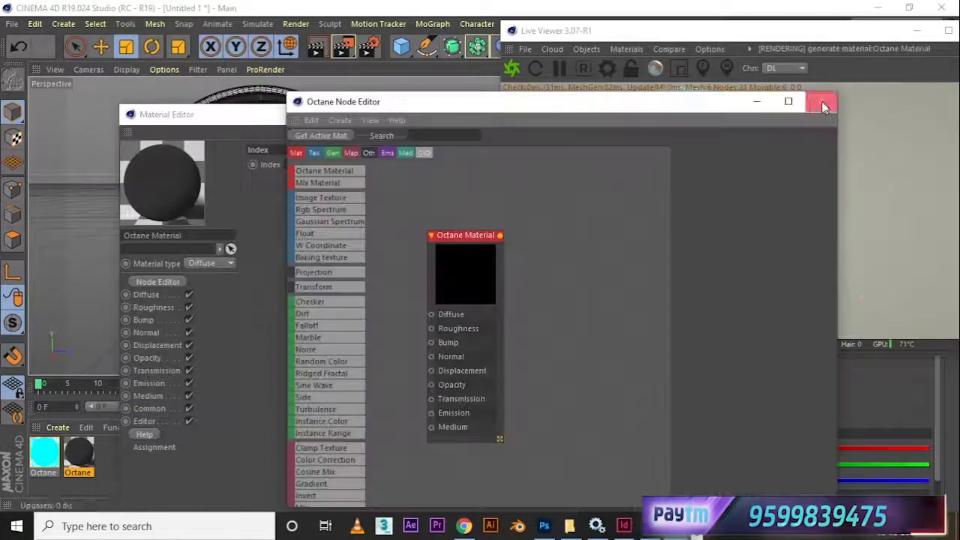
{"action": "left_click", "coordinate": [149, 296]}
{"action": "left_click", "coordinate": [297, 175]}
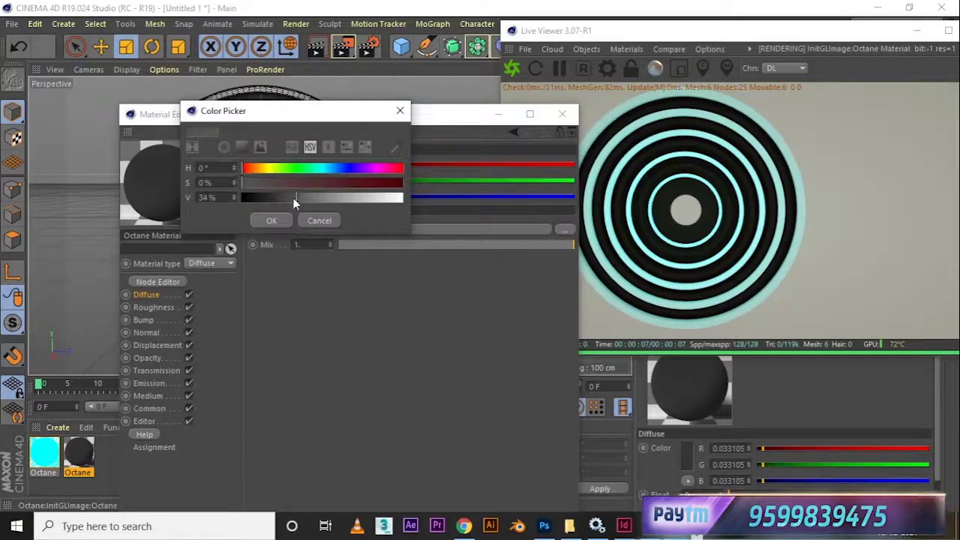
{"action": "left_click", "coordinate": [271, 220]}
- Try a dark blue diffuse color with hue 238° on the dark material, and try pure white
{"action": "left_click", "coordinate": [300, 189]}
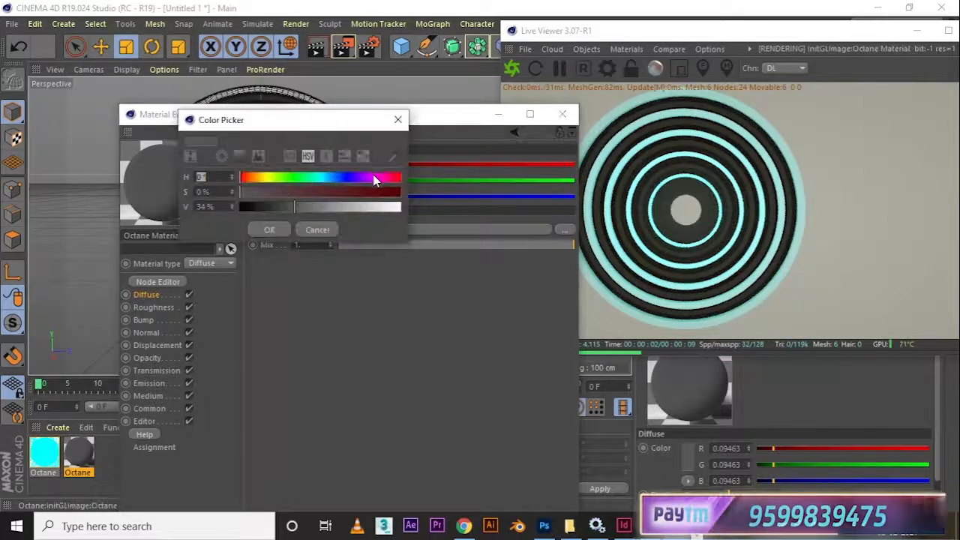
{"action": "left_click_drag", "start_coordinate": [316, 195], "coordinate": [371, 195]}
{"action": "left_click", "coordinate": [272, 227]}
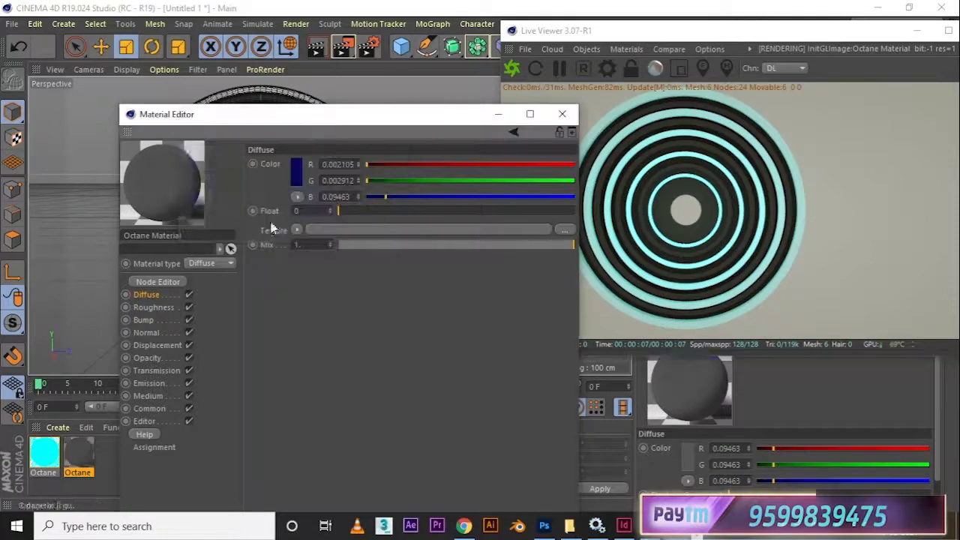
{"action": "left_click", "coordinate": [297, 182]}
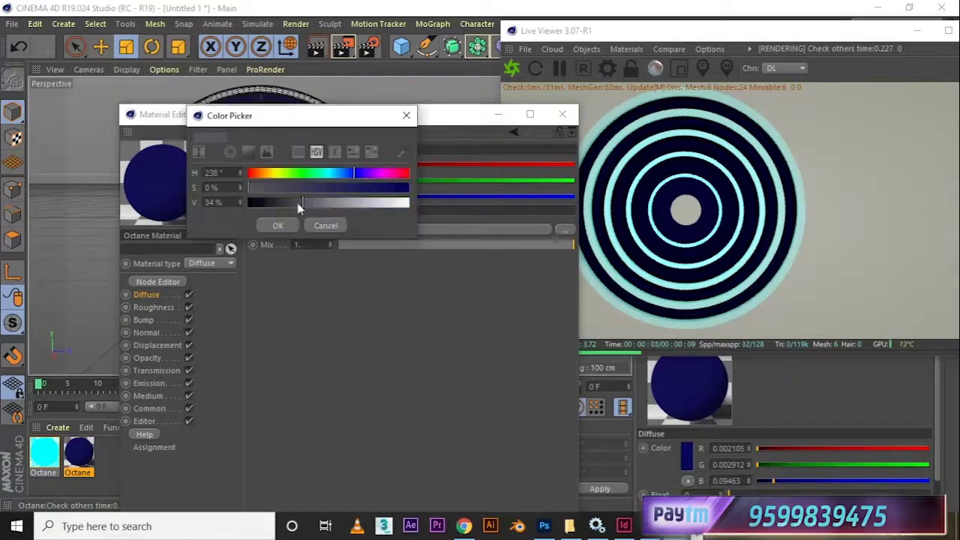
{"action": "left_click_drag", "start_coordinate": [300, 203], "coordinate": [410, 203]}
{"action": "left_click", "coordinate": [278, 225]}
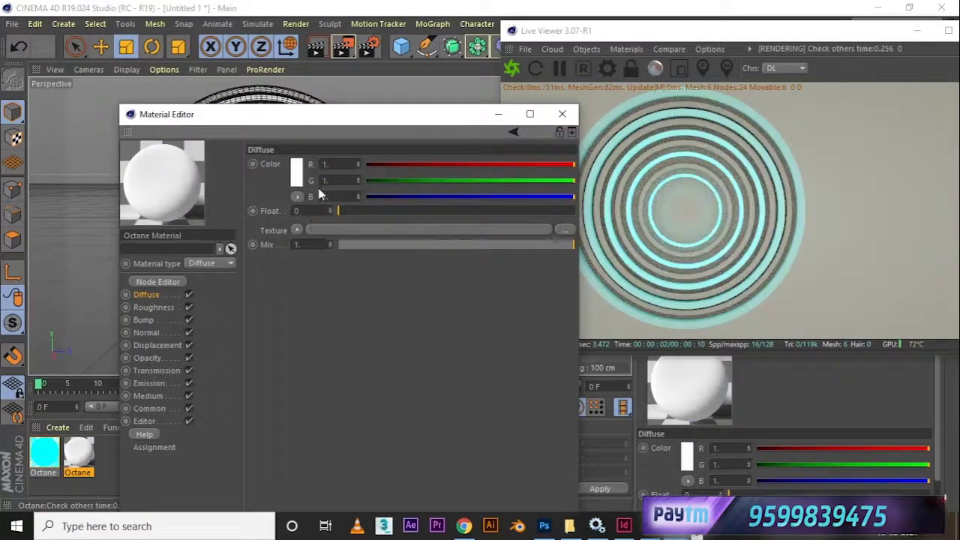
- Set the material's diffuse color to a dark gray with R, G and B at about 0.1, and close the material editor
{"action": "left_click", "coordinate": [297, 180]}
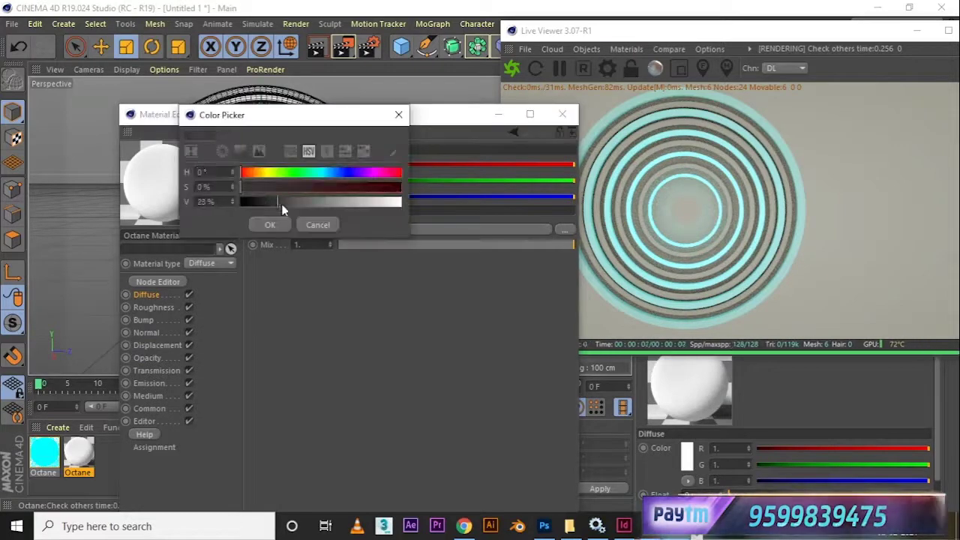
{"action": "left_click", "coordinate": [273, 225]}
{"action": "left_click", "coordinate": [297, 180]}
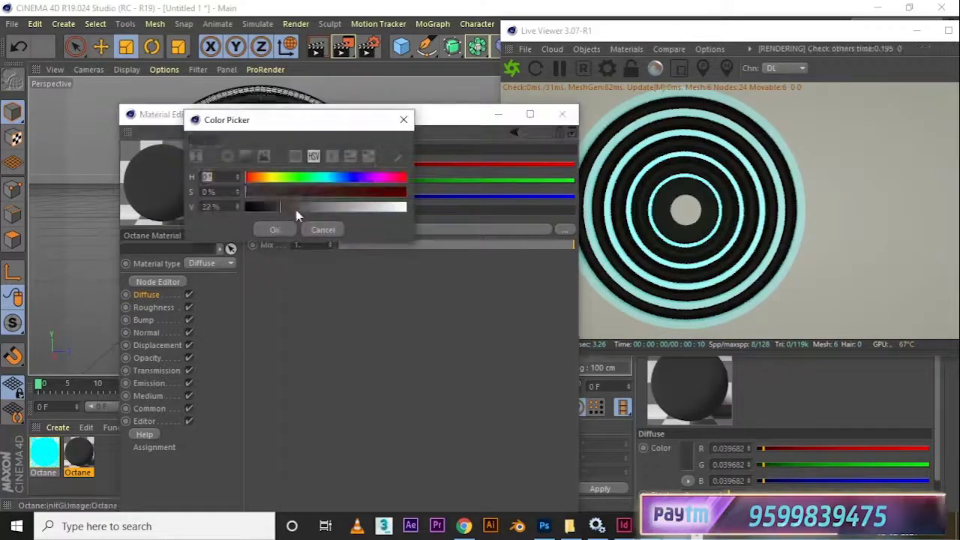
{"action": "left_click", "coordinate": [273, 225]}
{"action": "left_click", "coordinate": [301, 171]}
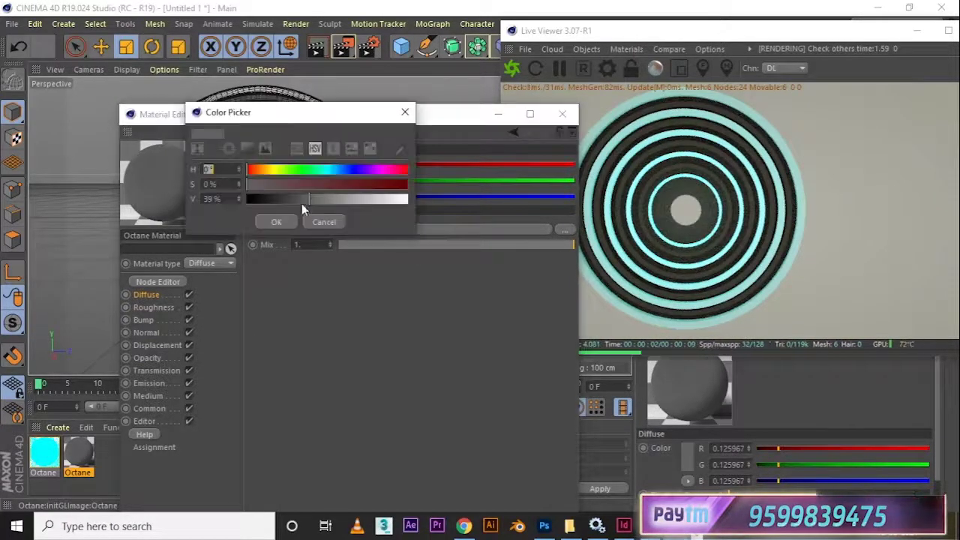
{"action": "left_click", "coordinate": [302, 202]}
{"action": "left_click", "coordinate": [275, 223]}
{"action": "left_click", "coordinate": [563, 114]}
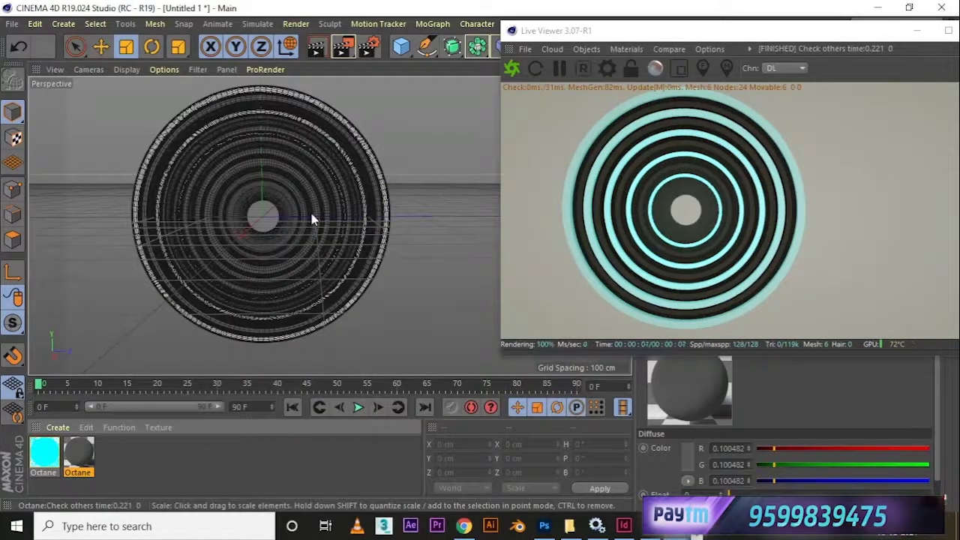
- Add an Octane area light and place it beside the disc at about X 625 cm and Z 271 cm, with heading 128.4°
{"action": "left_click", "coordinate": [586, 48]}
{"action": "left_click", "coordinate": [628, 124]}
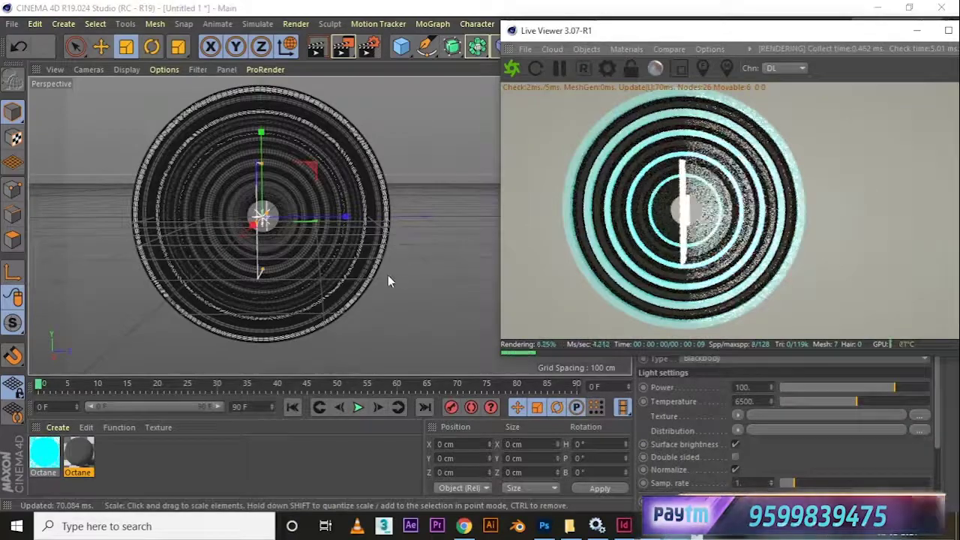
{"action": "key", "text": "e"}
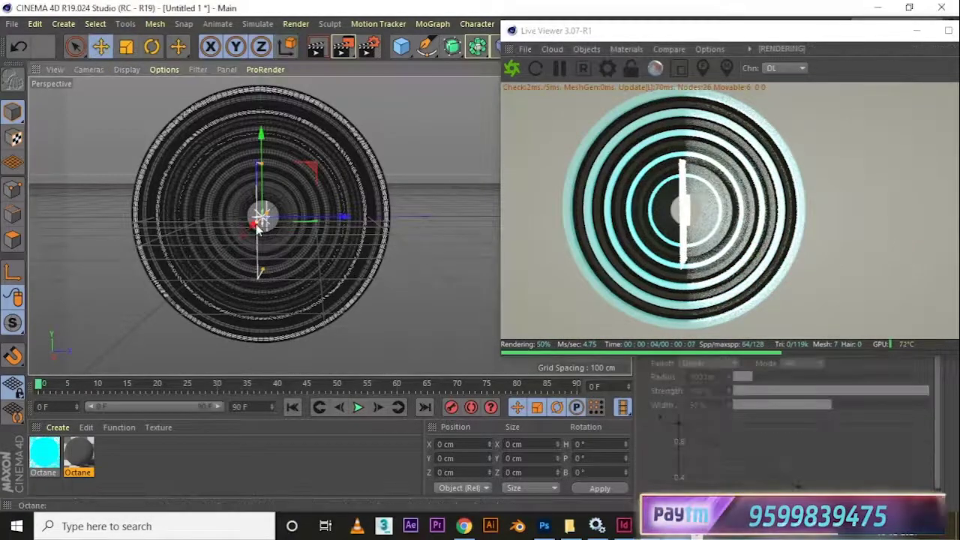
{"action": "left_click_drag", "start_coordinate": [255, 226], "coordinate": [323, 270]}
{"action": "key", "text": "r"}
{"action": "key", "text": "e"}
{"action": "left_click_drag", "start_coordinate": [227, 304], "coordinate": [371, 285]}
{"action": "left_click_drag", "start_coordinate": [422, 321], "coordinate": [628, 243]}
- Reduce the Octane light's power to about 0.05 and set its temperature to about 5708
{"action": "left_click_drag", "start_coordinate": [719, 31], "coordinate": [236, 161]}
{"action": "left_click", "coordinate": [776, 59]}
{"action": "left_click_drag", "start_coordinate": [773, 387], "coordinate": [773, 392]}
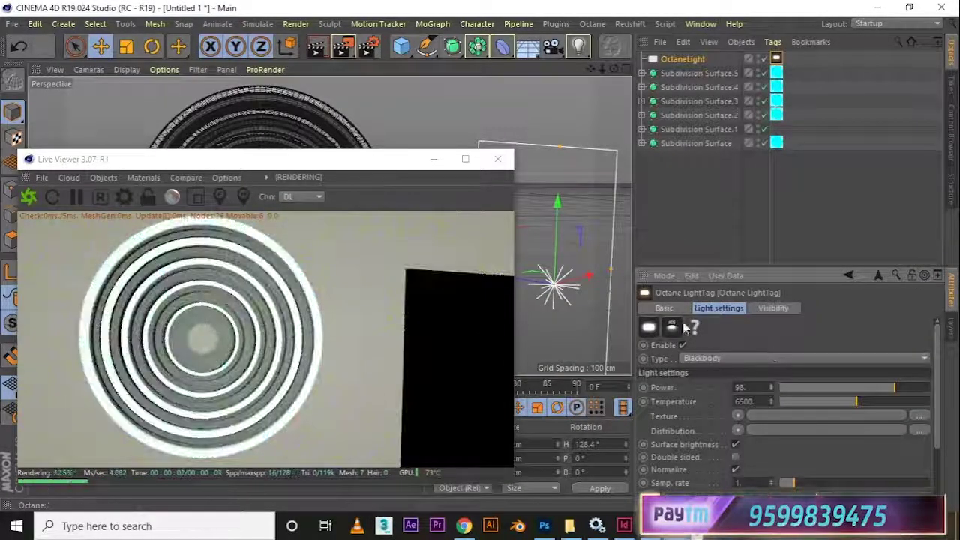
{"action": "mouse_move", "coordinate": [831, 387]}
{"action": "left_mouse_down"}
{"action": "mouse_move", "coordinate": [813, 386]}
{"action": "mouse_move", "coordinate": [915, 388]}
{"action": "mouse_move", "coordinate": [831, 387]}
{"action": "left_mouse_up"}
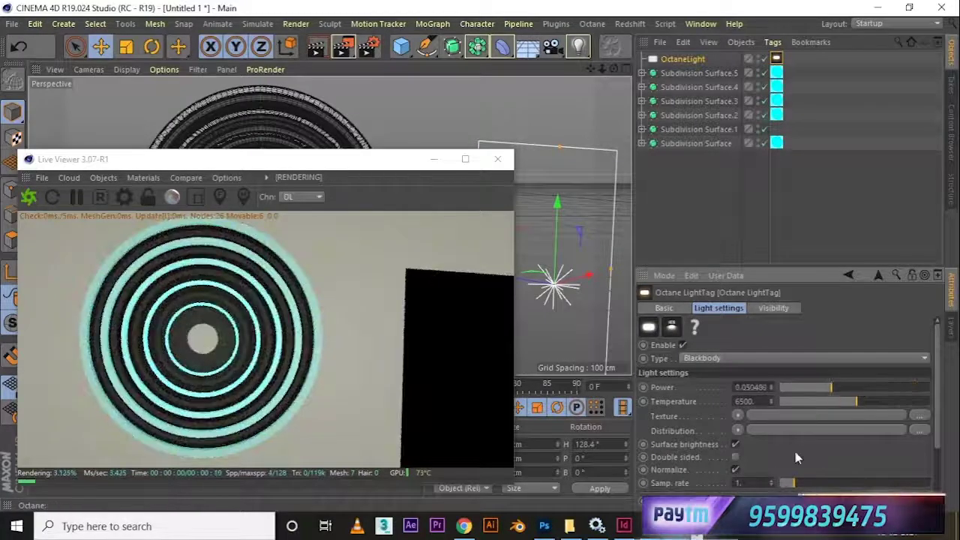
{"action": "scroll", "coordinate": [840, 430], "scroll_direction": "down", "scroll_amount": 3}
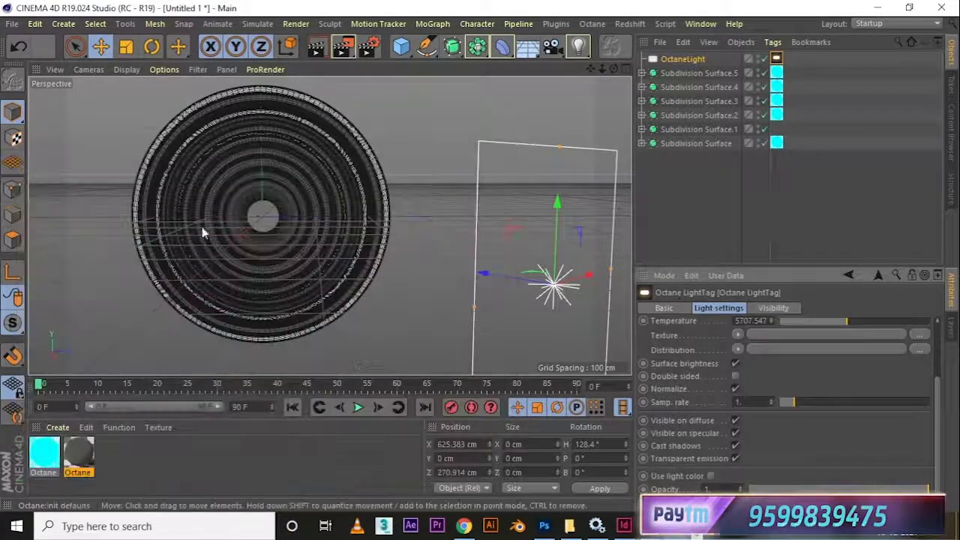
- Set the render output's save format to PNG and close the render settings
{"action": "left_click_drag", "start_coordinate": [224, 204], "coordinate": [330, 236]}
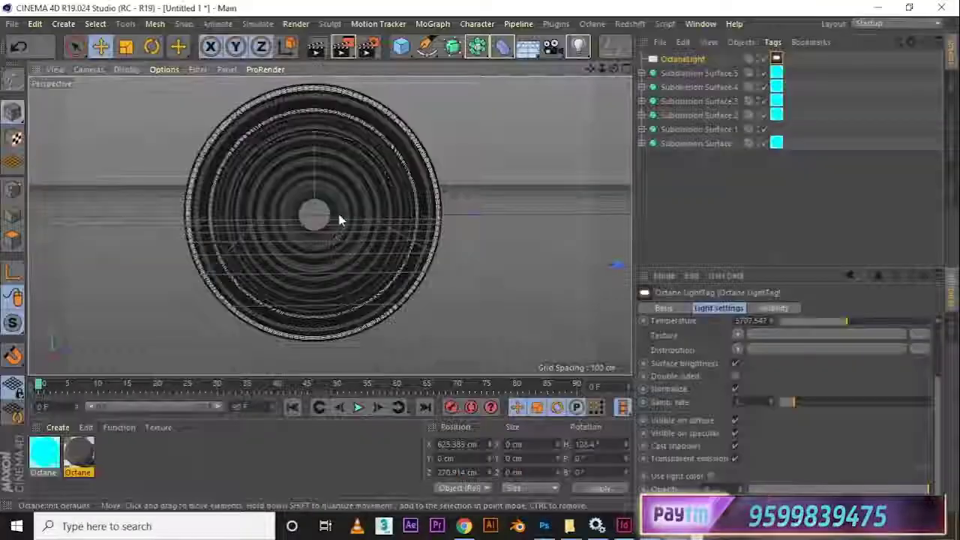
{"action": "left_click_drag", "start_coordinate": [330, 236], "coordinate": [338, 223]}
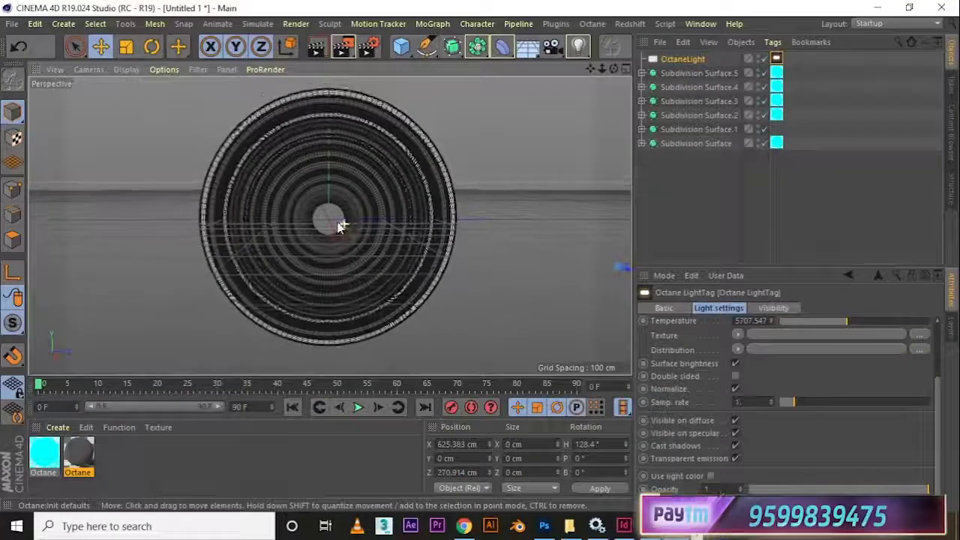
{"action": "left_click", "coordinate": [369, 54]}
{"action": "left_click", "coordinate": [108, 72]}
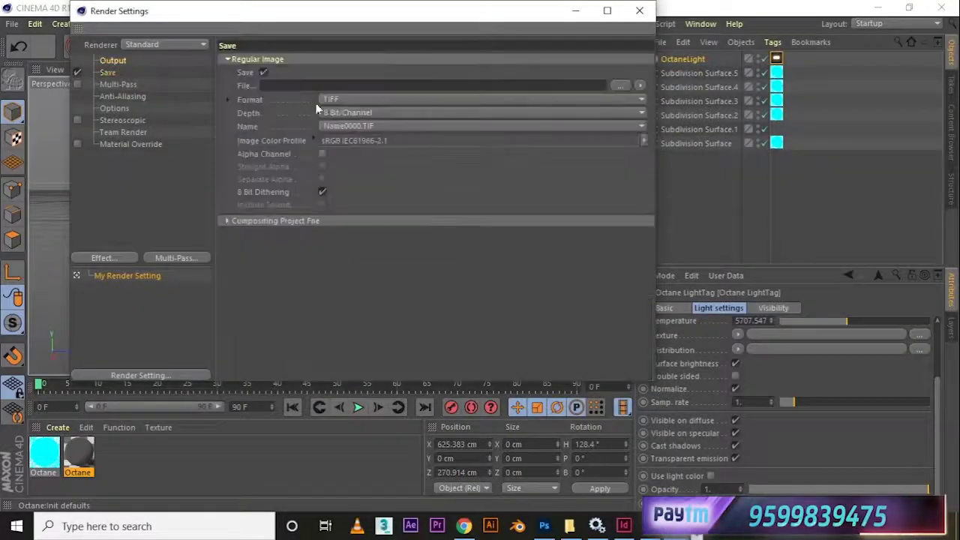
{"action": "left_click", "coordinate": [342, 99]}
{"action": "left_click", "coordinate": [342, 240]}
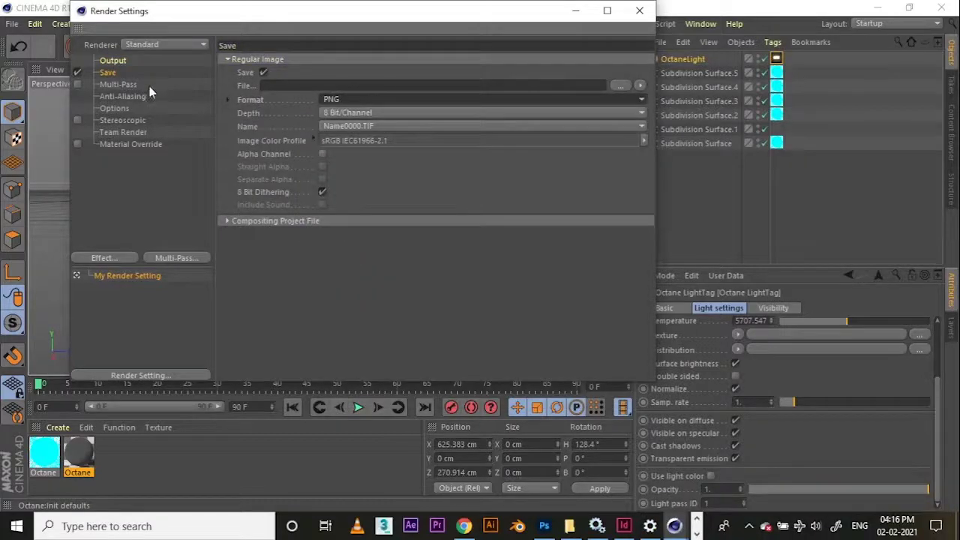
{"action": "left_click", "coordinate": [114, 60]}
{"action": "left_click", "coordinate": [650, 14]}
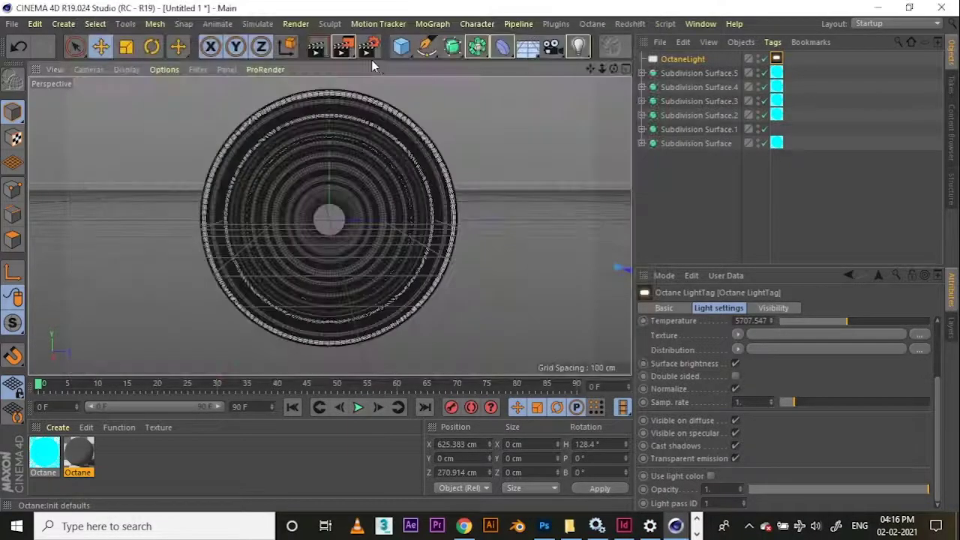
- Recheck the render settings and render the disc to the Picture Viewer
{"action": "left_click", "coordinate": [371, 48]}
{"action": "left_click", "coordinate": [639, 12]}
{"action": "left_click", "coordinate": [343, 48]}
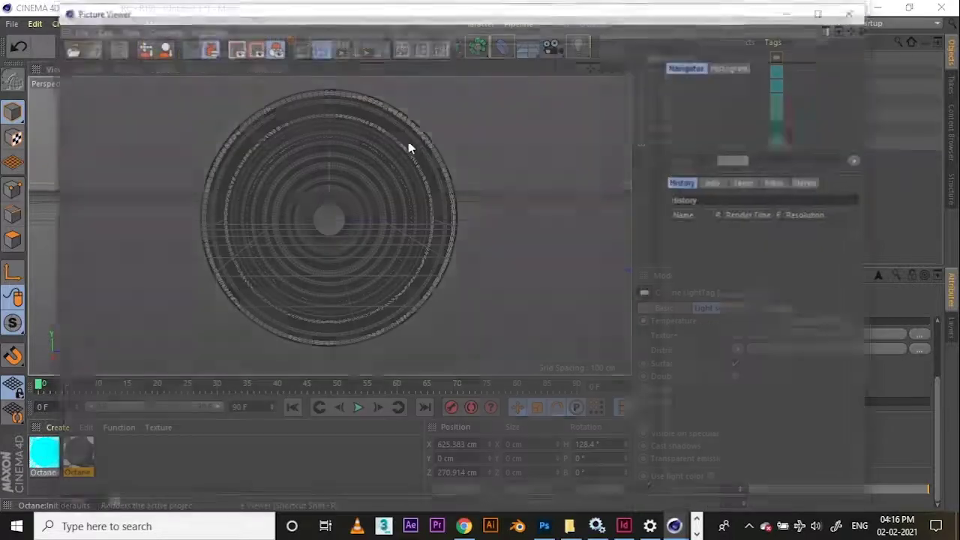